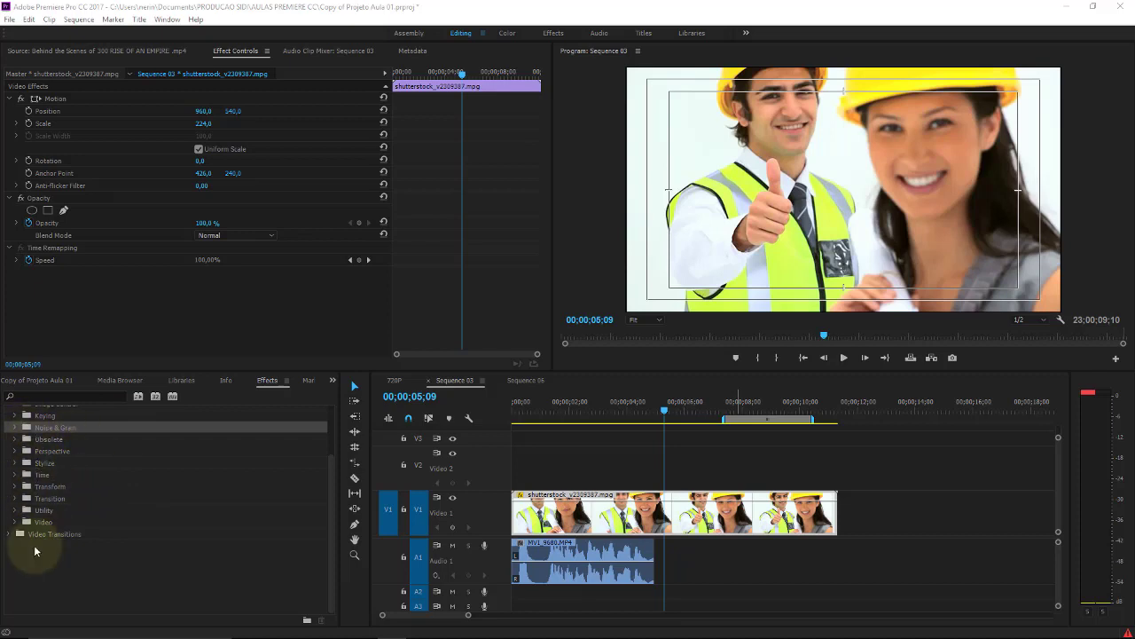
# Apply the obsolete Auto Color effect to the hard-hat workers clip, with the playhead at its start.
pyautogui.click(15, 439)
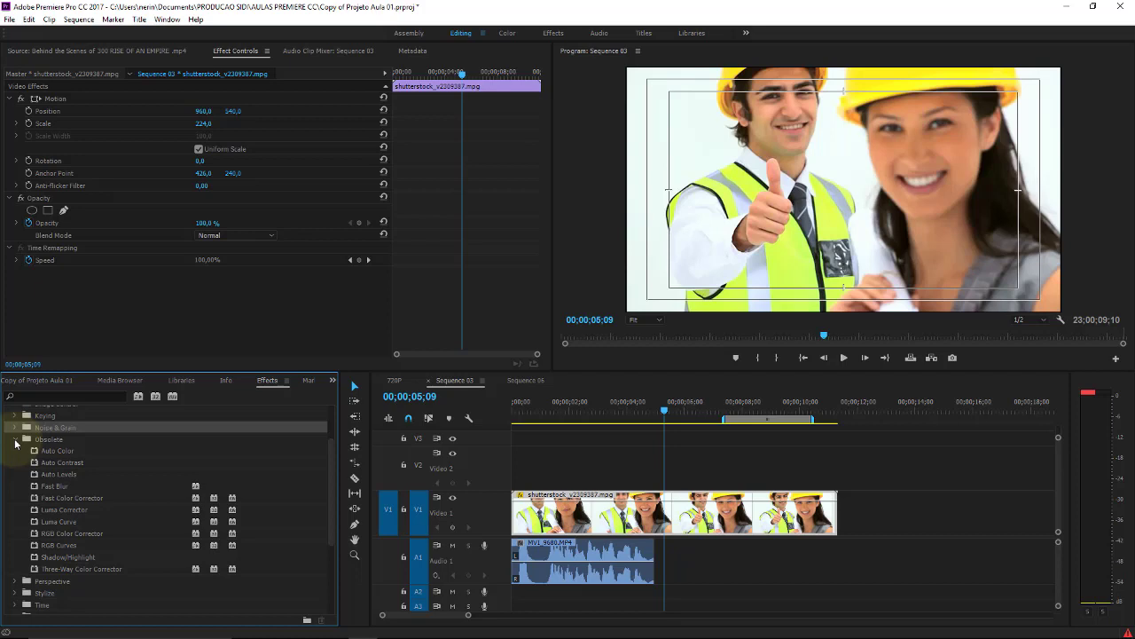
pyautogui.moveTo(621, 414); pyautogui.dragTo(526, 417)
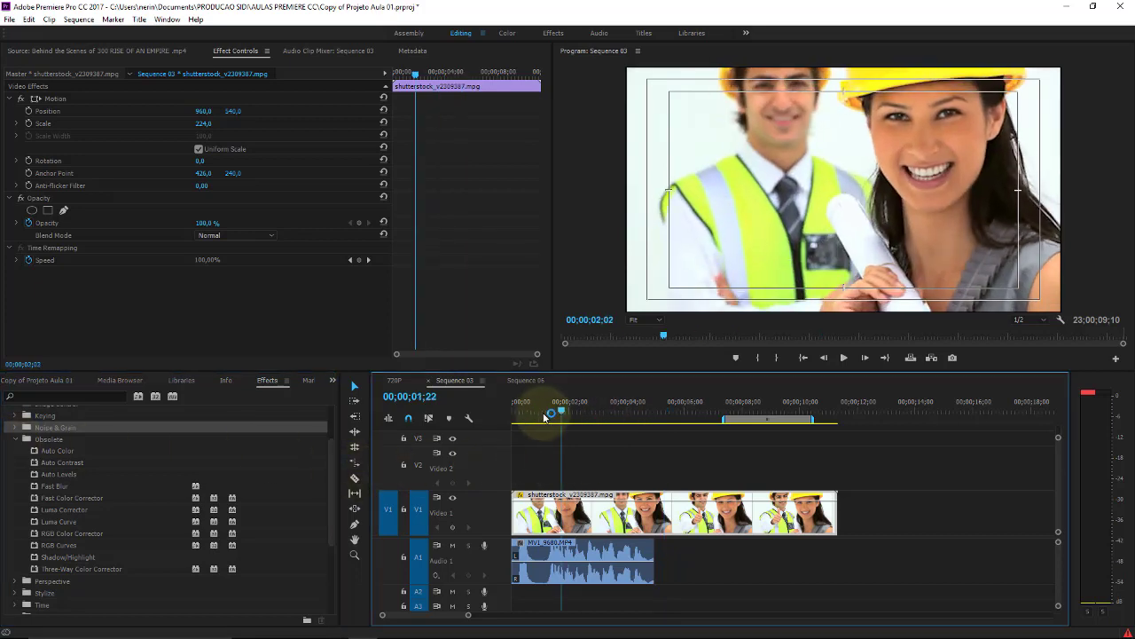
pyautogui.click(55, 454)
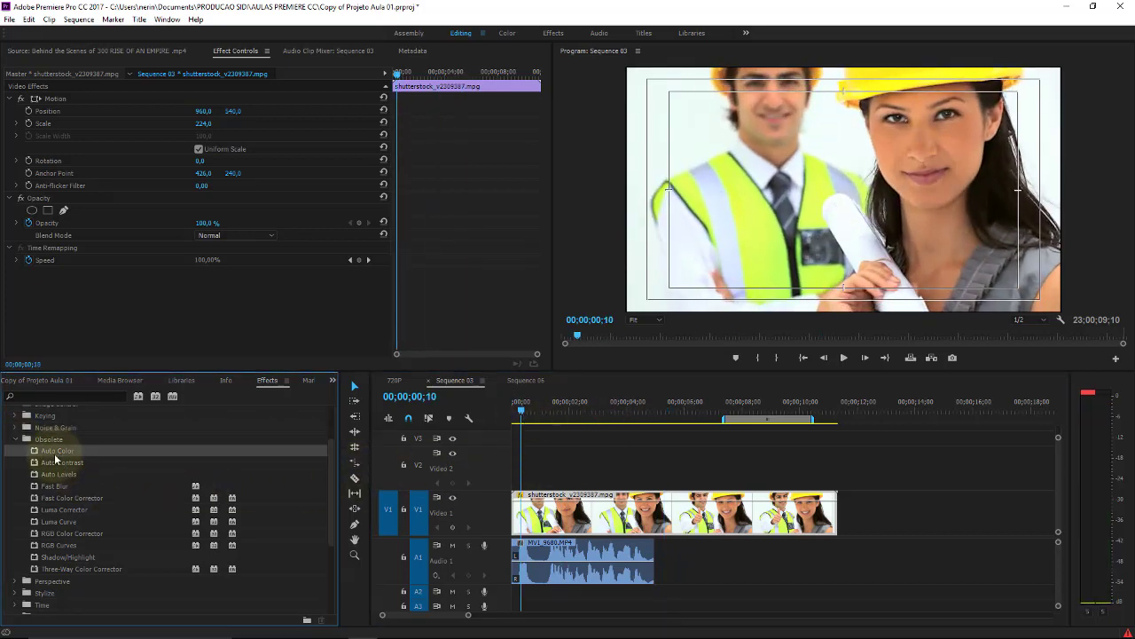
pyautogui.moveTo(49, 455)
pyautogui.mouseDown()
pyautogui.moveTo(557, 513)
pyautogui.moveTo(570, 589)
pyautogui.moveTo(573, 557)
pyautogui.mouseUp()
# Delete the hard-hat workers clip from Sequence 03 and browse the Adjust and other Video Effects folders.
pyautogui.press('Delete')
pyautogui.press('Delete')
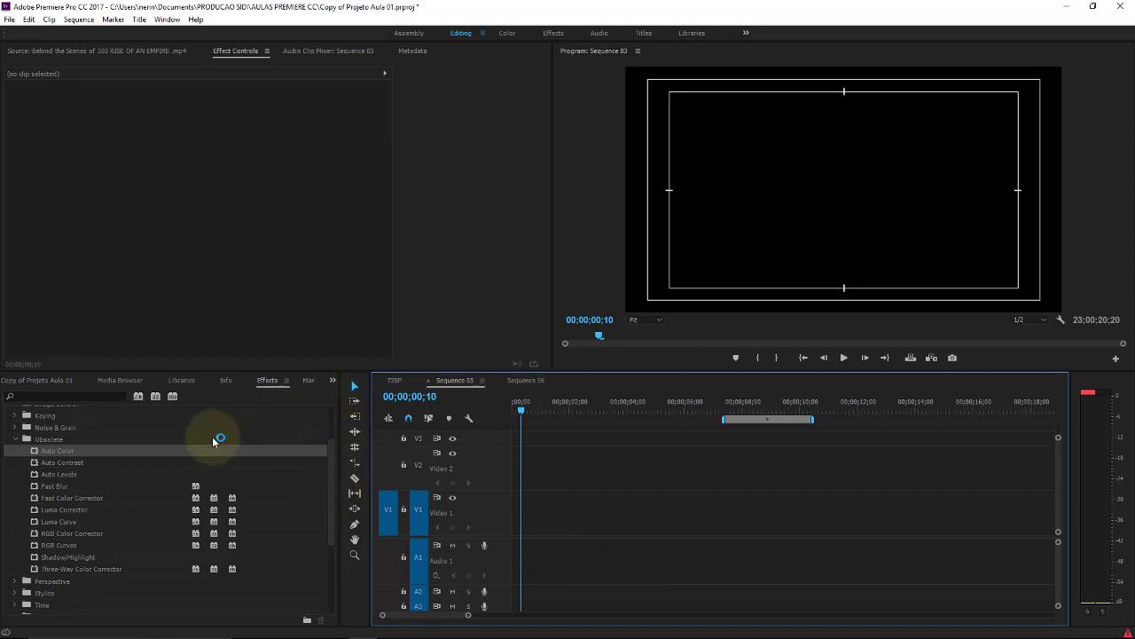
pyautogui.moveTo(333, 453); pyautogui.dragTo(333, 420)
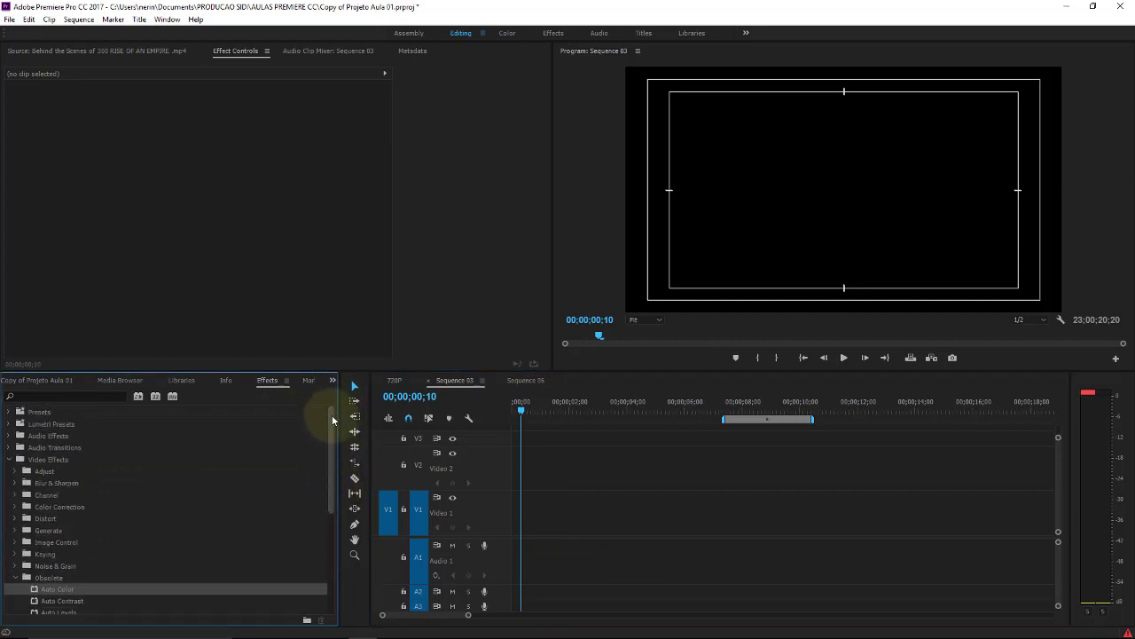
pyautogui.click(14, 471)
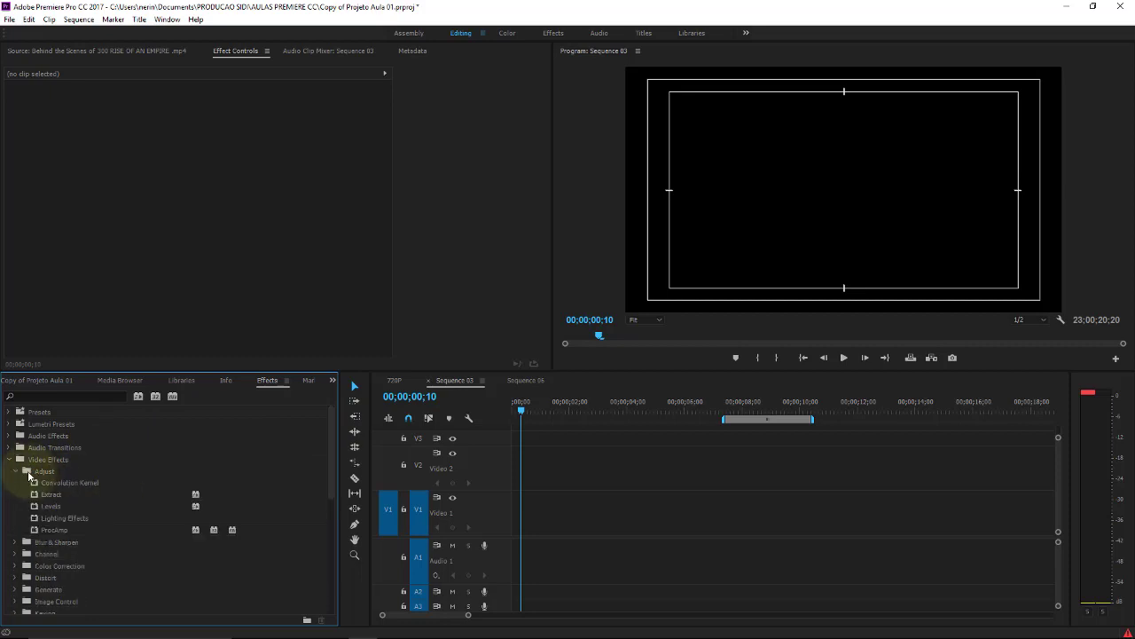
pyautogui.click(15, 471)
pyautogui.moveTo(332, 432); pyautogui.dragTo(311, 510)
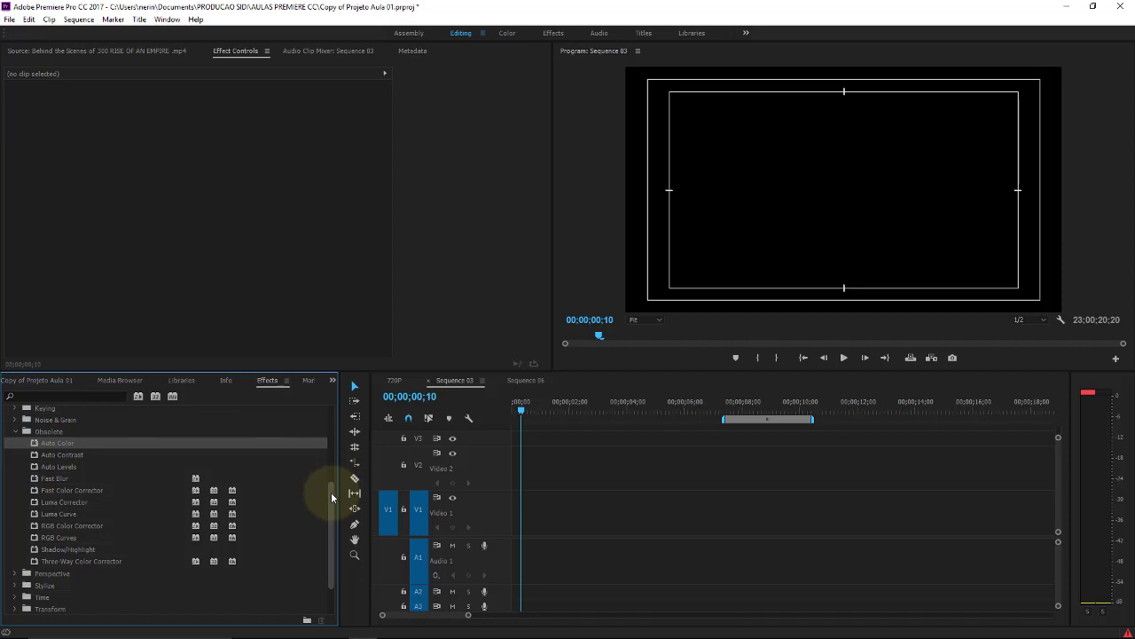
pyautogui.moveTo(332, 493); pyautogui.dragTo(337, 375)
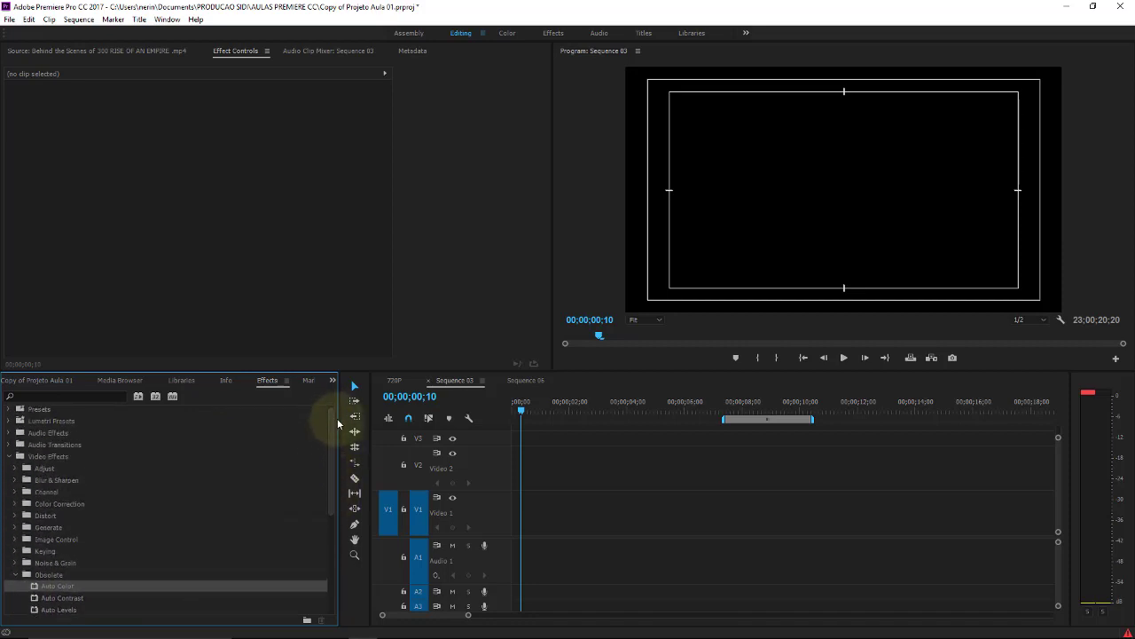
# Add the green-screen presenter clip MVI_9680 from the Videos bin to the sequence start.
pyautogui.click(40, 379)
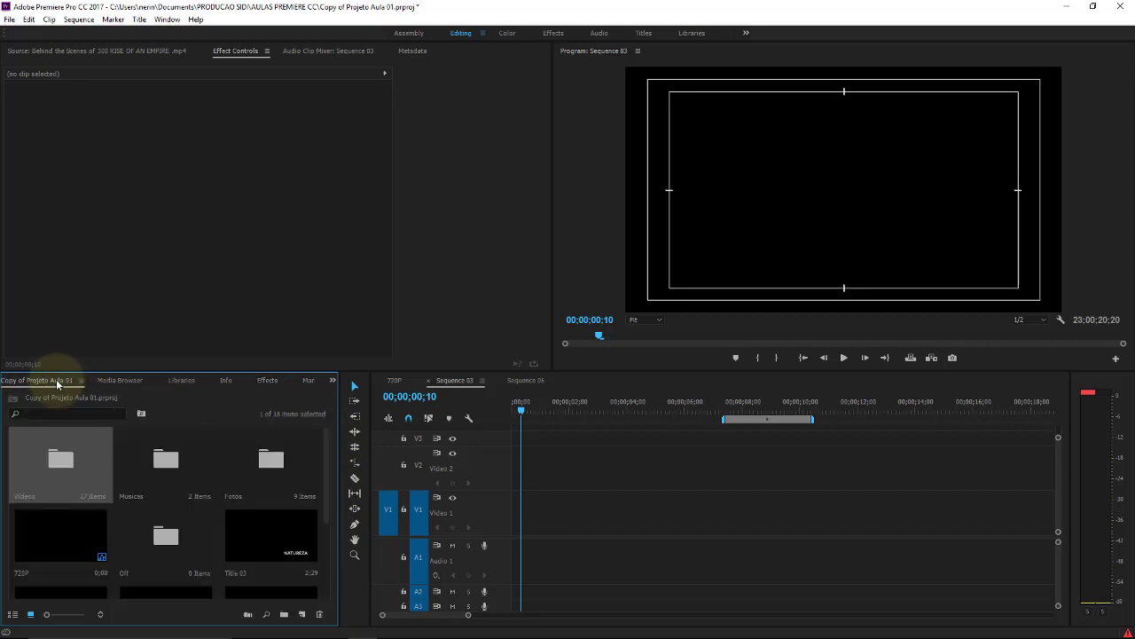
pyautogui.doubleClick(50, 458)
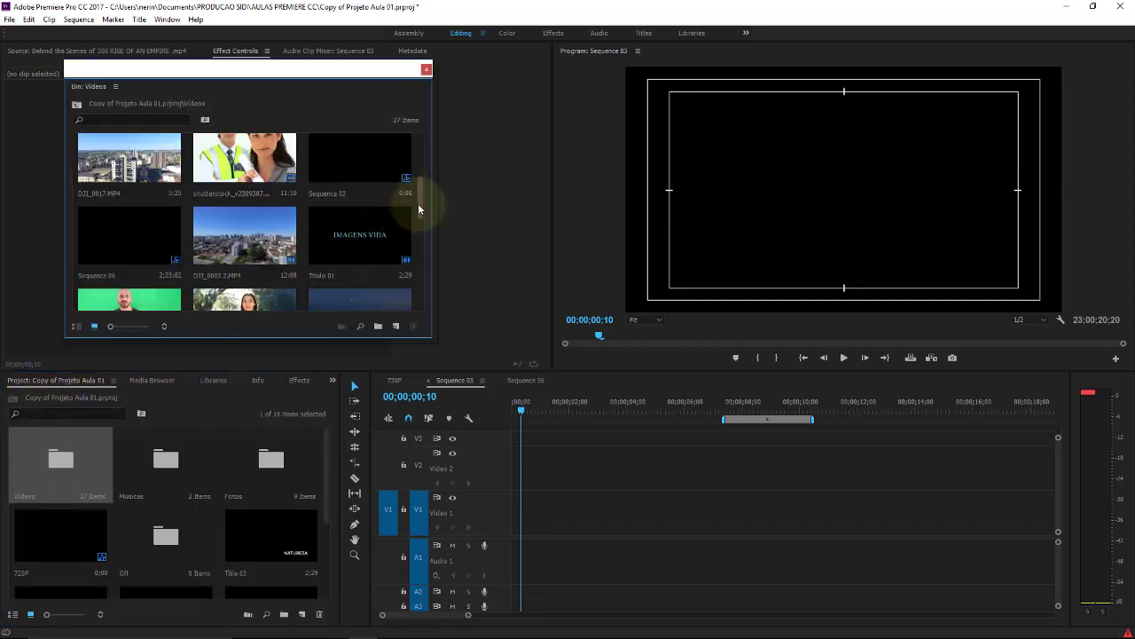
pyautogui.scroll(-2, 418, 217)
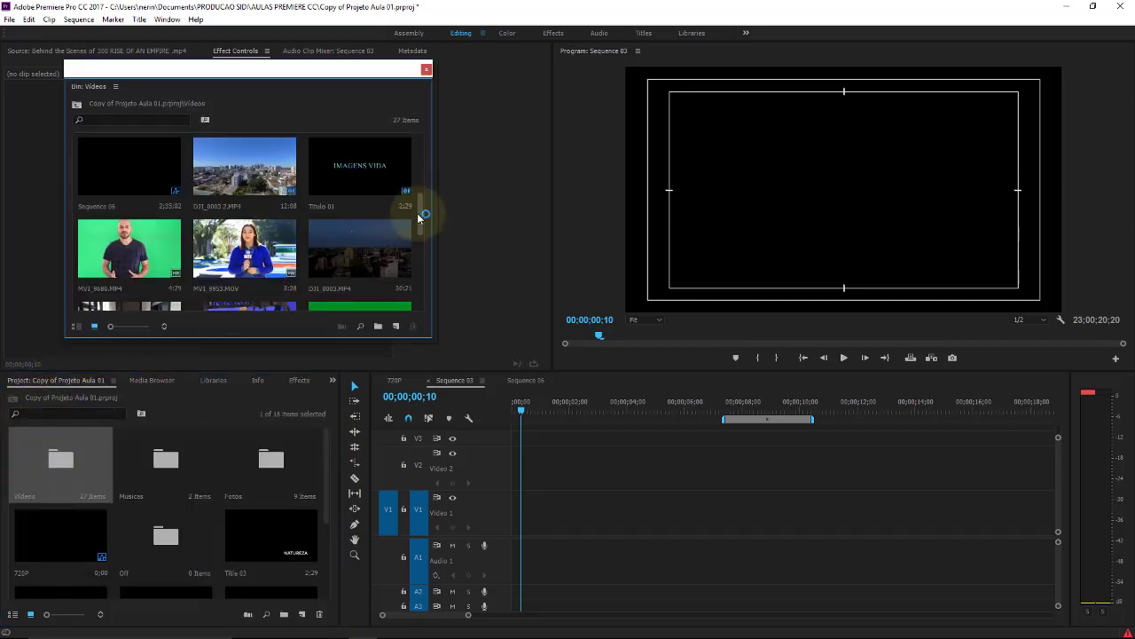
pyautogui.moveTo(114, 257); pyautogui.dragTo(524, 519)
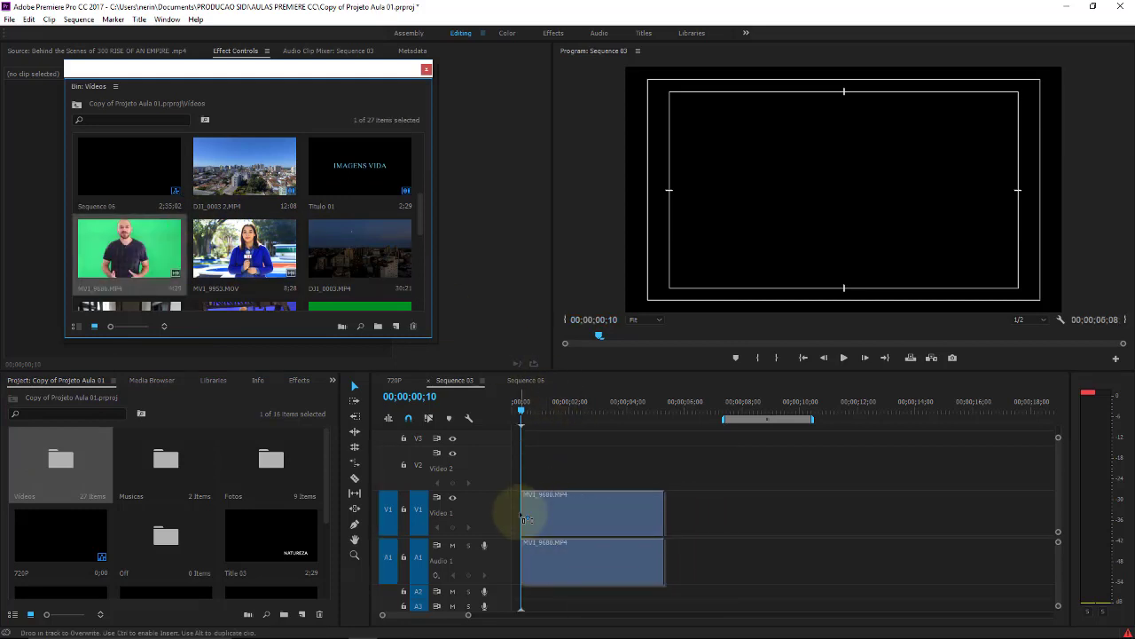
pyautogui.click(426, 69)
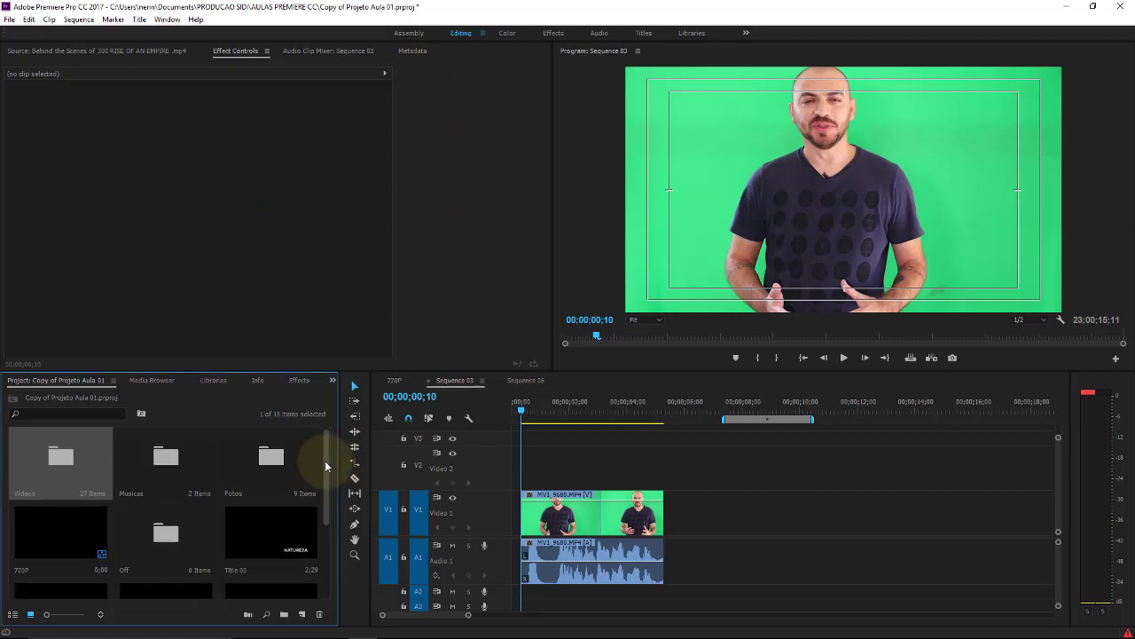
# Apply Auto Color to MVI_9680, scrub to 00;00;04;15, then delete the clip.
pyautogui.click(297, 379)
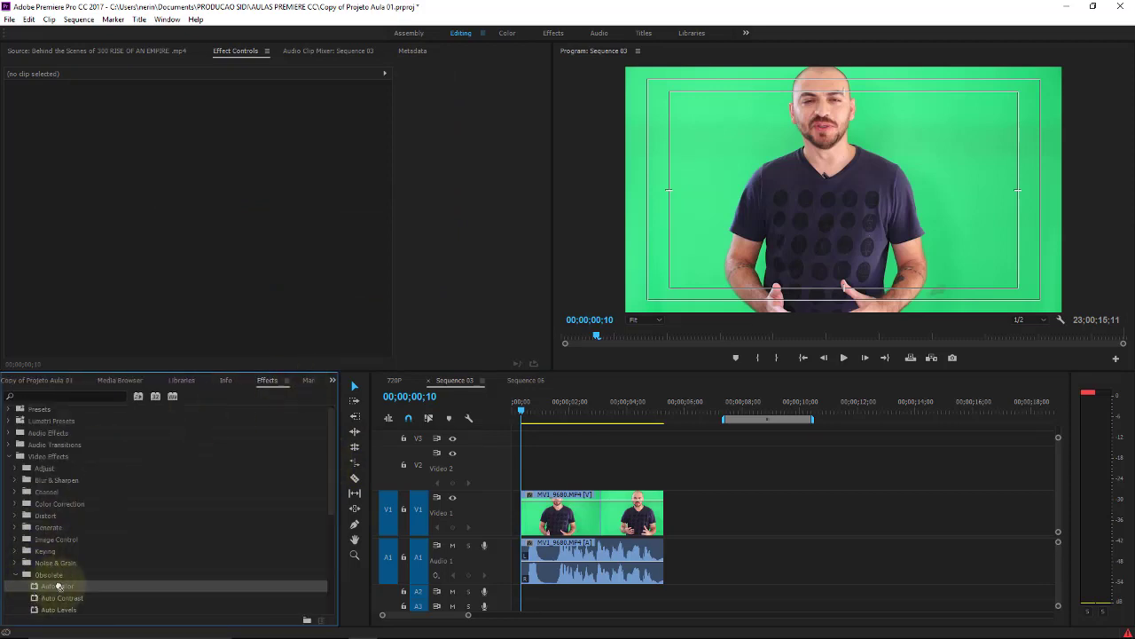
pyautogui.moveTo(51, 586); pyautogui.dragTo(611, 521)
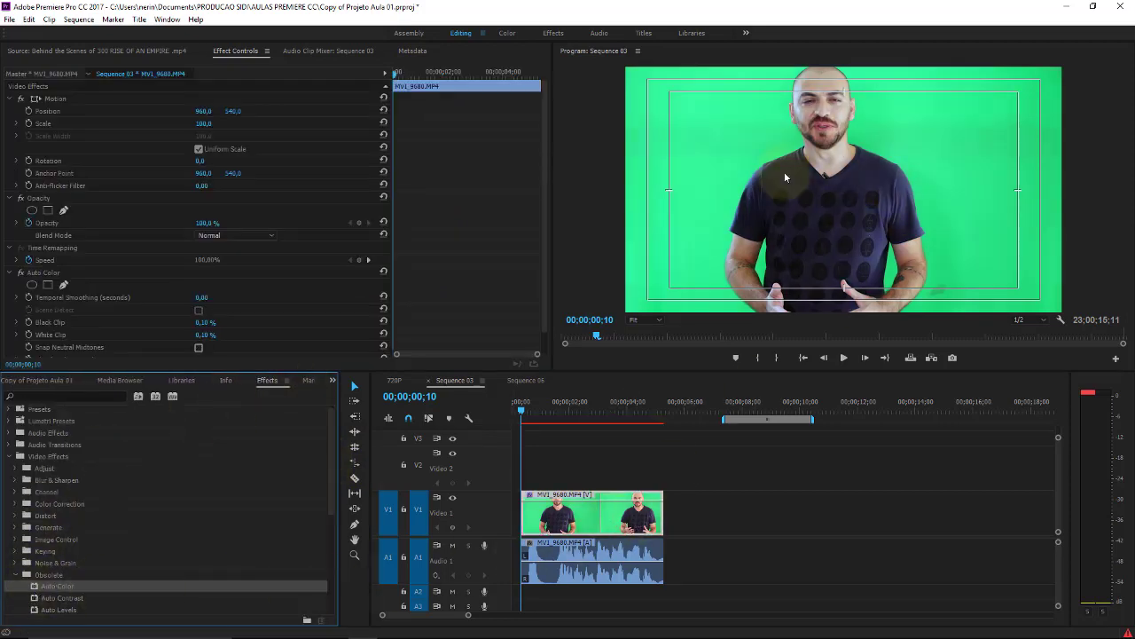
pyautogui.moveTo(560, 413); pyautogui.dragTo(641, 411)
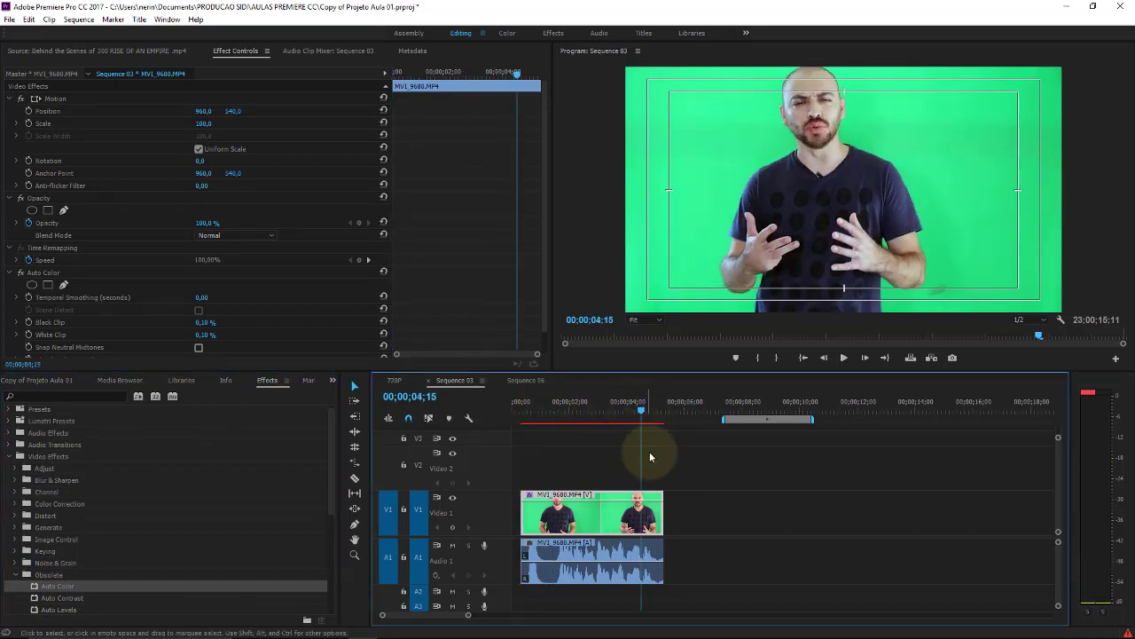
pyautogui.press('Delete')
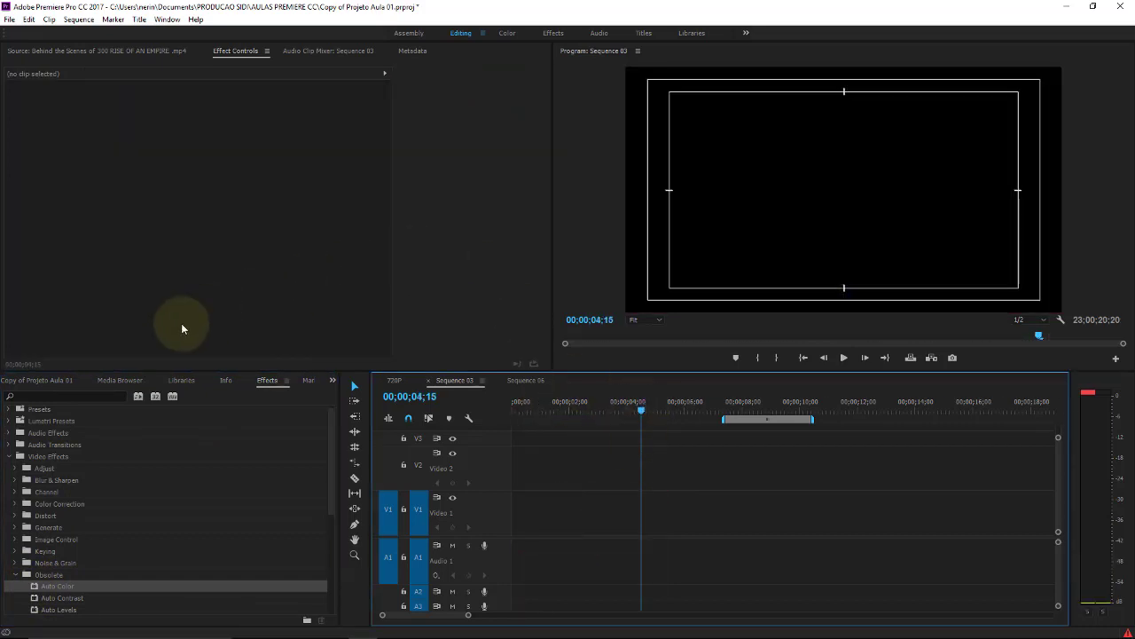
# Add MVI_9953.MOV to Sequence 03, match the sequence settings to it, and apply Auto Color.
pyautogui.click(55, 384)
pyautogui.doubleClick(49, 455)
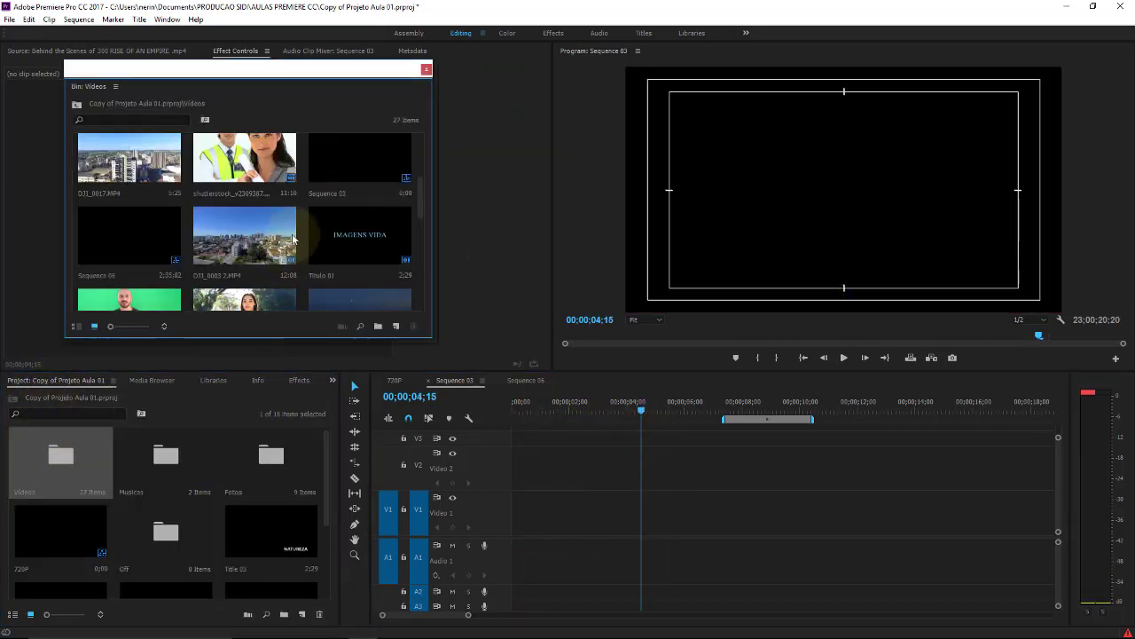
pyautogui.moveTo(247, 302)
pyautogui.mouseDown()
pyautogui.moveTo(542, 549)
pyautogui.moveTo(519, 539)
pyautogui.mouseUp()
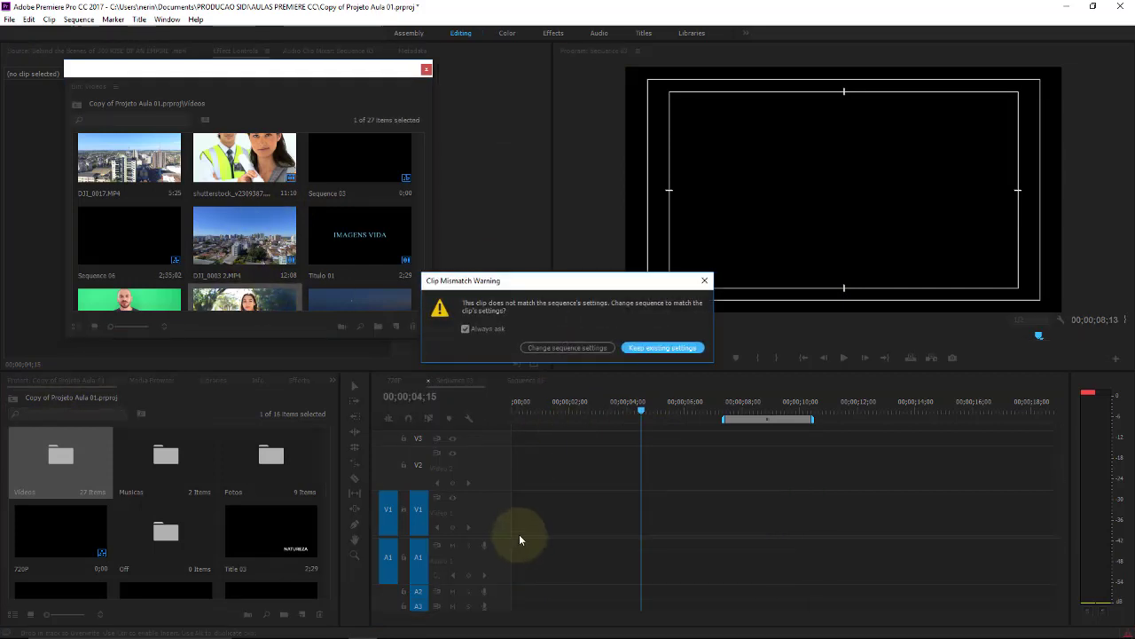
pyautogui.click(586, 347)
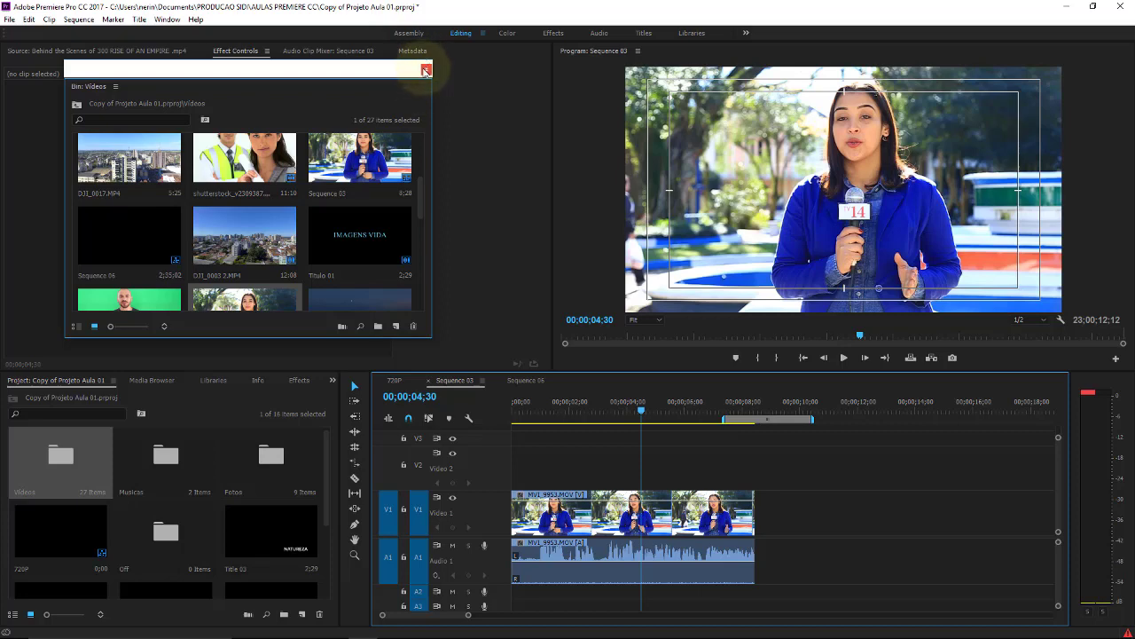
pyautogui.click(426, 70)
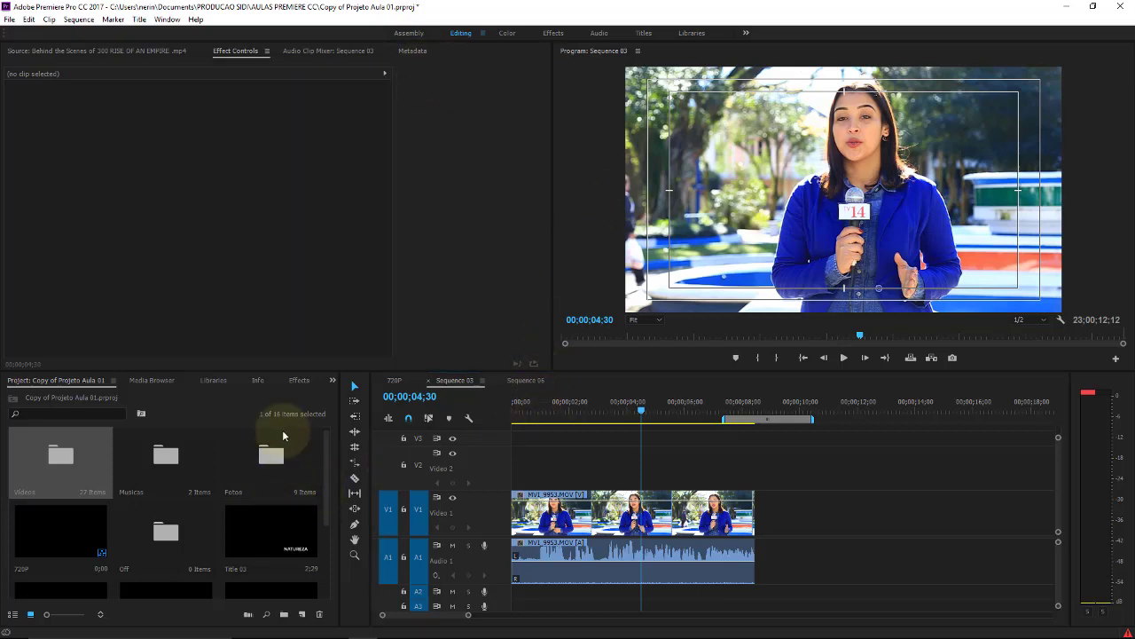
pyautogui.click(298, 381)
pyautogui.moveTo(58, 586)
pyautogui.mouseDown()
pyautogui.moveTo(603, 526)
pyautogui.moveTo(610, 514)
pyautogui.mouseUp()
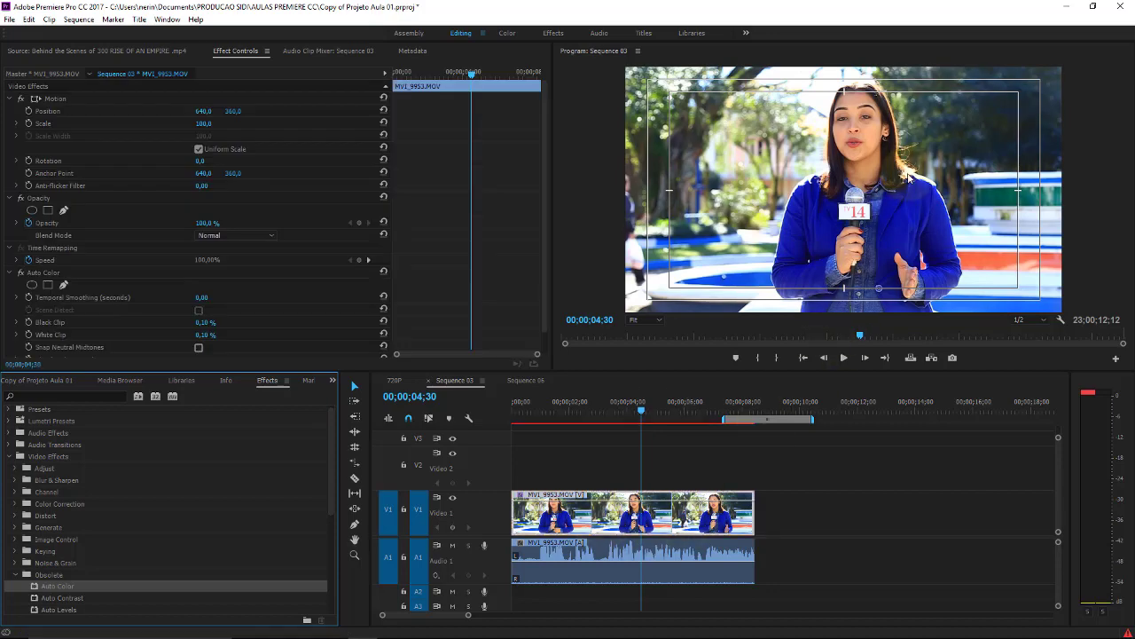
# Apply Auto Contrast to the reporter clip and toggle it on and off to compare.
pyautogui.click(23, 274)
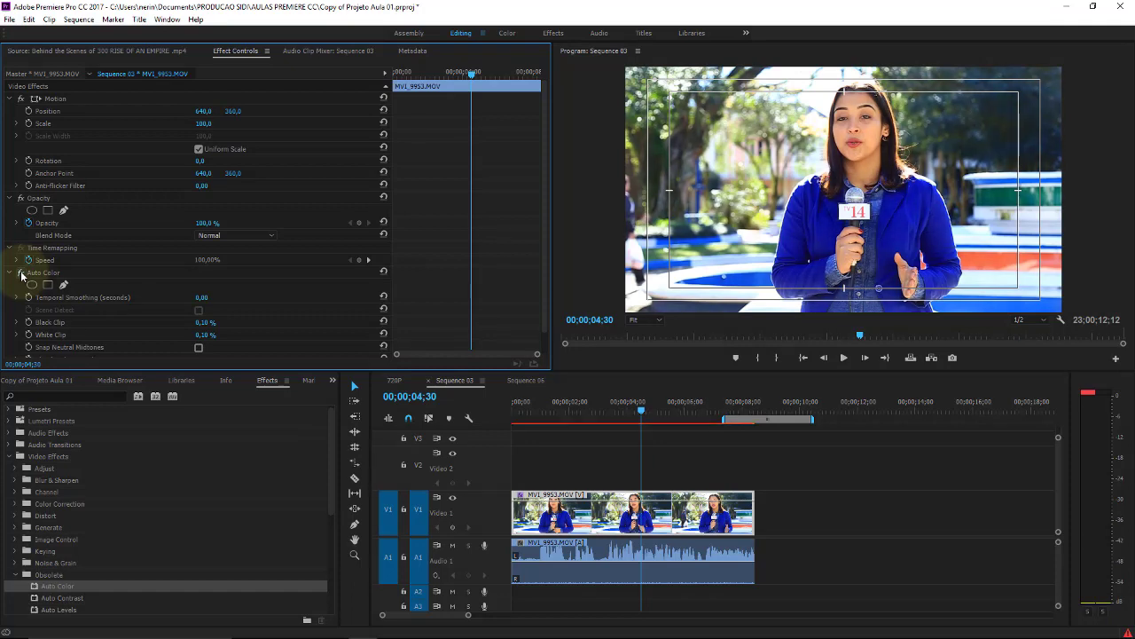
pyautogui.moveTo(62, 597)
pyautogui.mouseDown()
pyautogui.moveTo(626, 514)
pyautogui.moveTo(610, 501)
pyautogui.mouseUp()
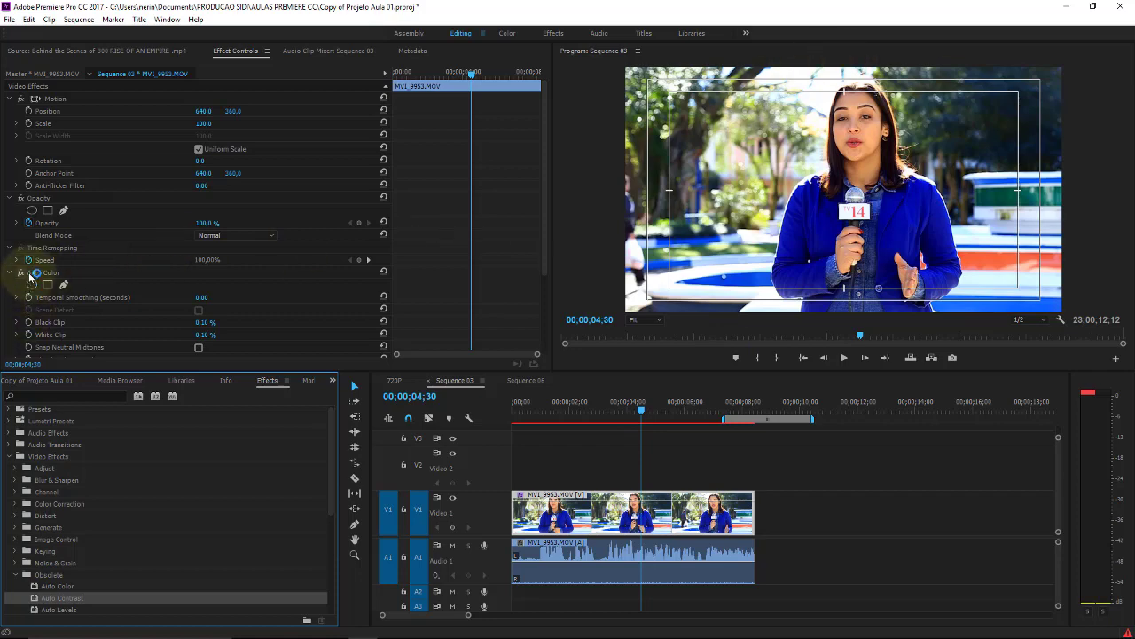
pyautogui.moveTo(546, 204); pyautogui.dragTo(537, 309)
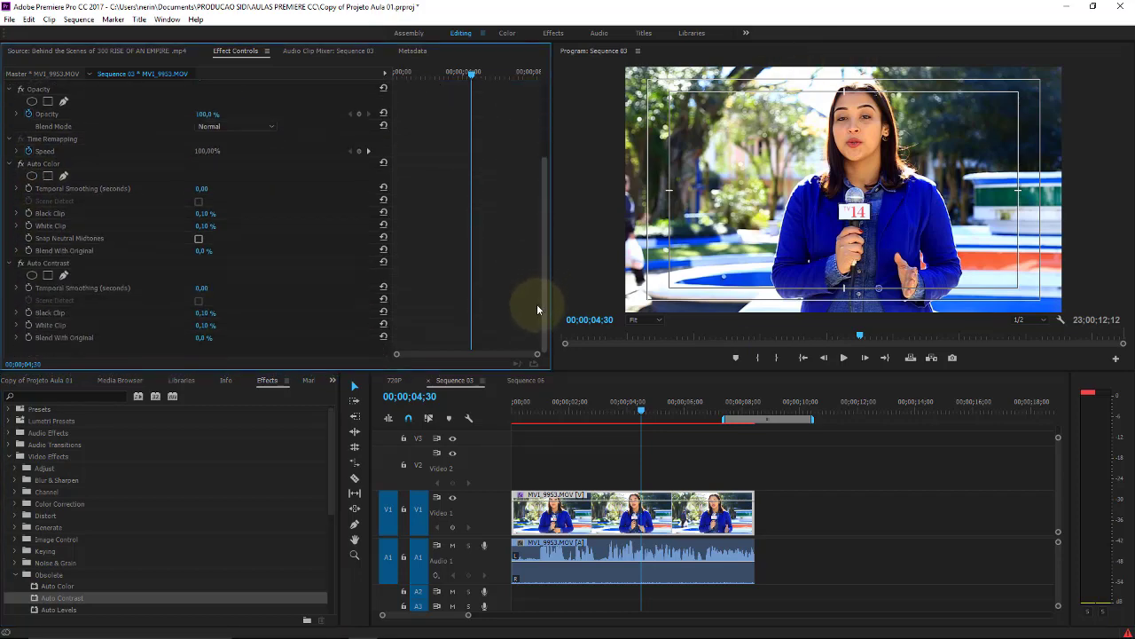
pyautogui.click(20, 263)
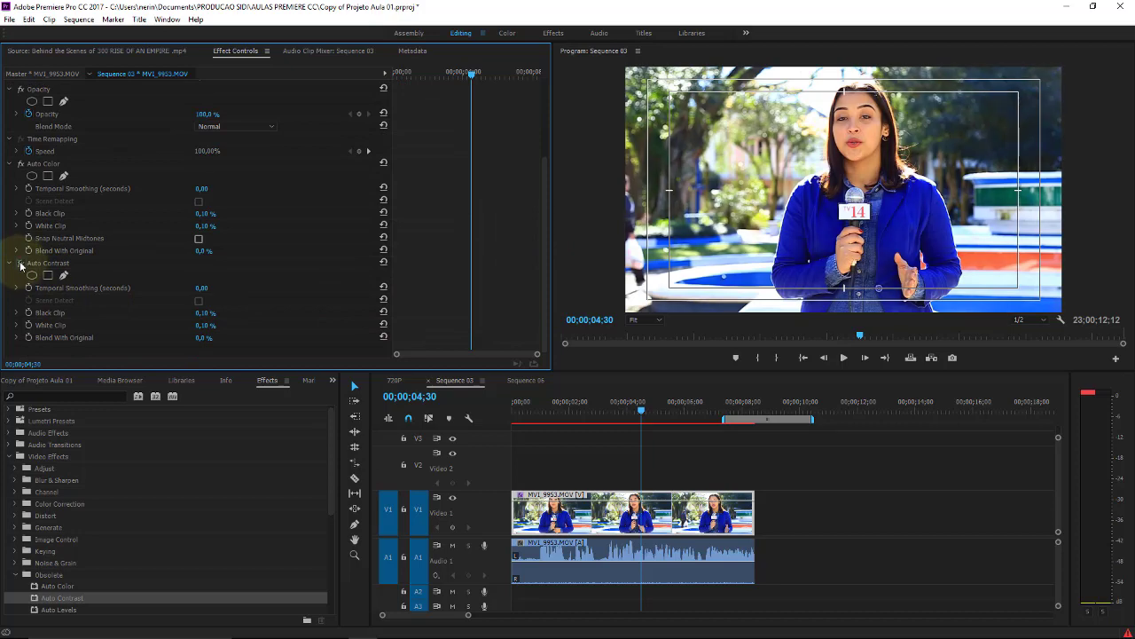
pyautogui.click(21, 264)
pyautogui.click(20, 264)
pyautogui.click(20, 264)
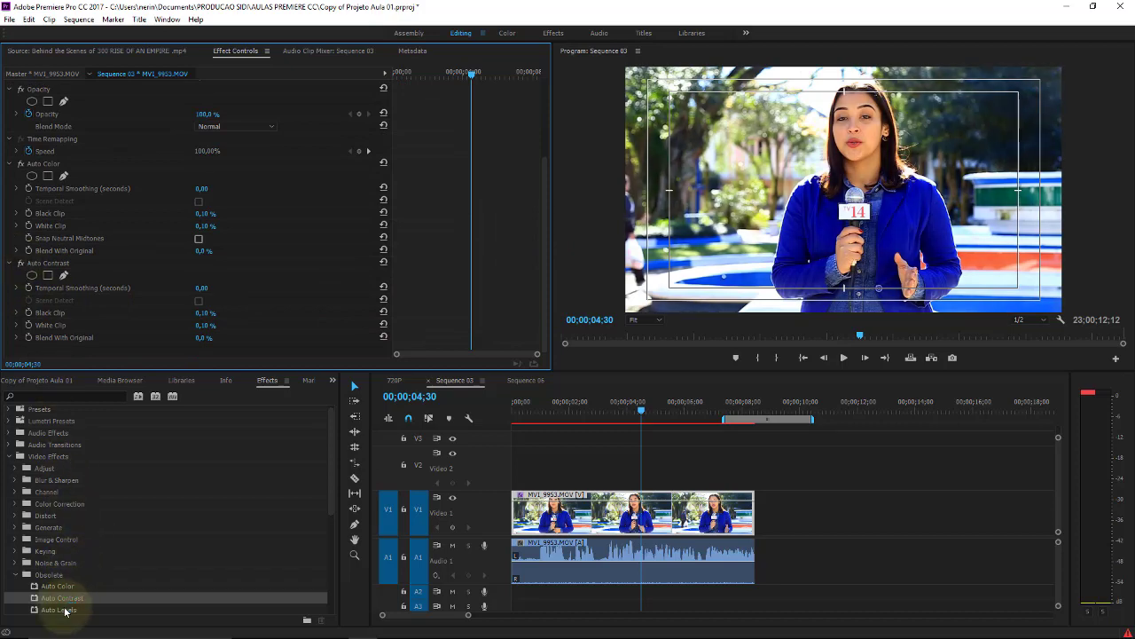
# Apply Auto Levels to the reporter clip as well.
pyautogui.moveTo(64, 611); pyautogui.dragTo(578, 514)
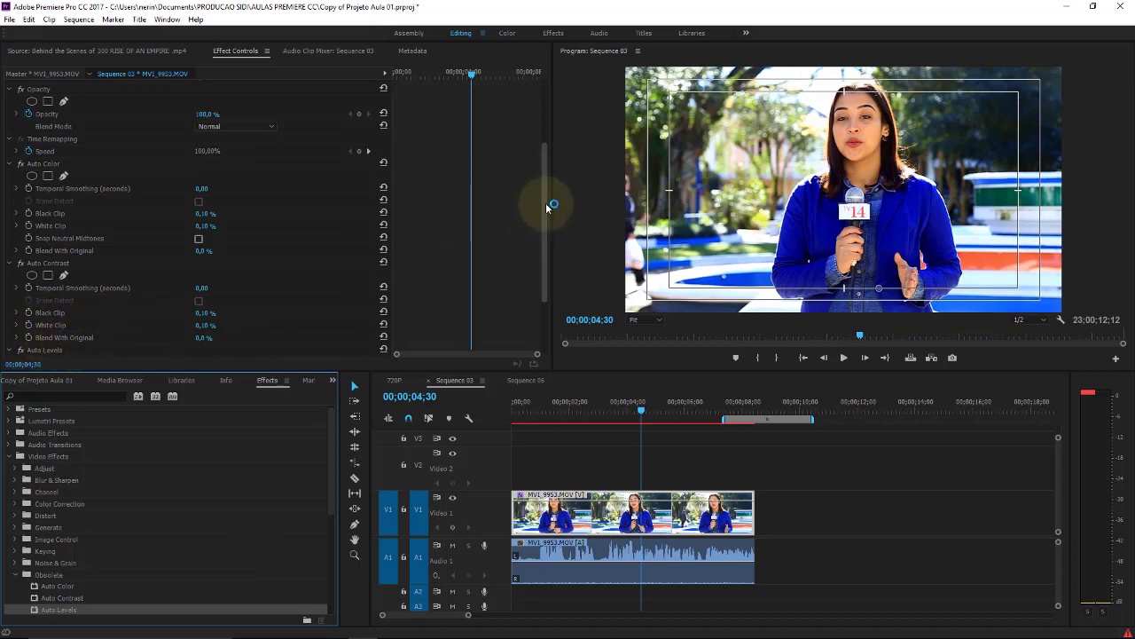
pyautogui.moveTo(547, 207); pyautogui.dragTo(520, 283)
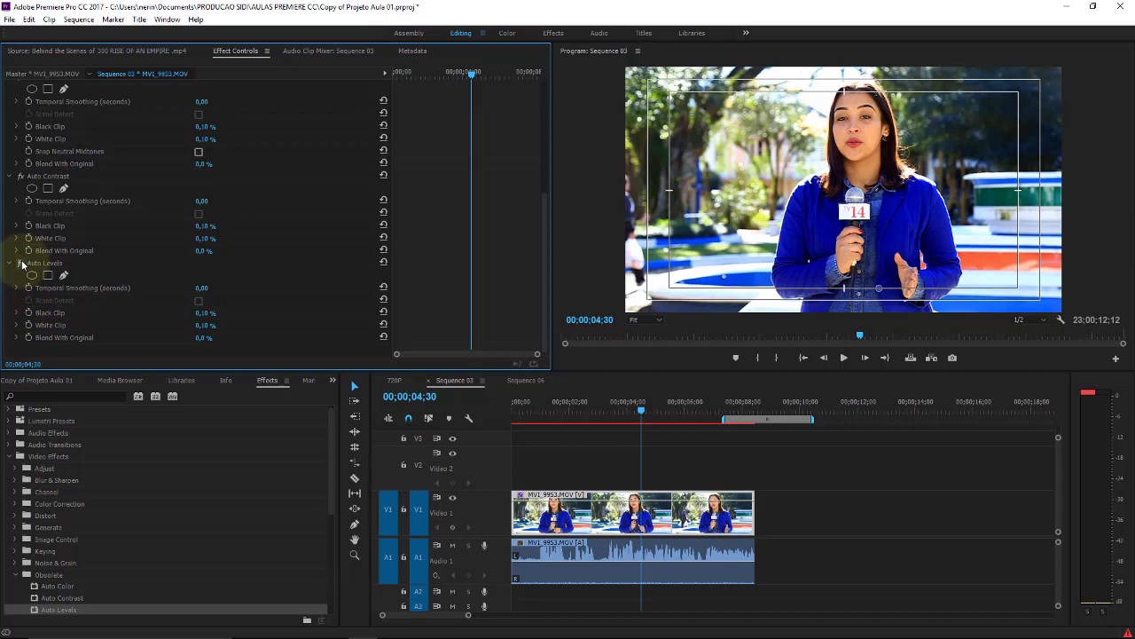
pyautogui.moveTo(332, 475); pyautogui.dragTo(334, 523)
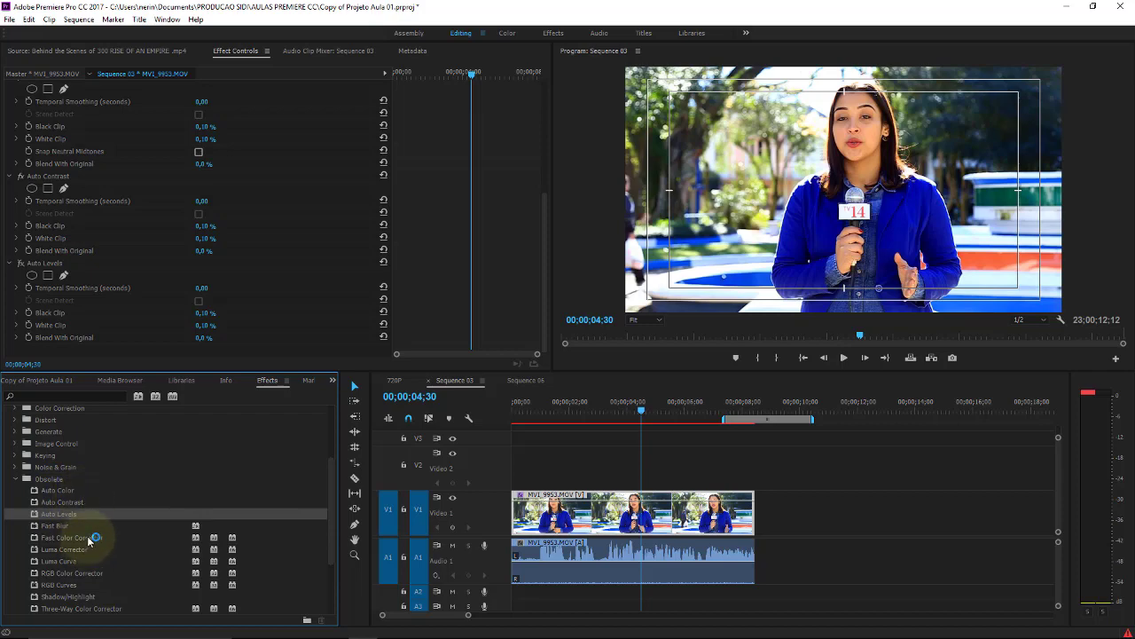
# Apply Fast Blur to the reporter clip with heavy blurriness and scrub to preview it.
pyautogui.click(58, 527)
pyautogui.moveTo(59, 527); pyautogui.dragTo(656, 513)
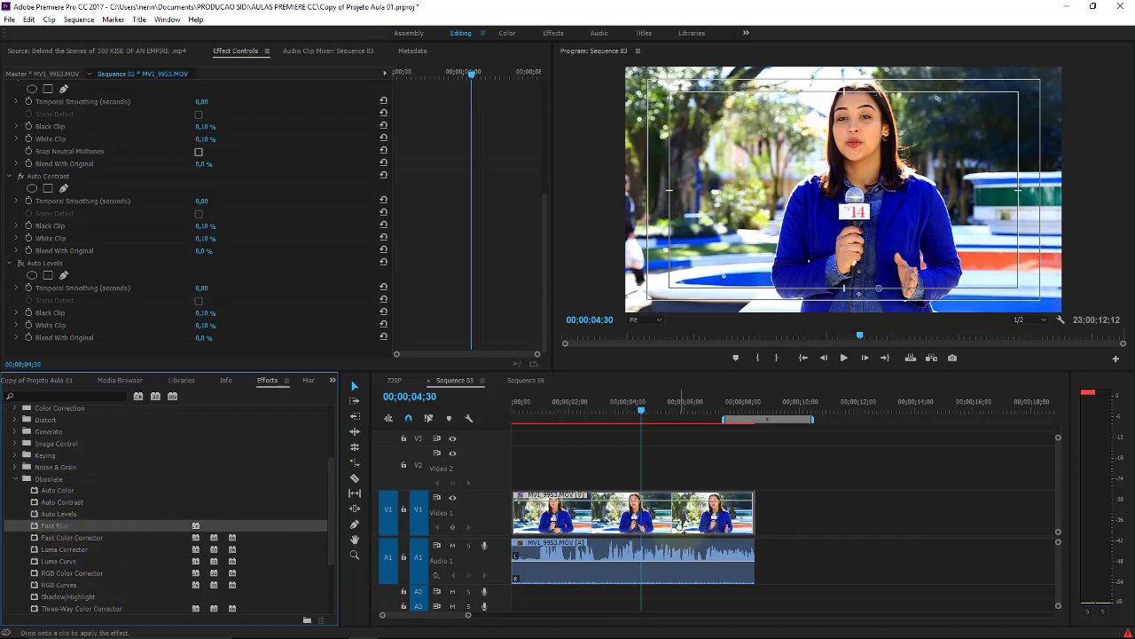
pyautogui.scroll(5, 535, 252)
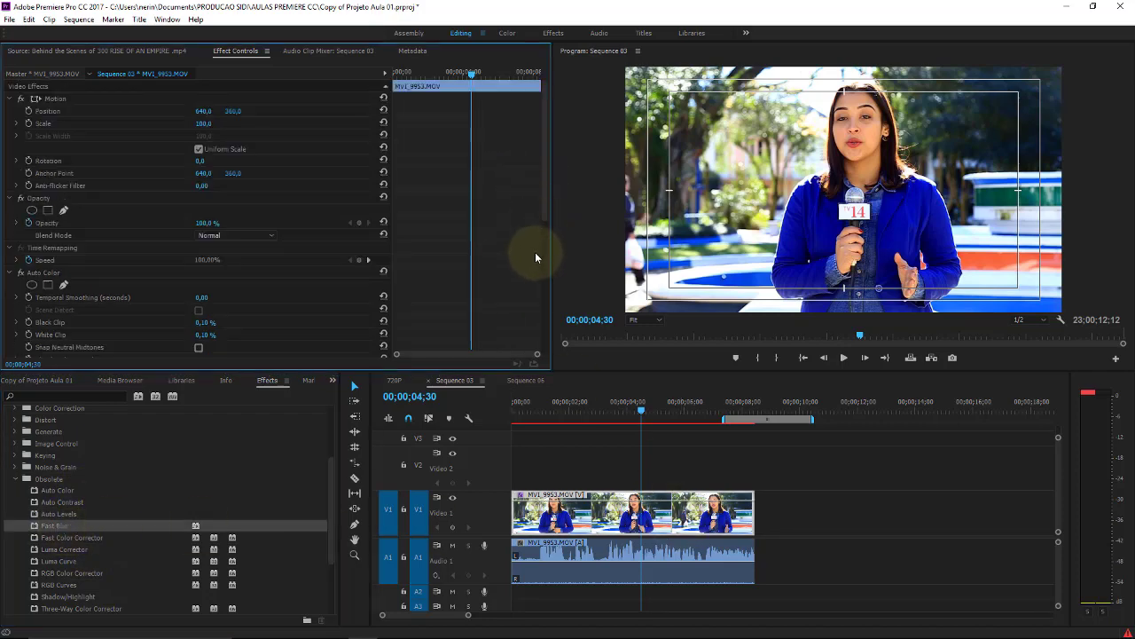
pyautogui.scroll(-4, 546, 303)
pyautogui.scroll(-3, 548, 307)
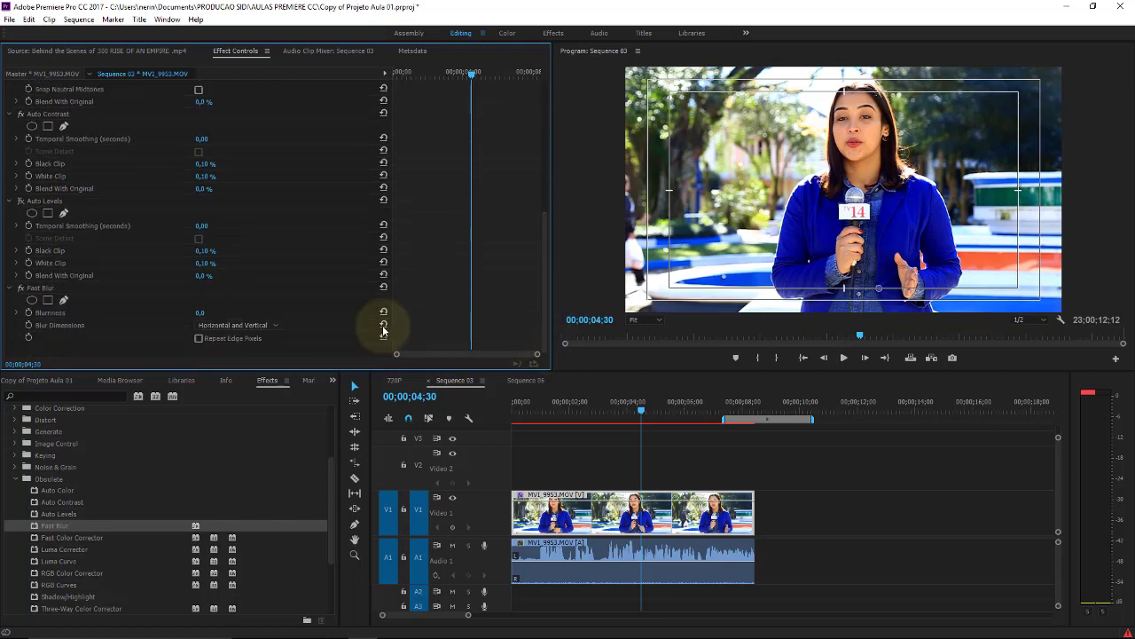
pyautogui.moveTo(198, 314)
pyautogui.mouseDown()
pyautogui.moveTo(229, 302)
pyautogui.moveTo(221, 330)
pyautogui.moveTo(182, 329)
pyautogui.mouseUp()
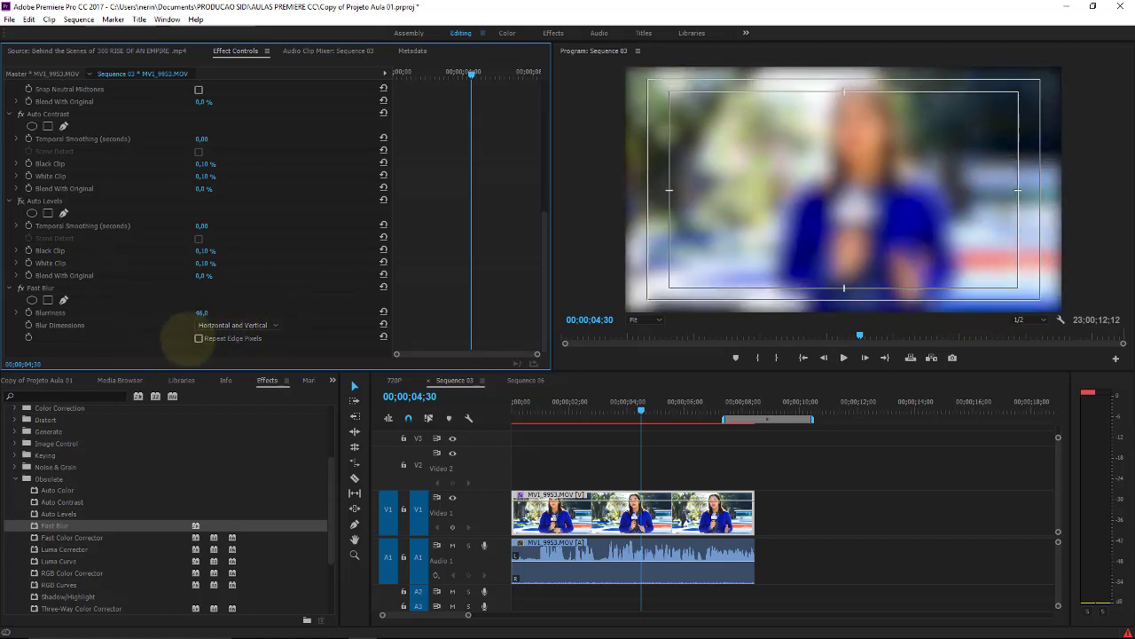
pyautogui.moveTo(612, 404); pyautogui.dragTo(642, 400)
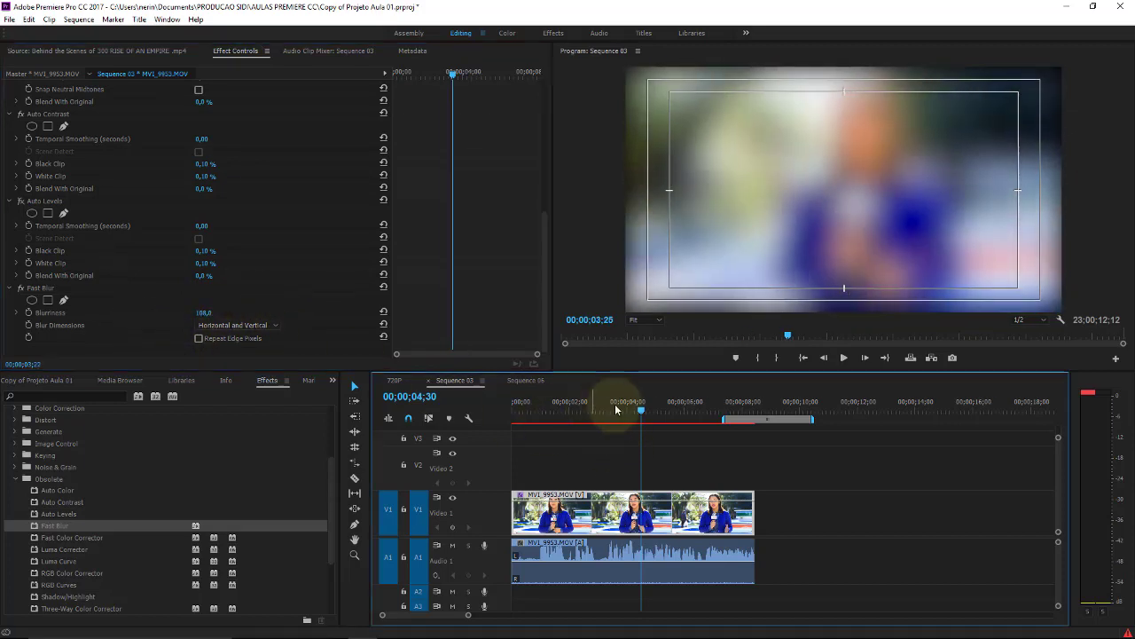
# Delete the Fast Blur, Auto Levels and Auto Contrast effects from the clip.
pyautogui.click(36, 288)
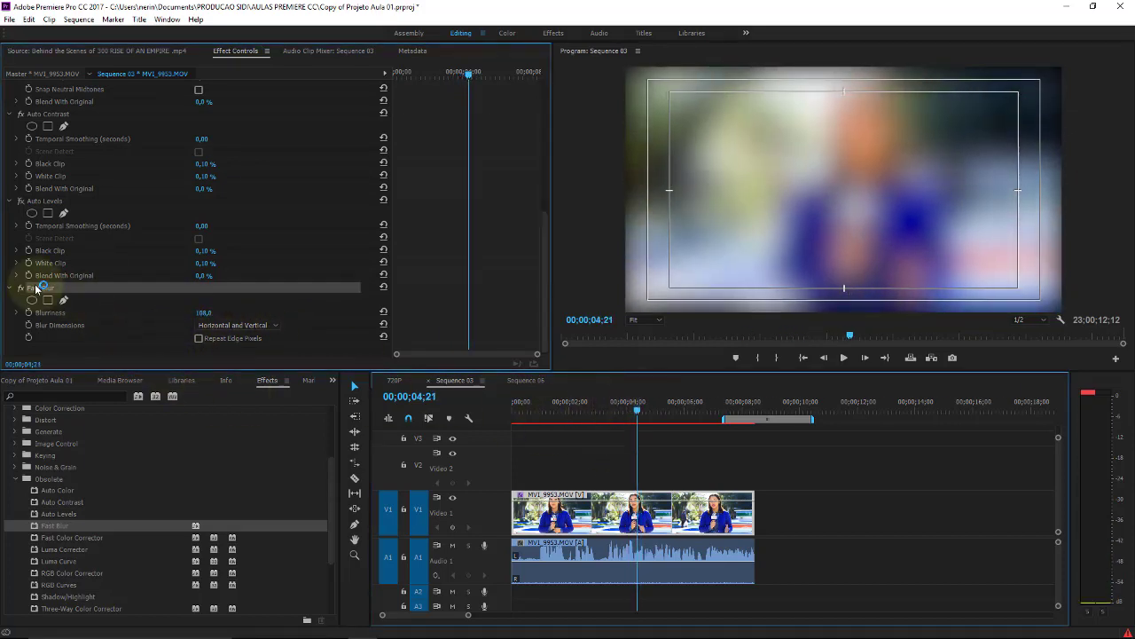
pyautogui.press('Delete')
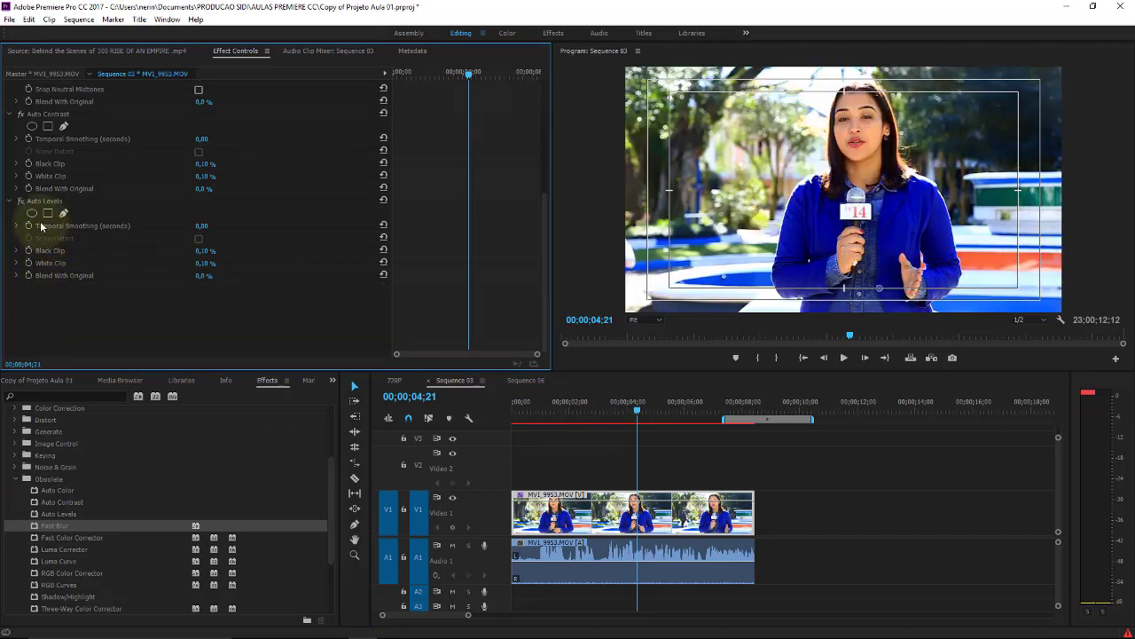
pyautogui.click(36, 202)
pyautogui.press('Delete')
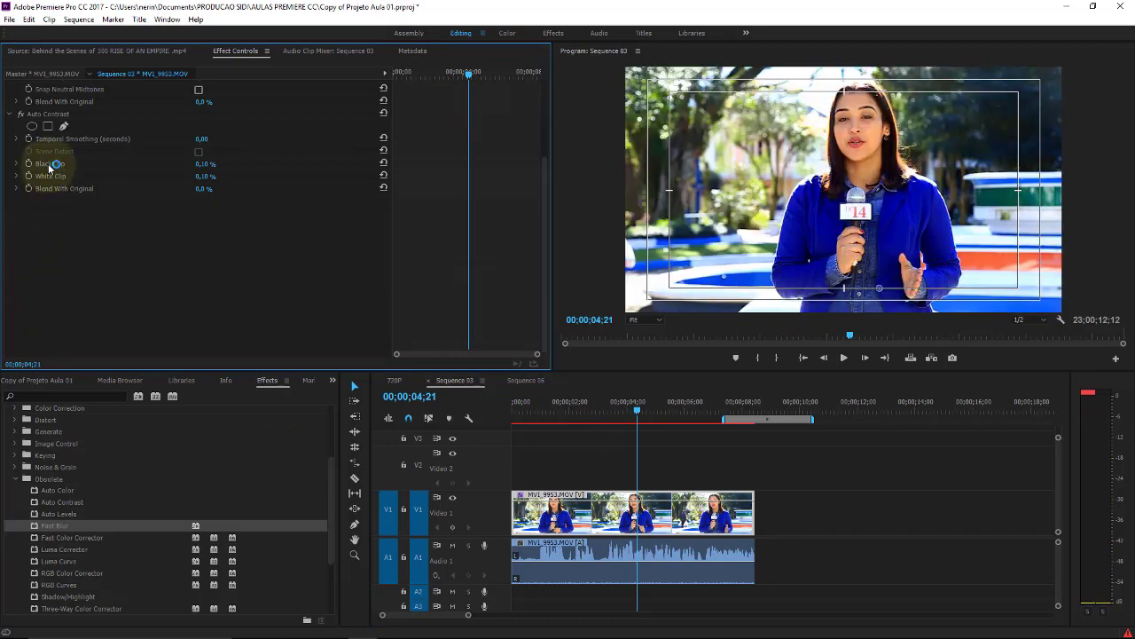
pyautogui.click(48, 115)
pyautogui.press('Delete')
# Reapply Fast Blur with 0 blurriness, start a freeform mask, and reselect the clip.
pyautogui.doubleClick(55, 525)
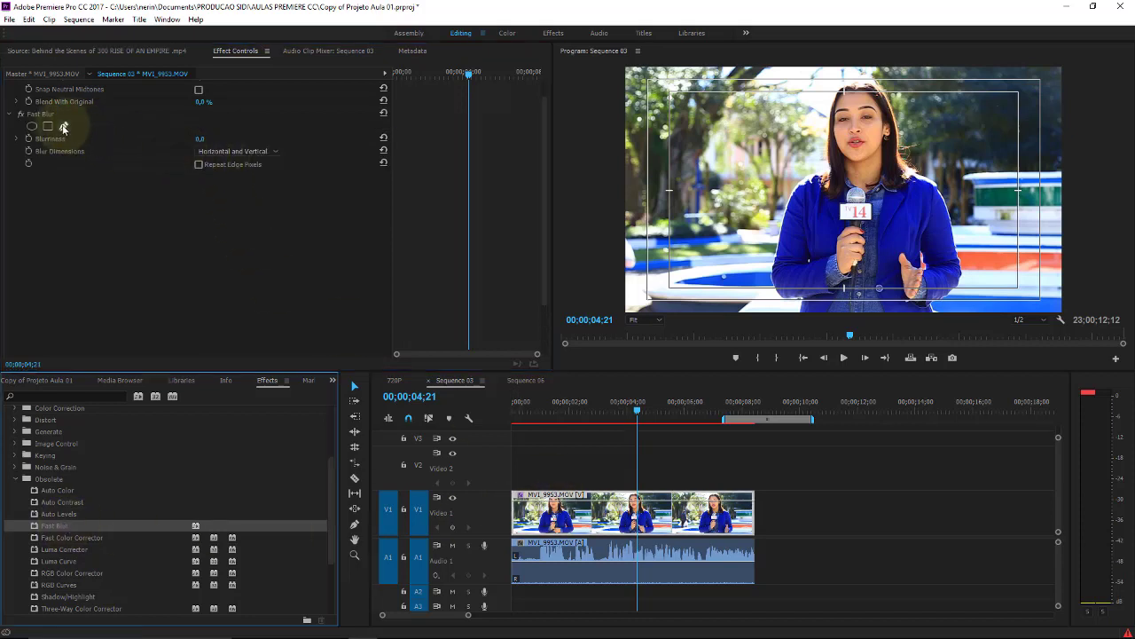
pyautogui.click(63, 127)
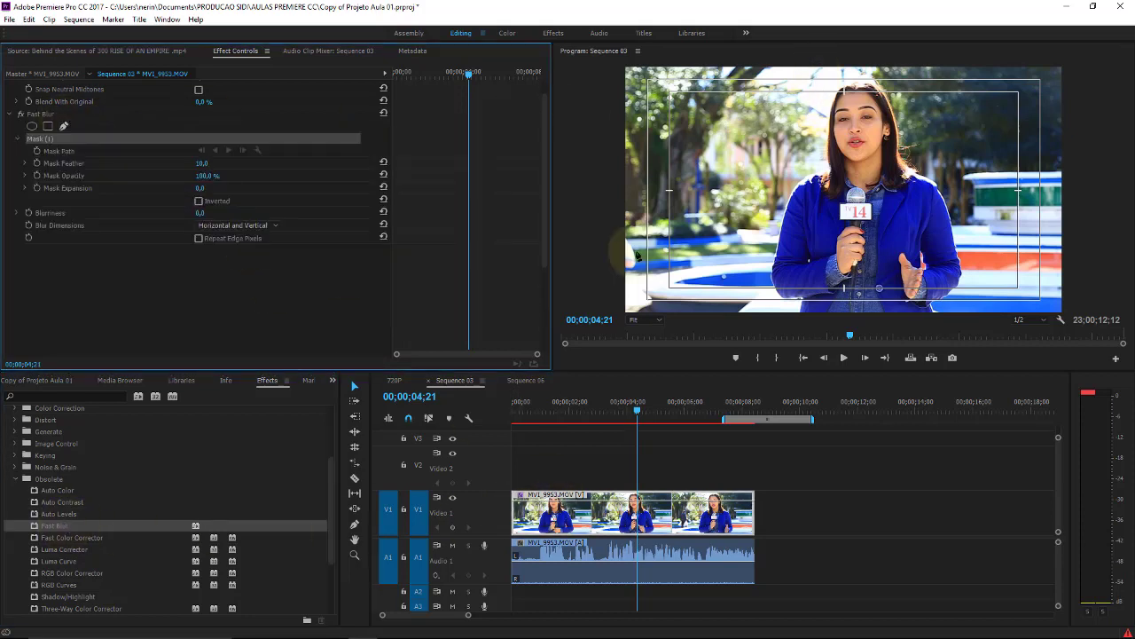
pyautogui.click(809, 496)
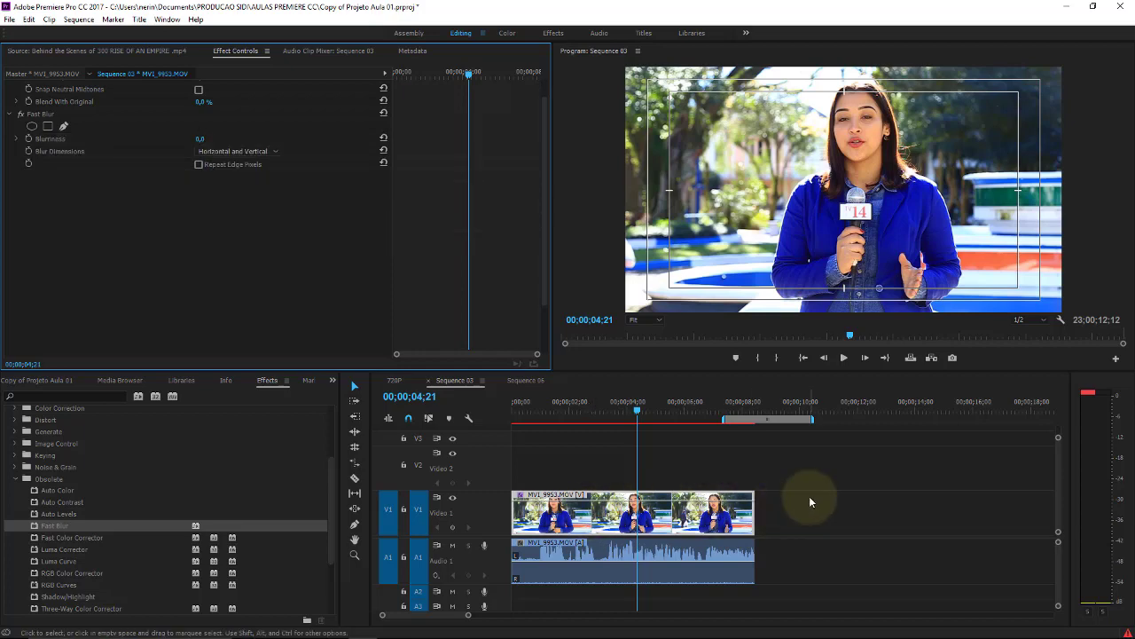
pyautogui.click(689, 514)
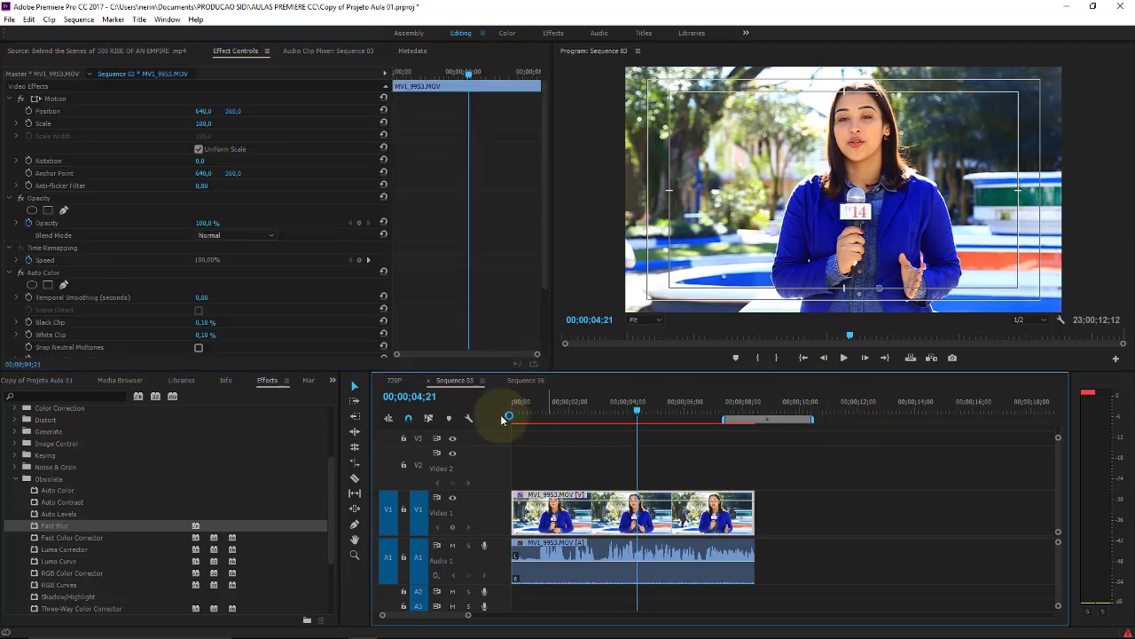
# Paste a copy of MVI_9953.MOV onto Video 2 at the sequence start and give it Fast Blur.
pyautogui.click(388, 508)
pyautogui.click(388, 468)
pyautogui.click(418, 467)
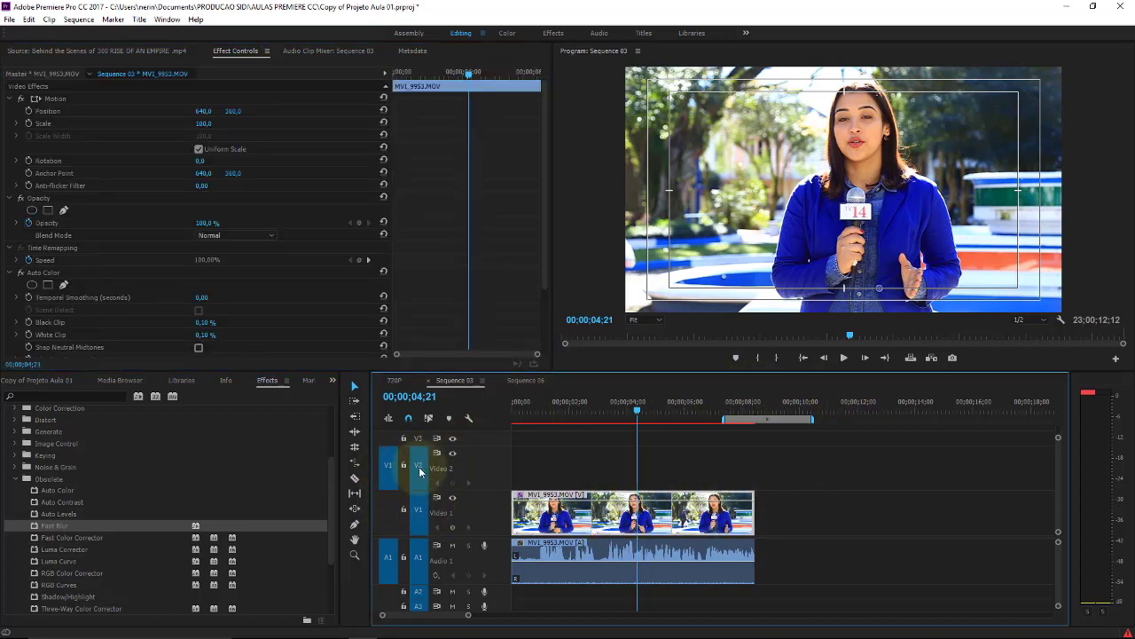
pyautogui.click(418, 508)
pyautogui.hotkey('ctrl', 'c')
pyautogui.hotkey('ctrl', 'v')
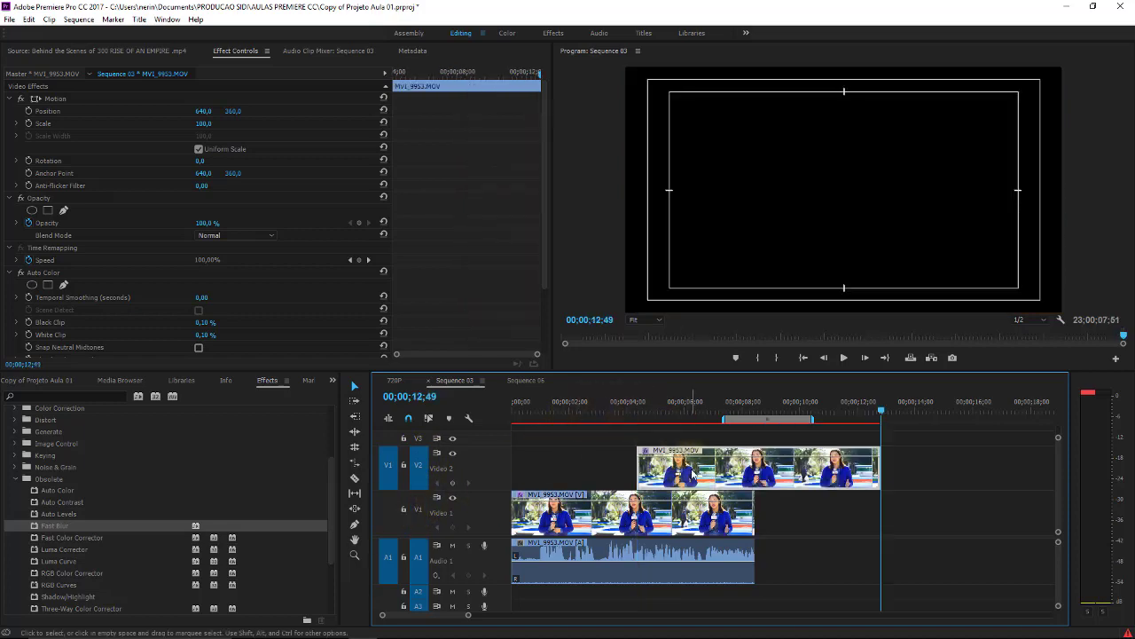
pyautogui.moveTo(692, 468); pyautogui.dragTo(567, 468)
pyautogui.moveTo(53, 525); pyautogui.dragTo(574, 485)
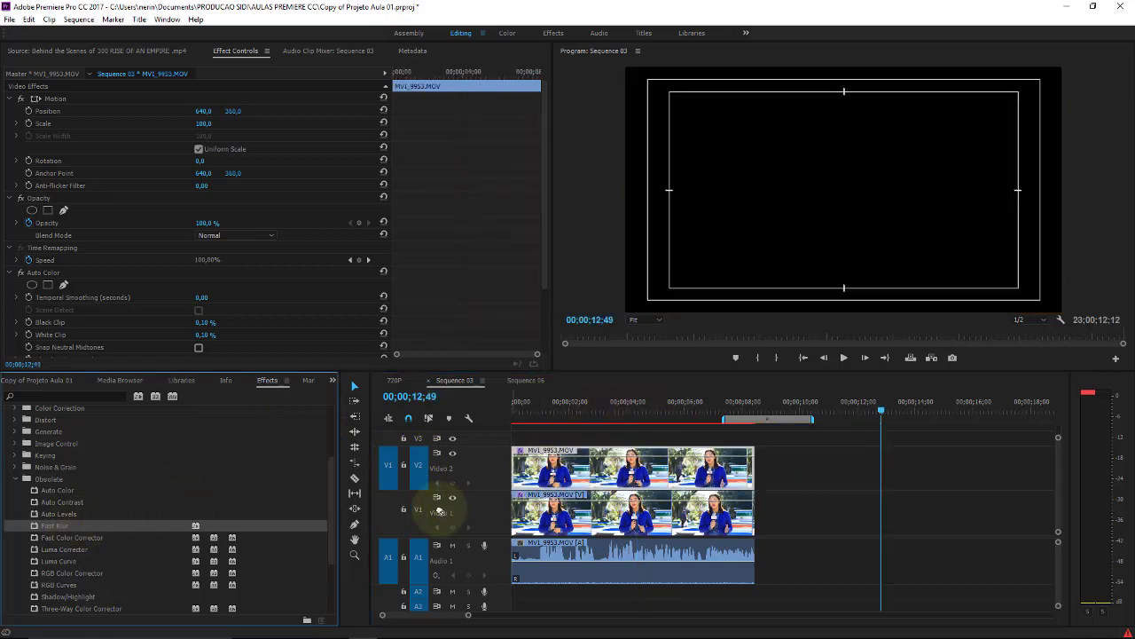
pyautogui.click(571, 405)
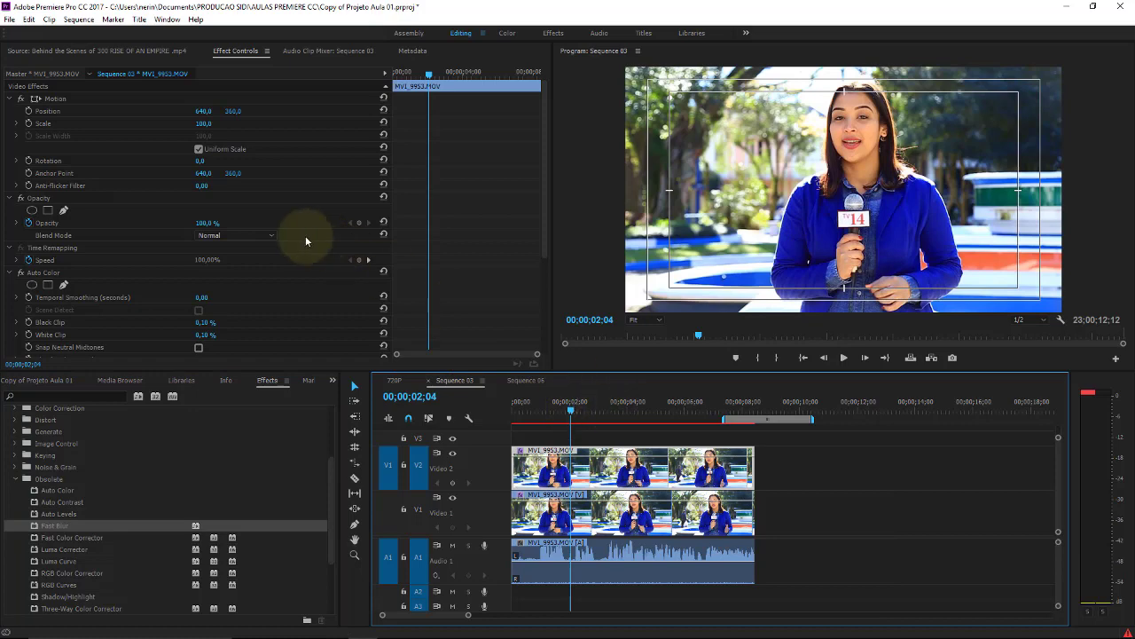
# Draw a freeform pen mask around the reporter's face on the top clip's first Fast Blur.
pyautogui.moveTo(545, 179); pyautogui.dragTo(543, 261)
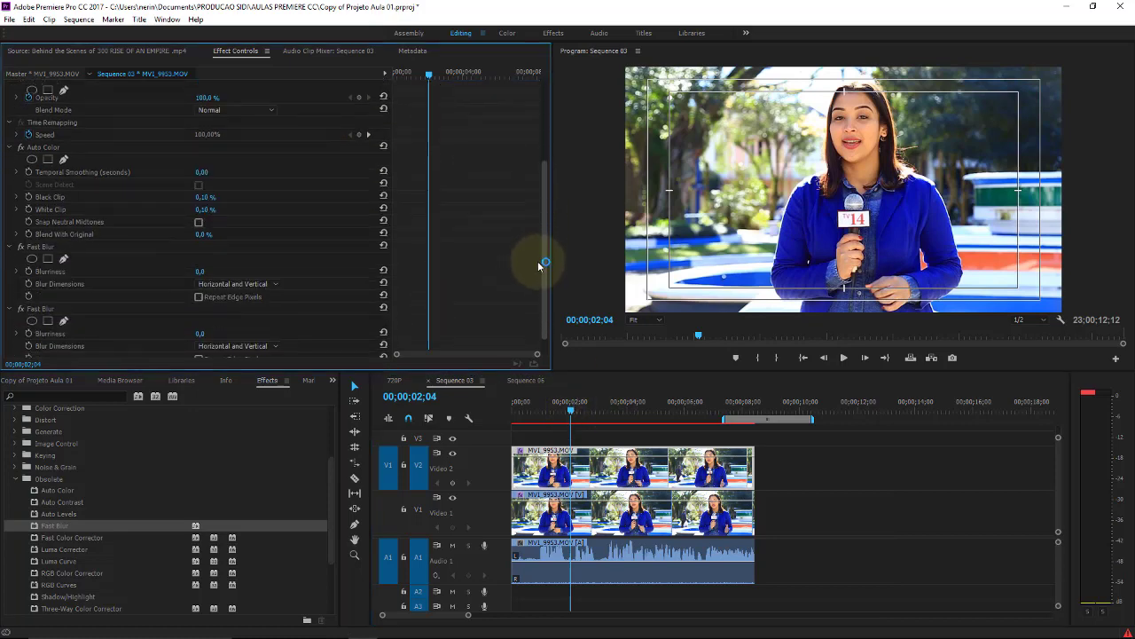
pyautogui.scroll(-1, 542, 211)
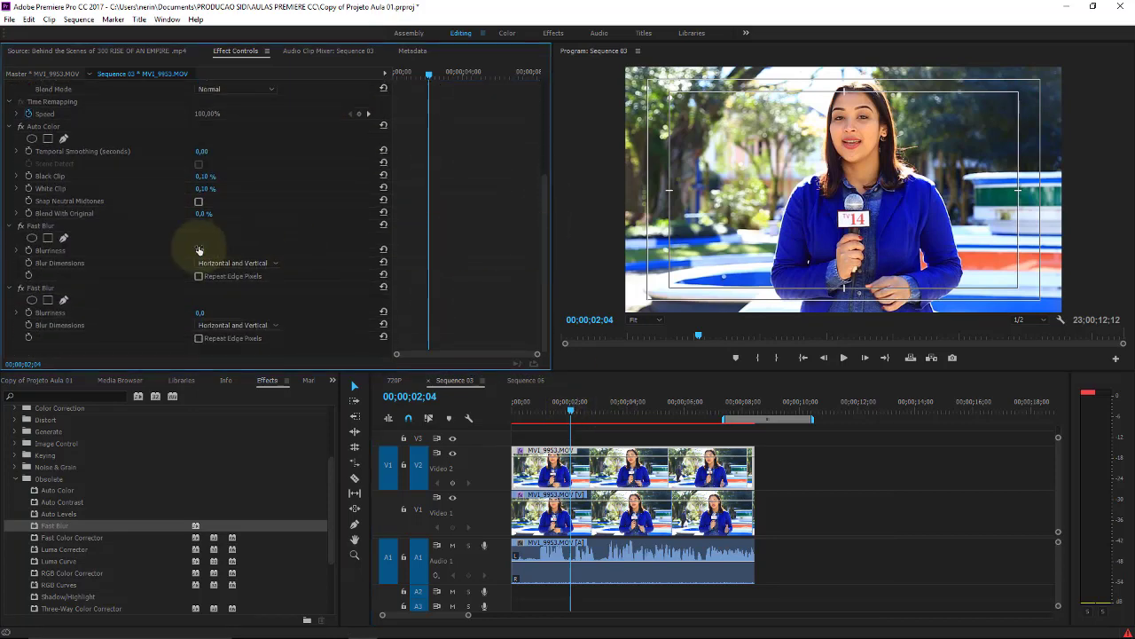
pyautogui.click(52, 228)
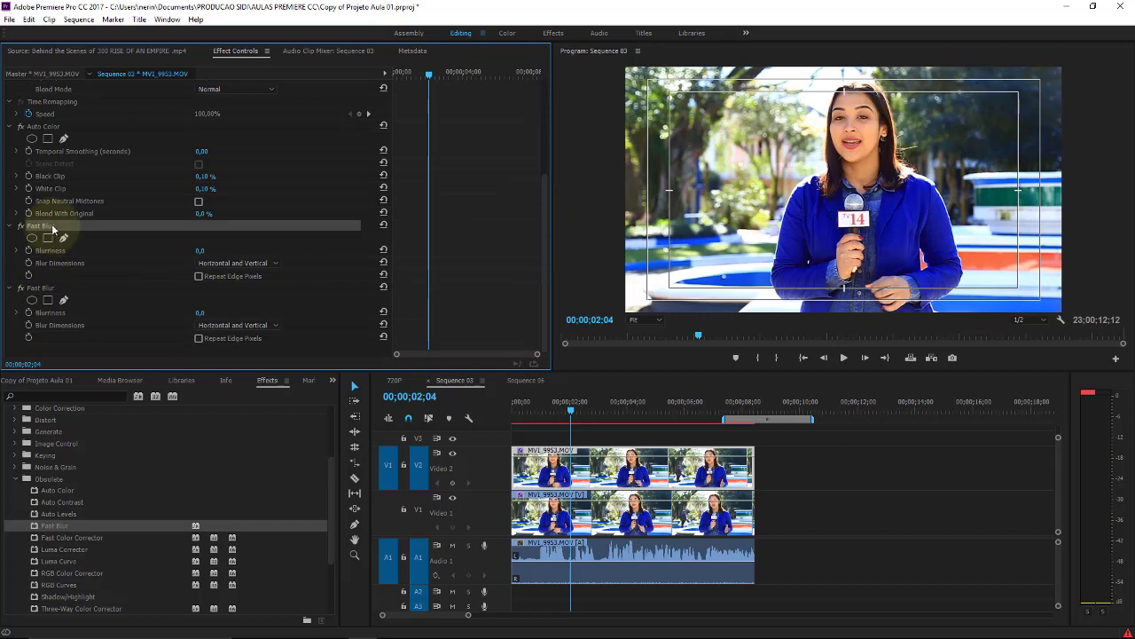
pyautogui.click(47, 237)
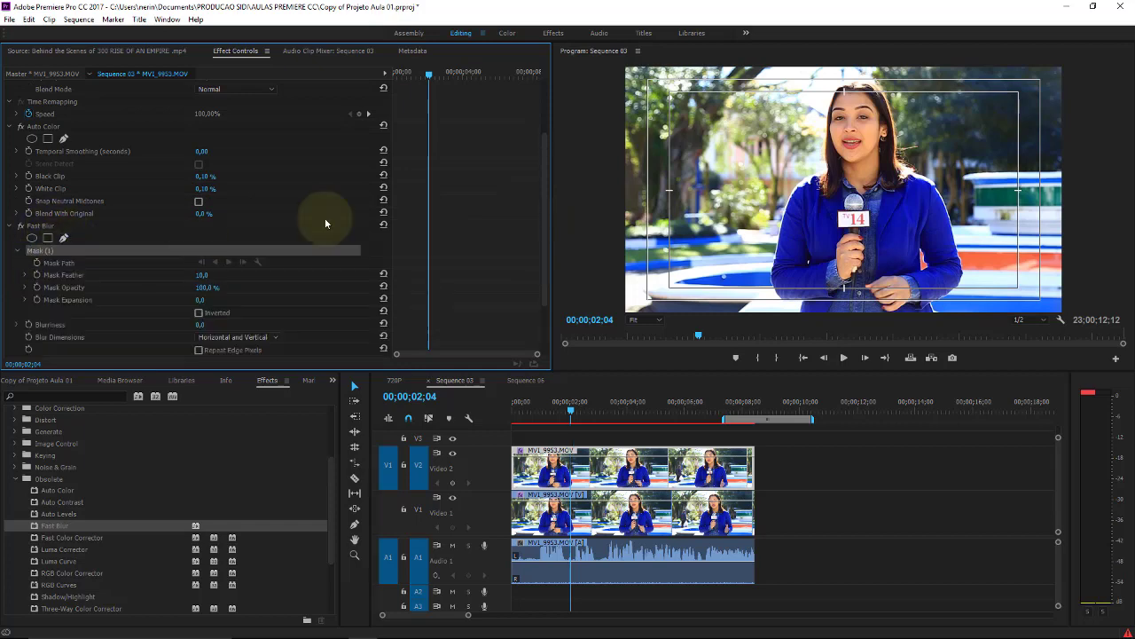
pyautogui.click(830, 74)
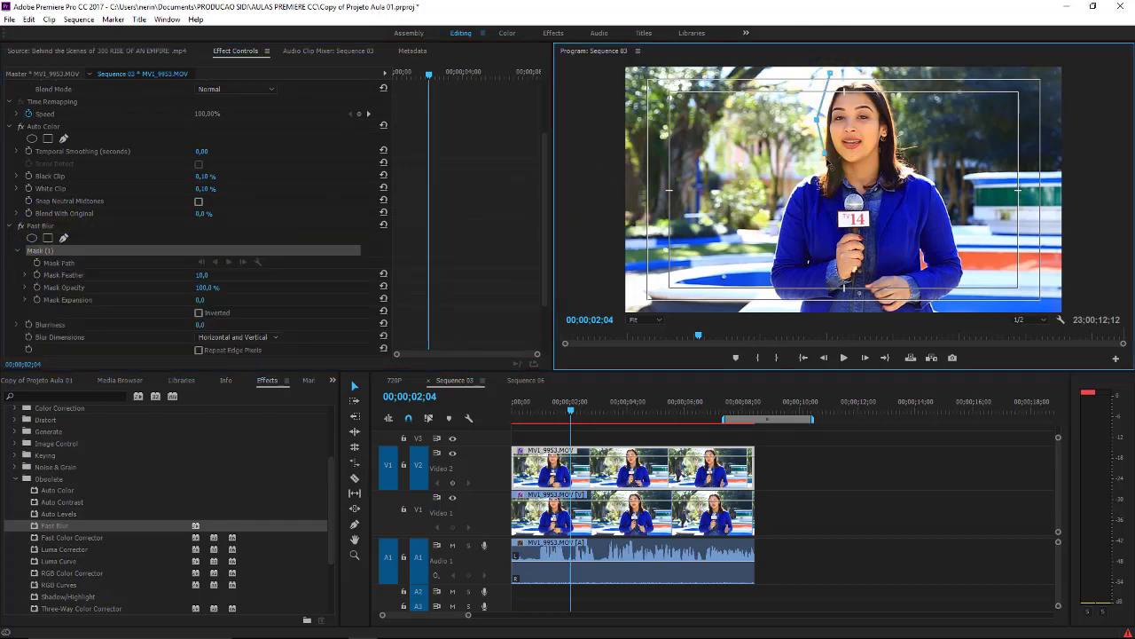
pyautogui.click(834, 178)
pyautogui.click(868, 184)
pyautogui.click(887, 180)
pyautogui.click(904, 167)
pyautogui.click(909, 134)
pyautogui.click(903, 100)
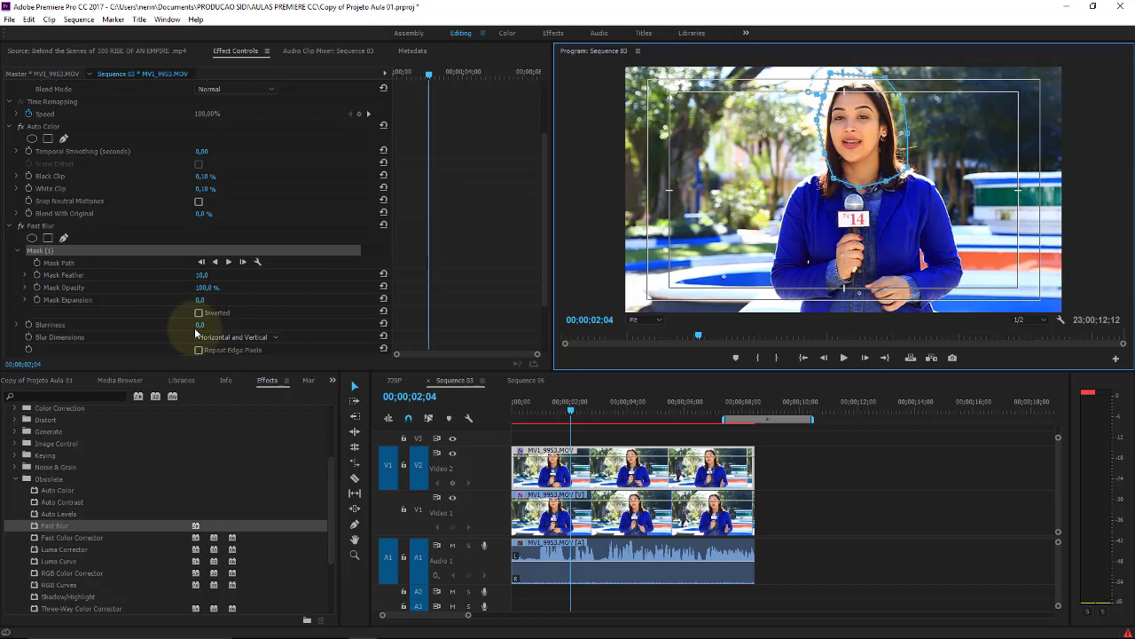
# Set the masked Fast Blur's Blurriness to 39 and play back to check the face.
pyautogui.moveTo(202, 325); pyautogui.dragTo(229, 323)
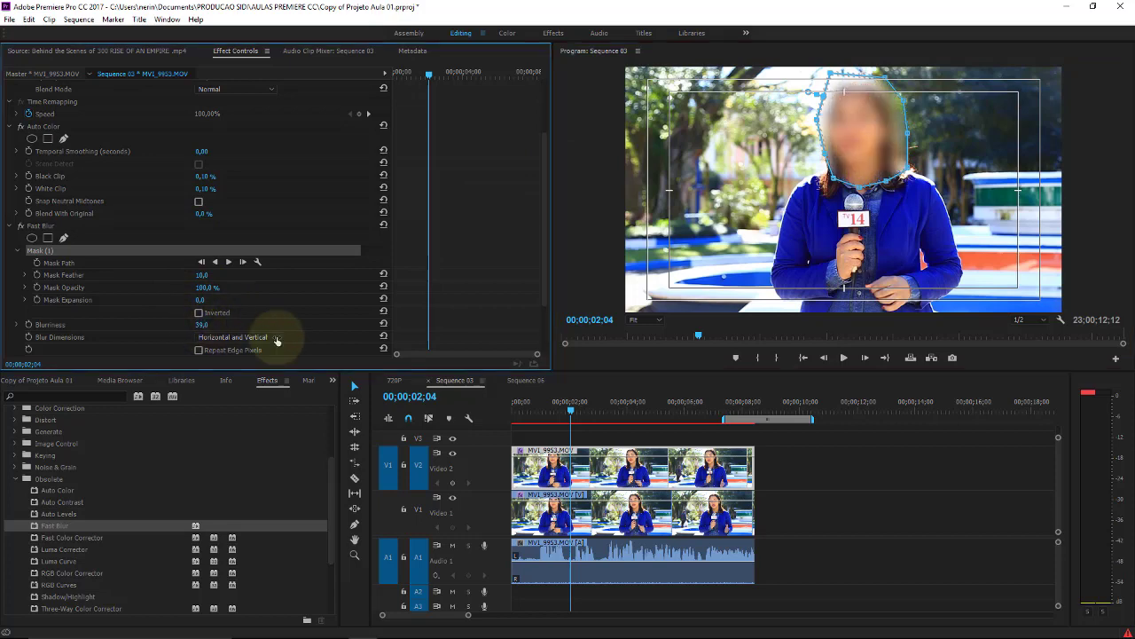
pyautogui.press('space')
pyautogui.moveTo(625, 404); pyautogui.dragTo(600, 404)
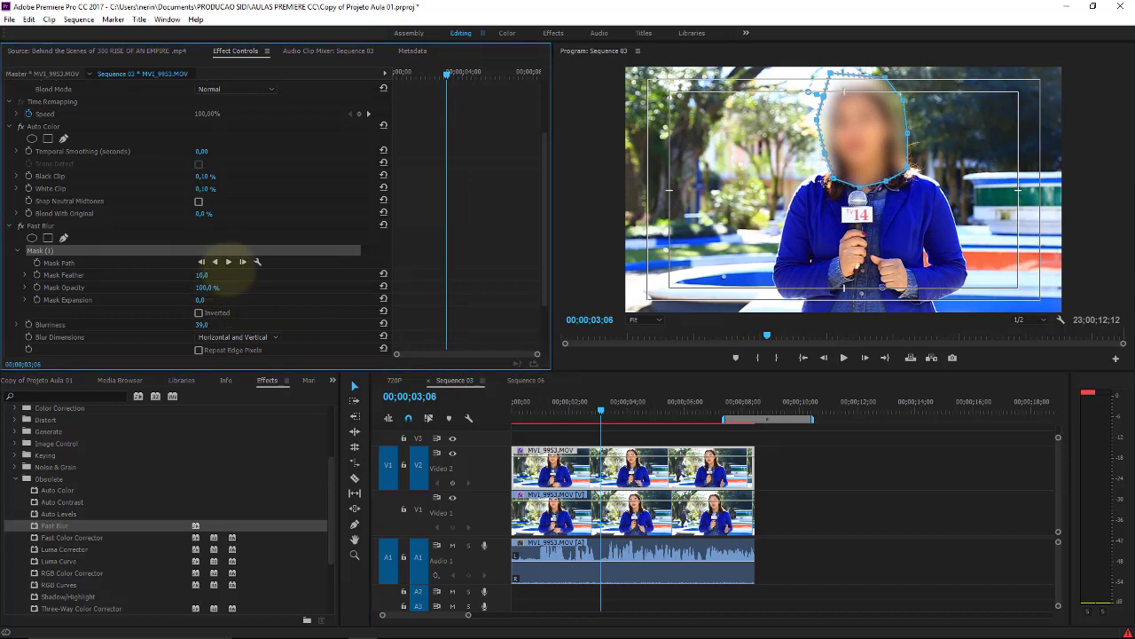
# Set the face mask feather to 10 and play back to review the blur.
pyautogui.click(204, 274)
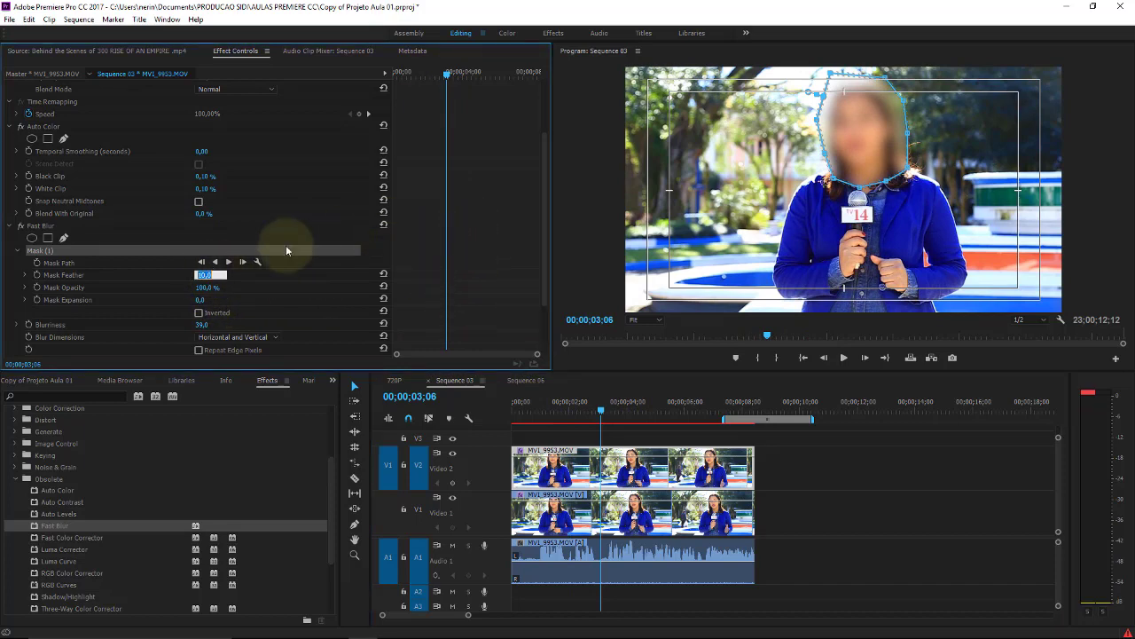
pyautogui.click(308, 284)
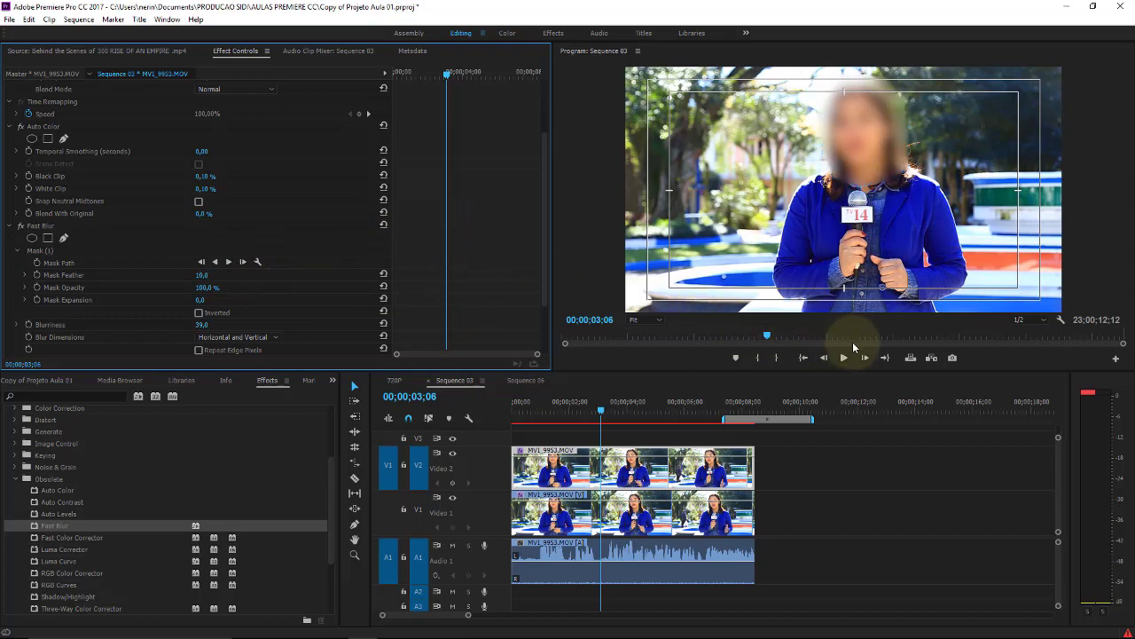
pyautogui.press('space')
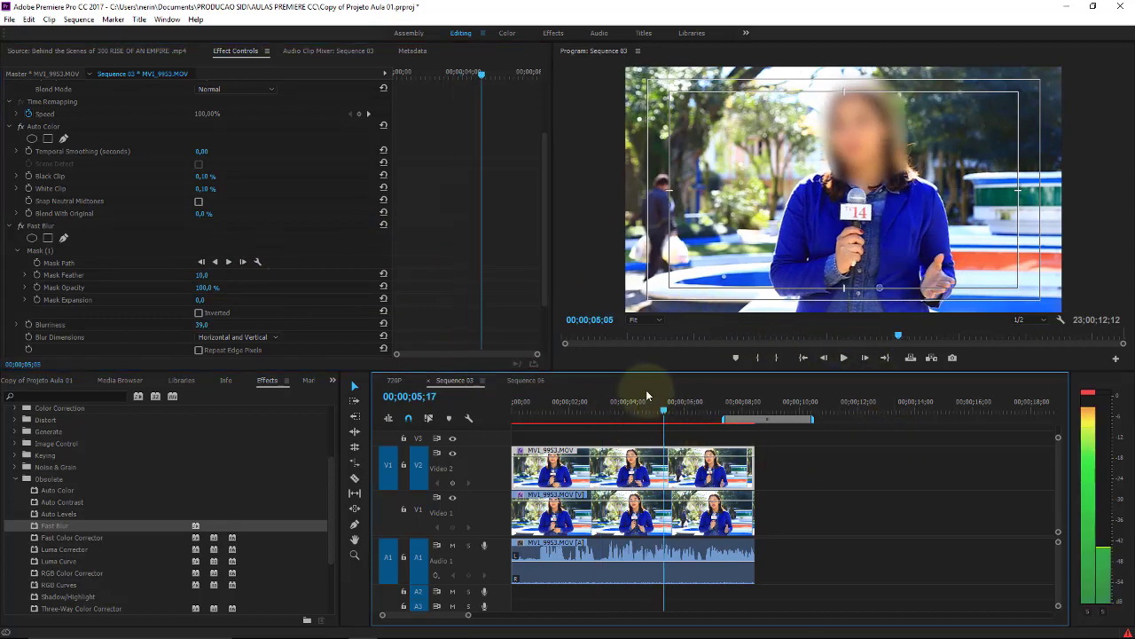
pyautogui.click(602, 395)
pyautogui.click(609, 407)
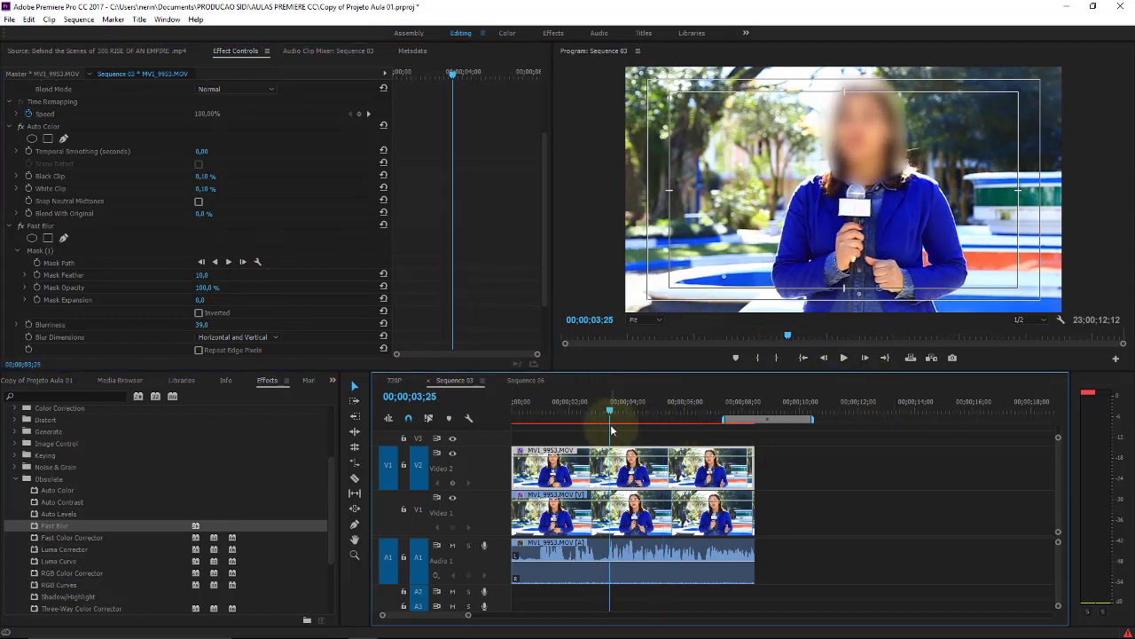
# Further adjust the face mask feather on the top clip, checking it with playback.
pyautogui.click(590, 470)
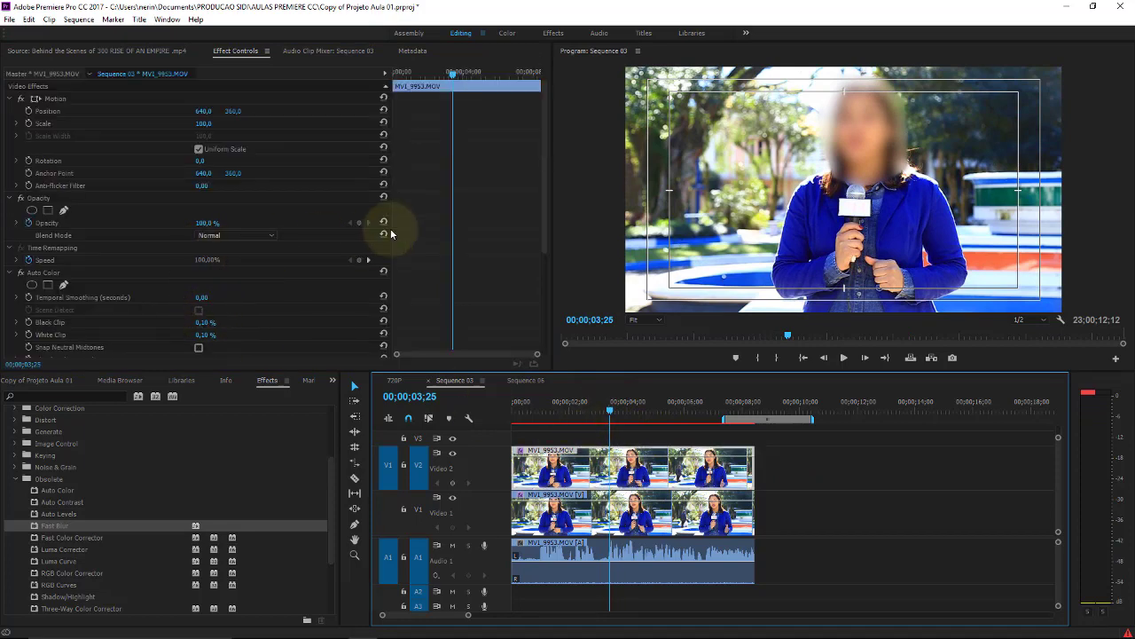
pyautogui.moveTo(544, 190); pyautogui.dragTo(544, 292)
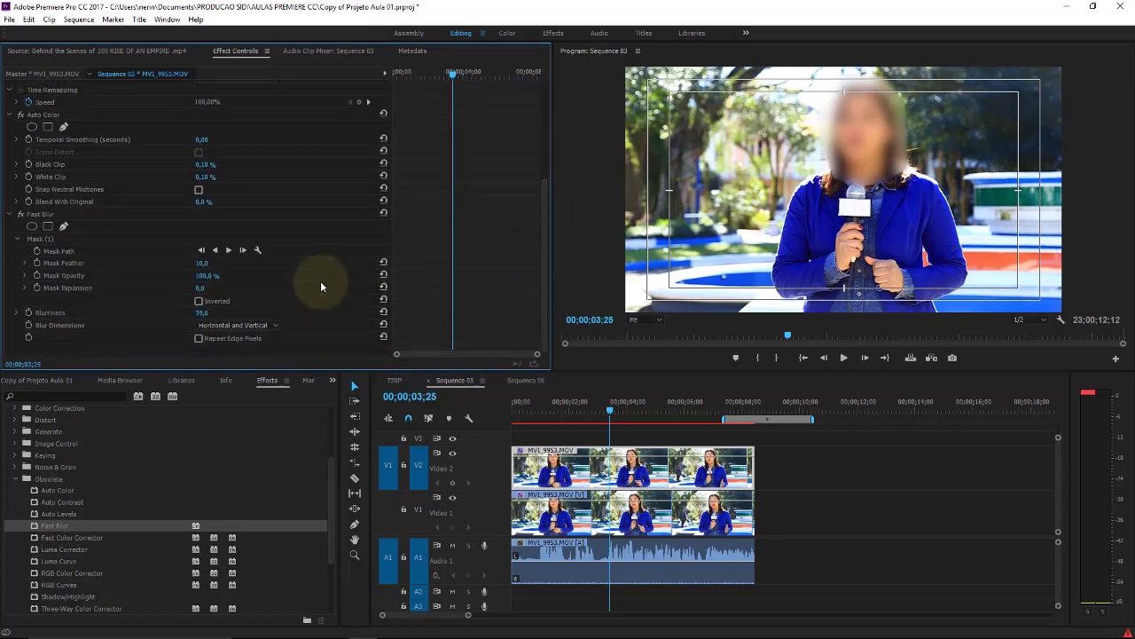
pyautogui.moveTo(202, 265)
pyautogui.mouseDown()
pyautogui.moveTo(230, 259)
pyautogui.moveTo(215, 272)
pyautogui.mouseUp()
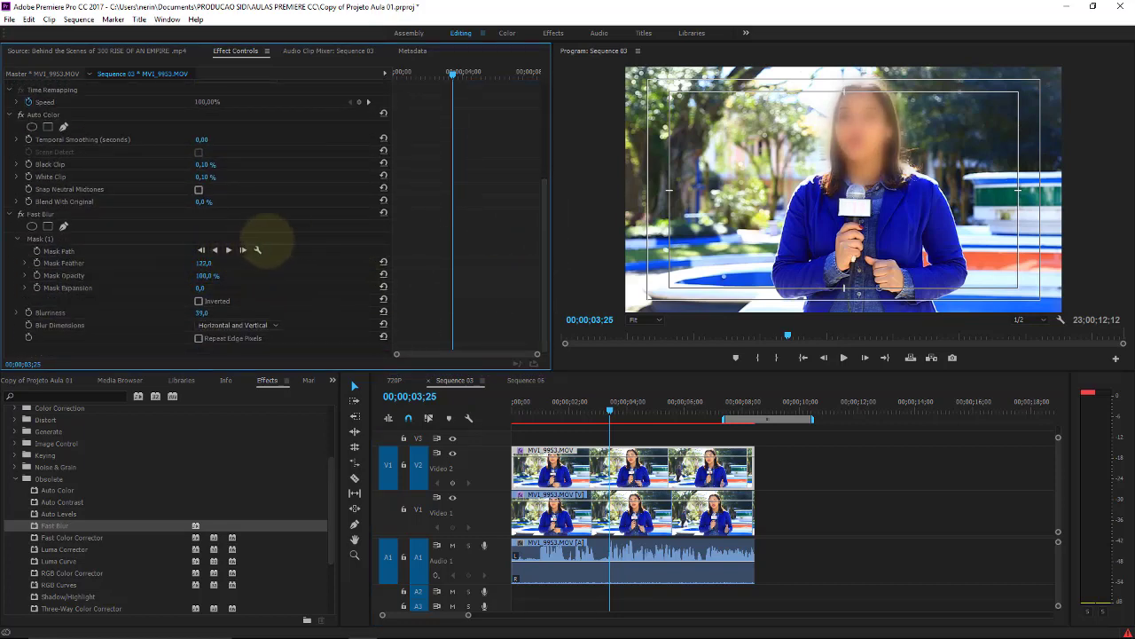
pyautogui.click(623, 387)
pyautogui.press('space')
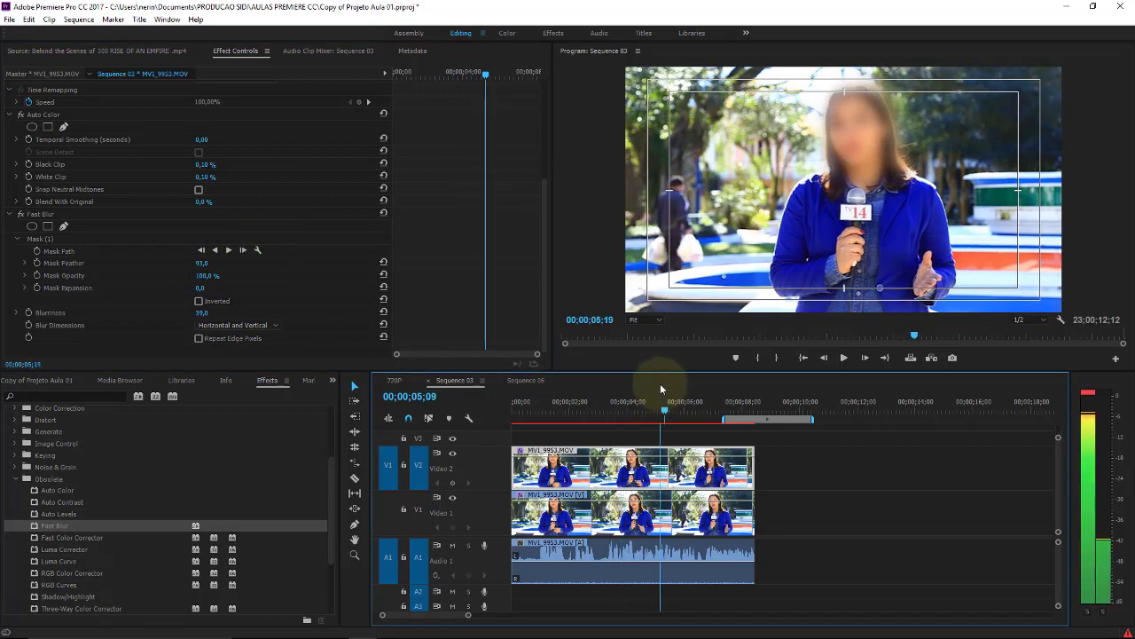
pyautogui.press('space')
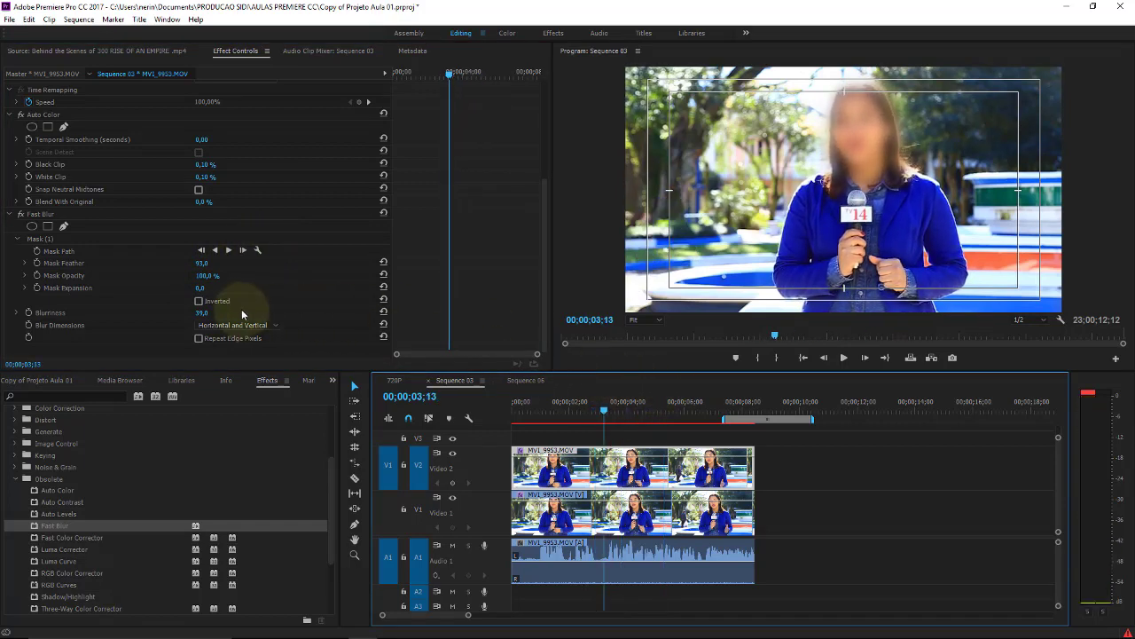
pyautogui.moveTo(205, 265)
pyautogui.mouseDown()
pyautogui.moveTo(168, 266)
pyautogui.moveTo(164, 243)
pyautogui.moveTo(239, 209)
pyautogui.mouseUp()
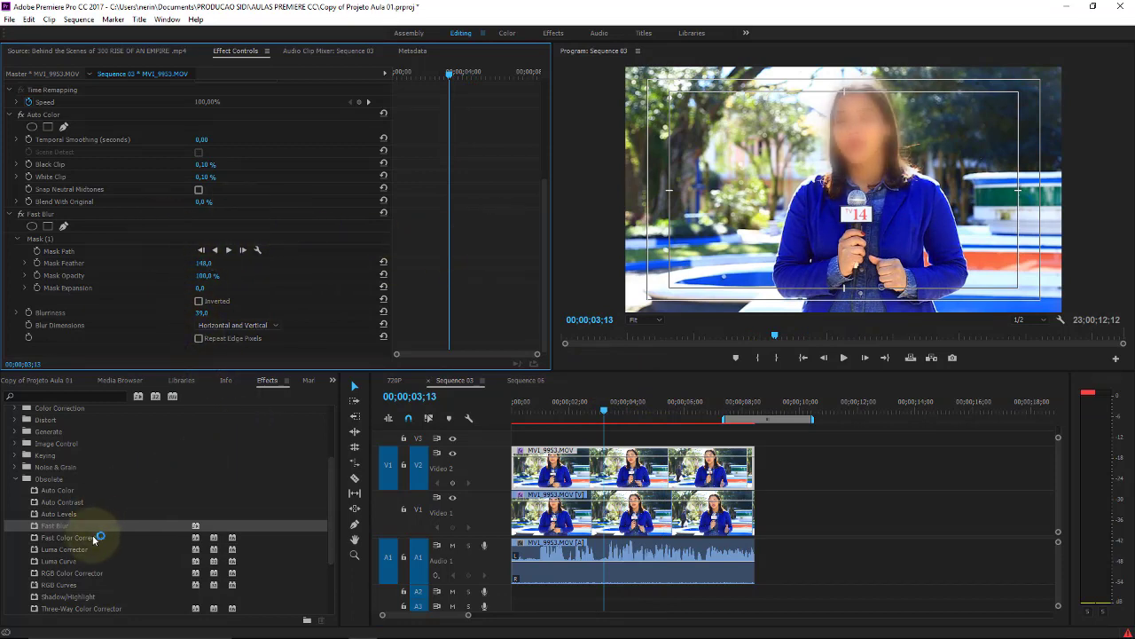
# Save the project, delete the blurred Video 2 copy, and apply Fast Color Corrector to the V1 clip.
pyautogui.hotkey('ctrl', 's')
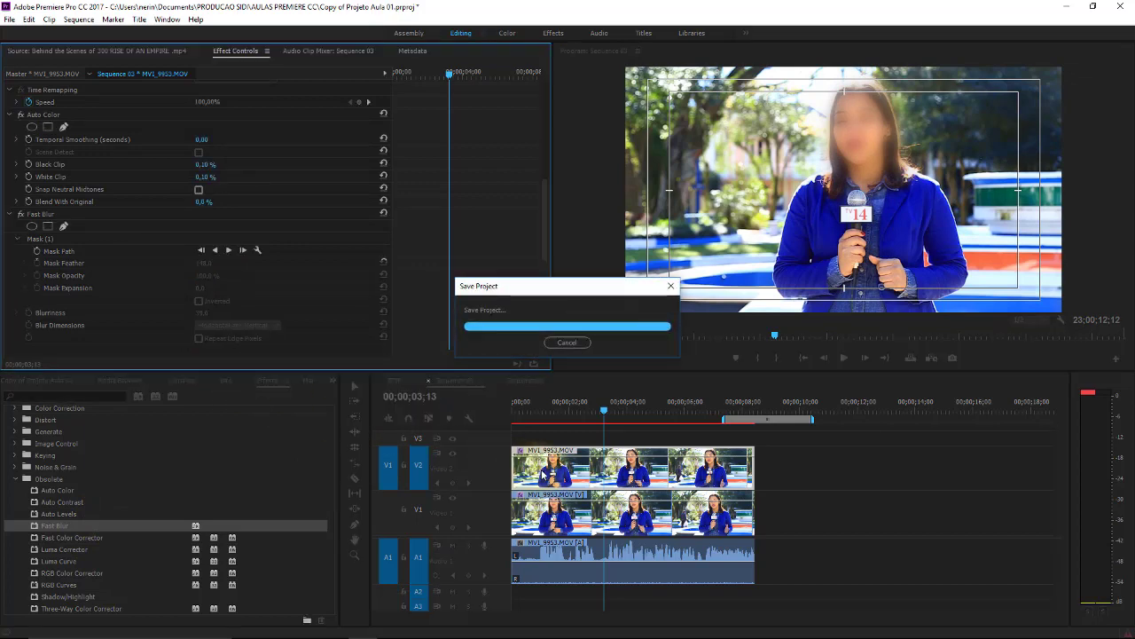
pyautogui.press('Delete')
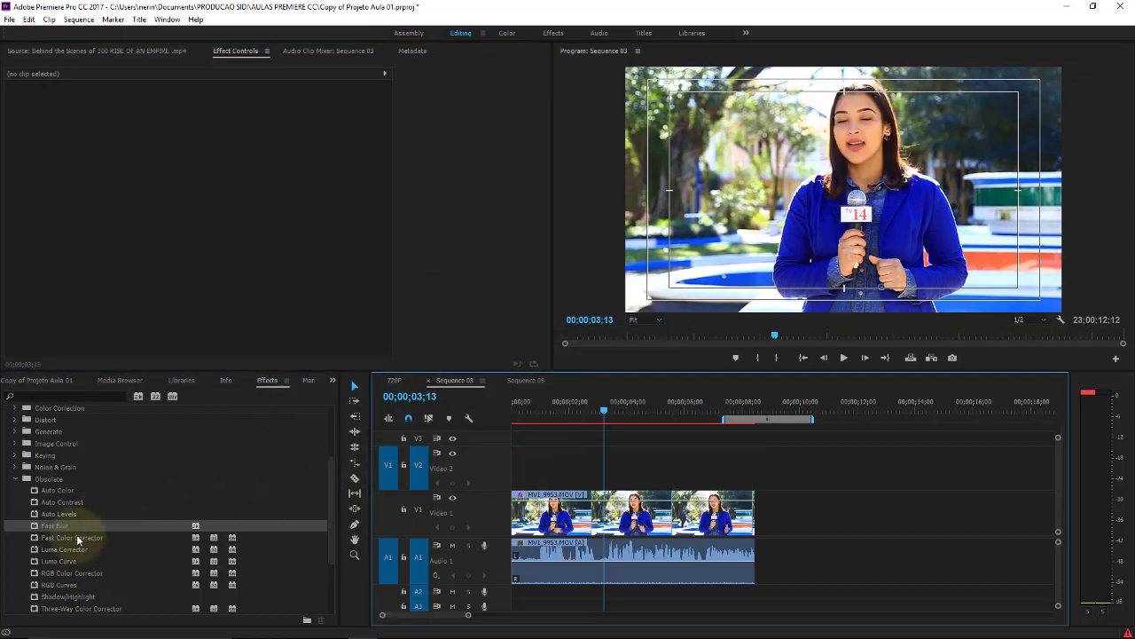
pyautogui.click(76, 538)
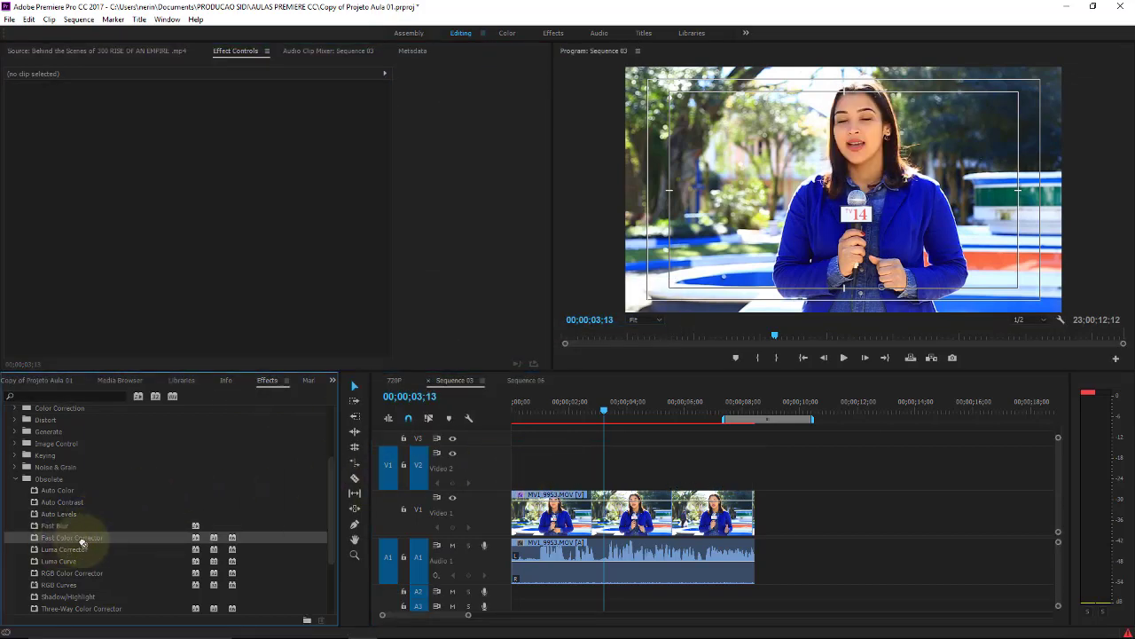
pyautogui.moveTo(95, 542); pyautogui.dragTo(569, 523)
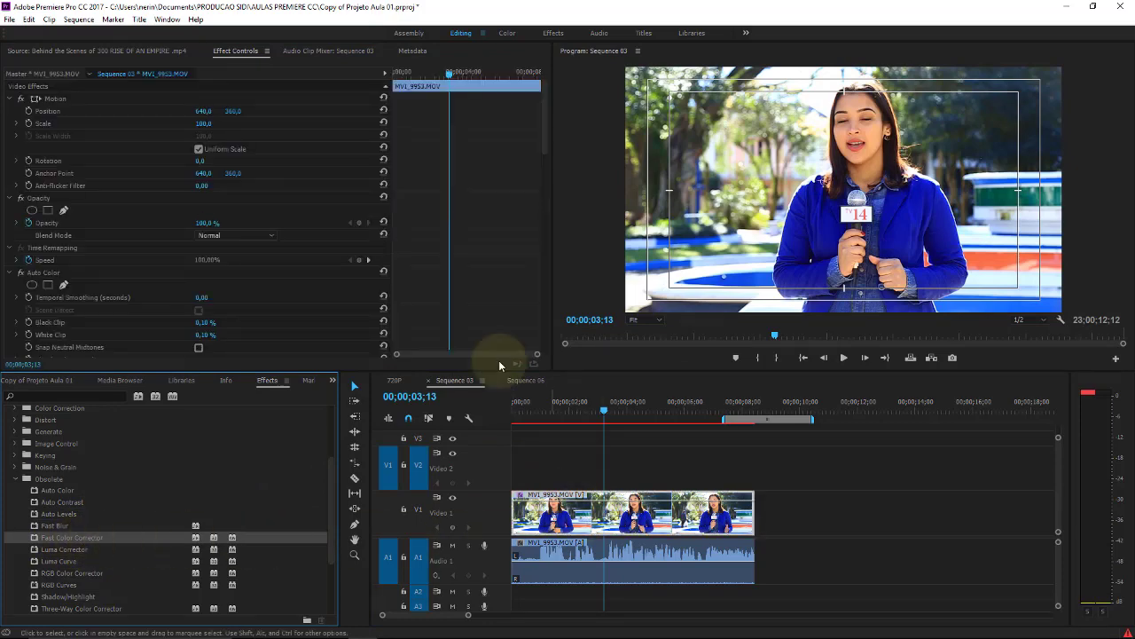
# Delete Auto Color and Fast Blur from the reporter clip and enlarge the upper panels.
pyautogui.moveTo(543, 144); pyautogui.dragTo(550, 176)
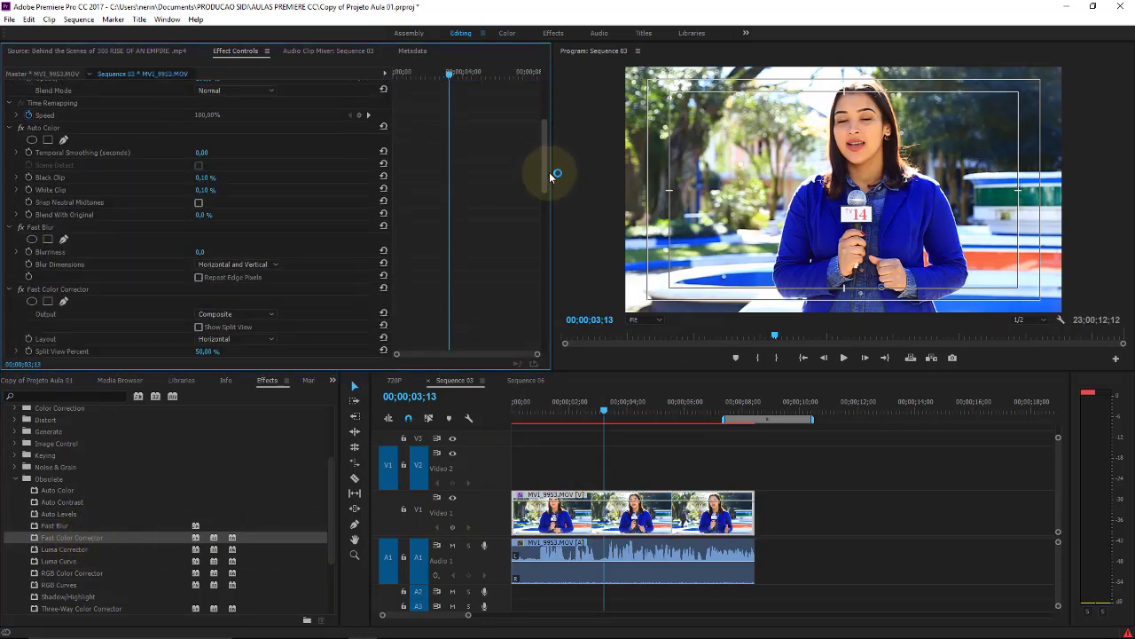
pyautogui.click(46, 129)
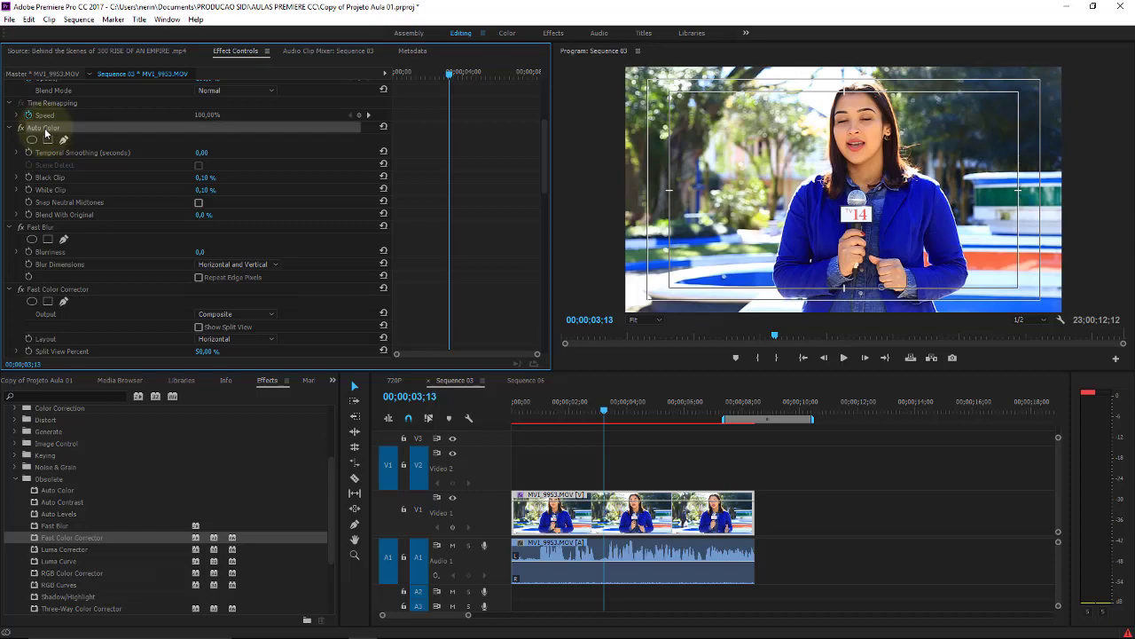
pyautogui.press('Delete')
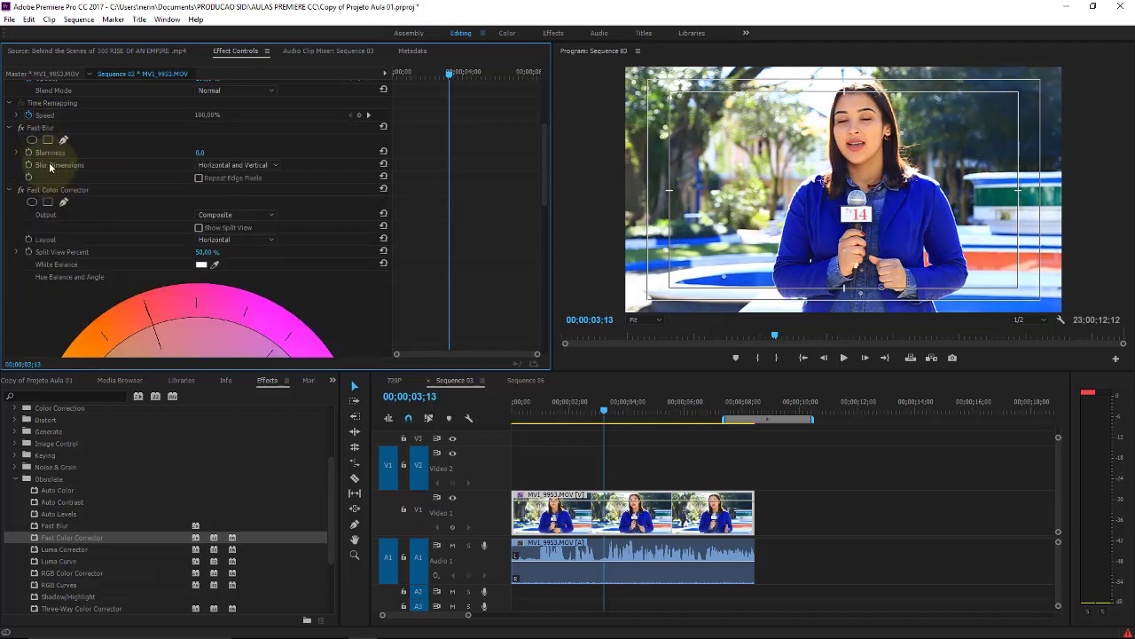
pyautogui.click(42, 129)
pyautogui.press('Delete')
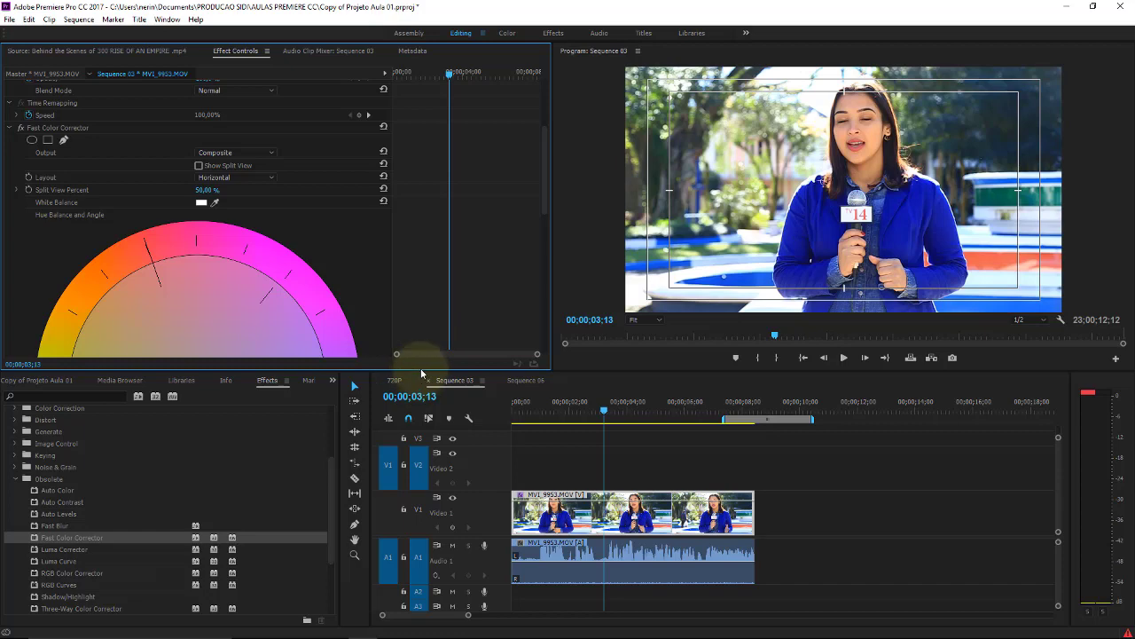
pyautogui.moveTo(421, 368); pyautogui.dragTo(421, 412)
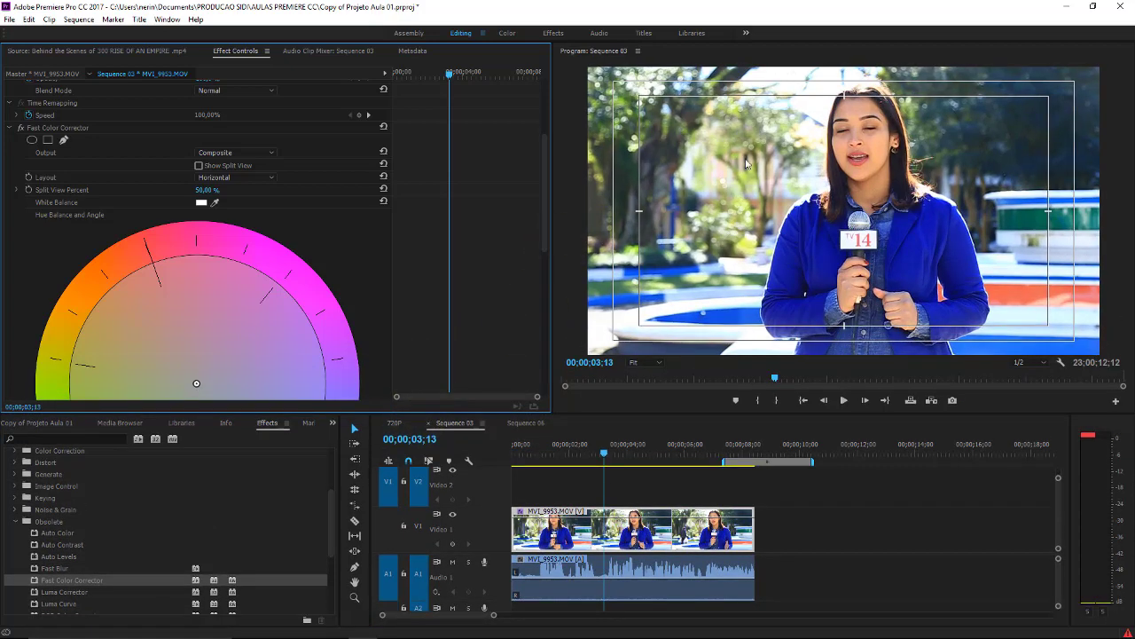
# Rotate the Fast Color Corrector hue angle to 82° and swing the balance wheel and gain to an orange-yellow tint.
pyautogui.moveTo(544, 166); pyautogui.dragTo(541, 258)
pyautogui.click(185, 314)
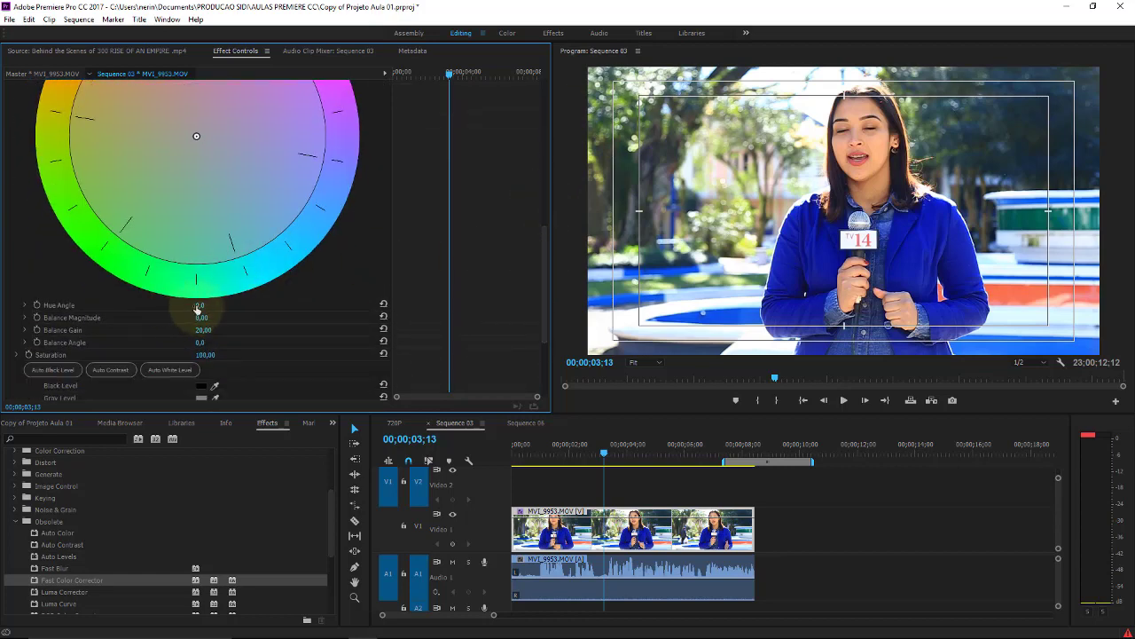
pyautogui.moveTo(197, 308); pyautogui.dragTo(253, 288)
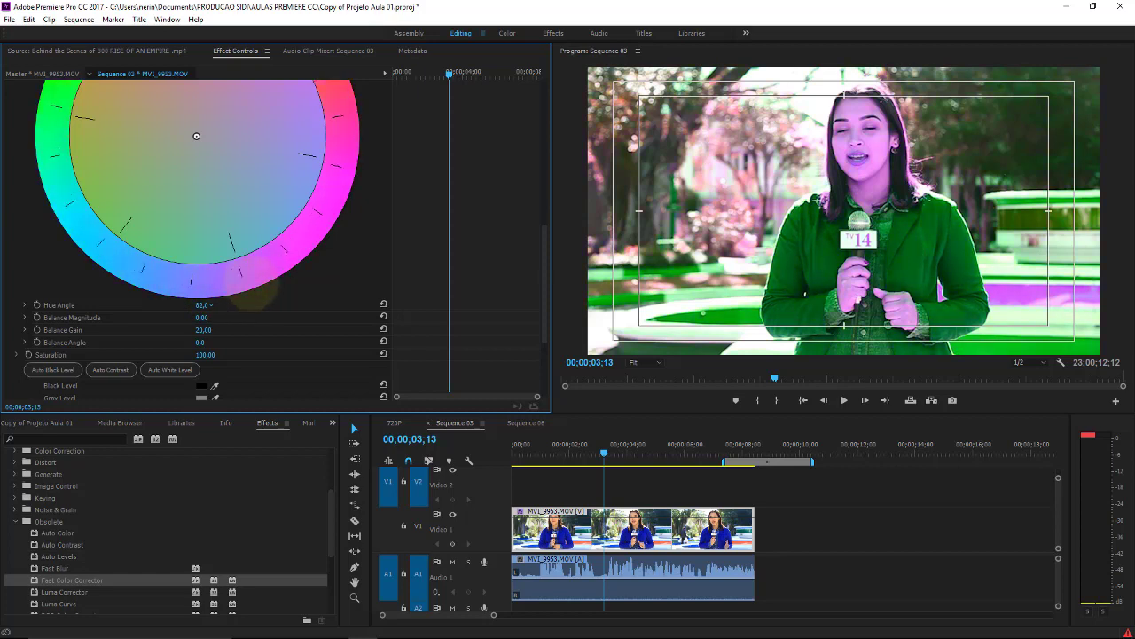
pyautogui.moveTo(194, 258); pyautogui.dragTo(214, 171)
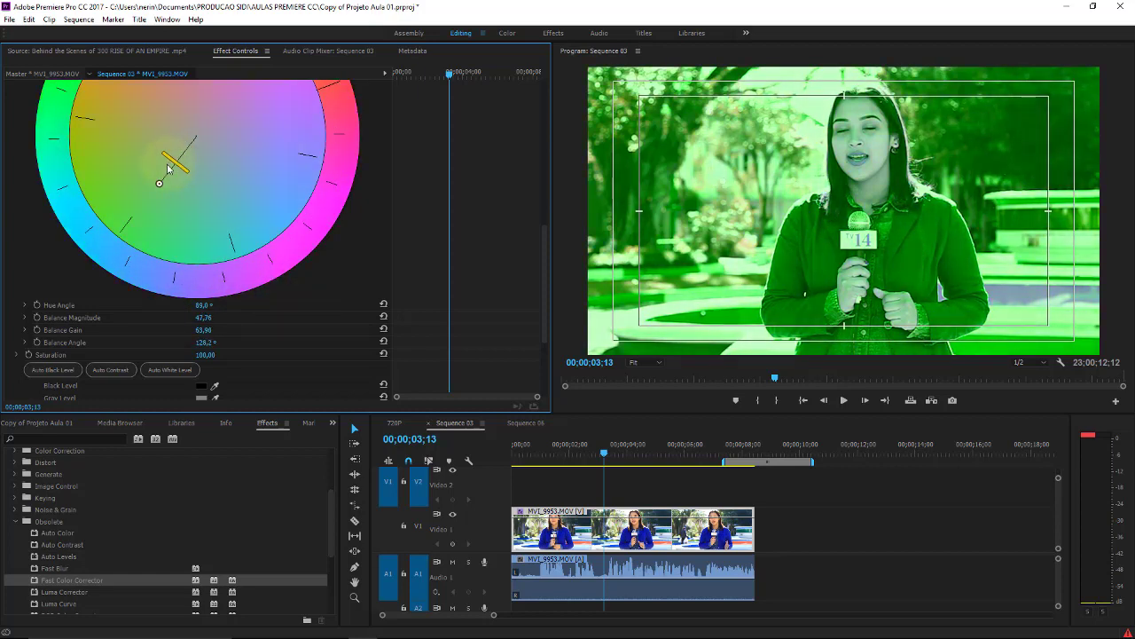
pyautogui.moveTo(186, 157); pyautogui.dragTo(108, 231)
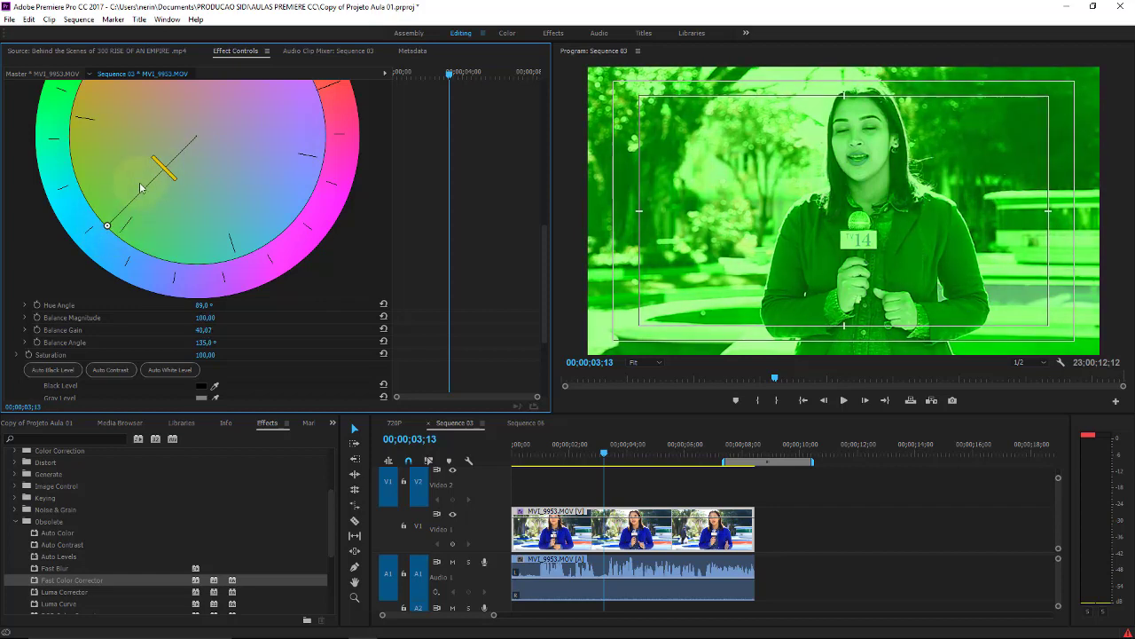
pyautogui.moveTo(140, 188); pyautogui.dragTo(193, 153)
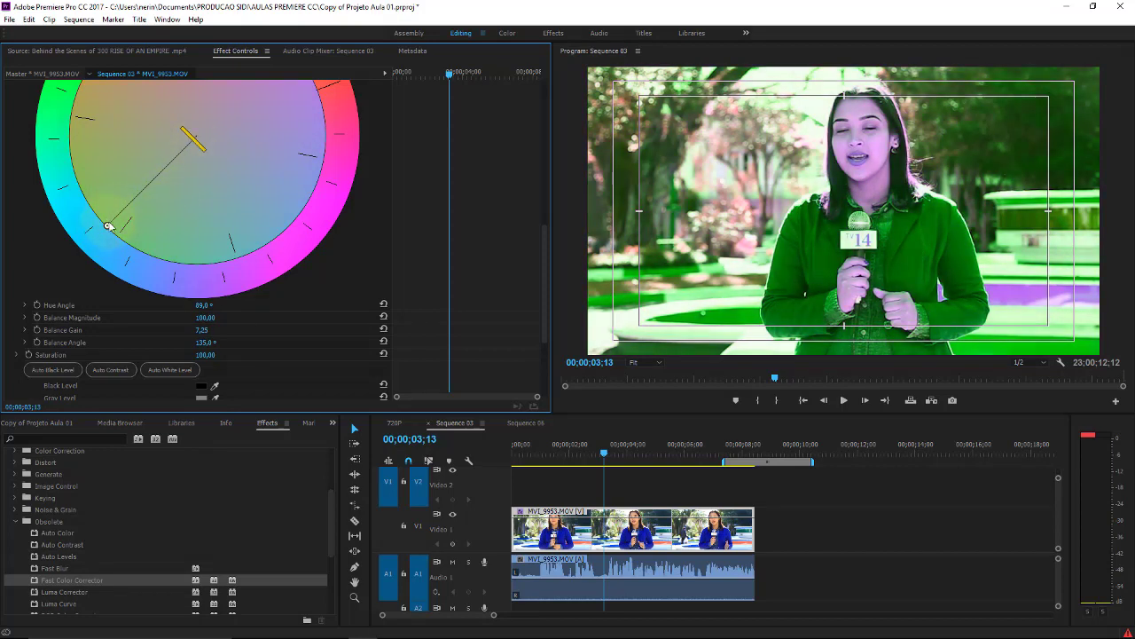
pyautogui.moveTo(154, 248); pyautogui.dragTo(385, 114)
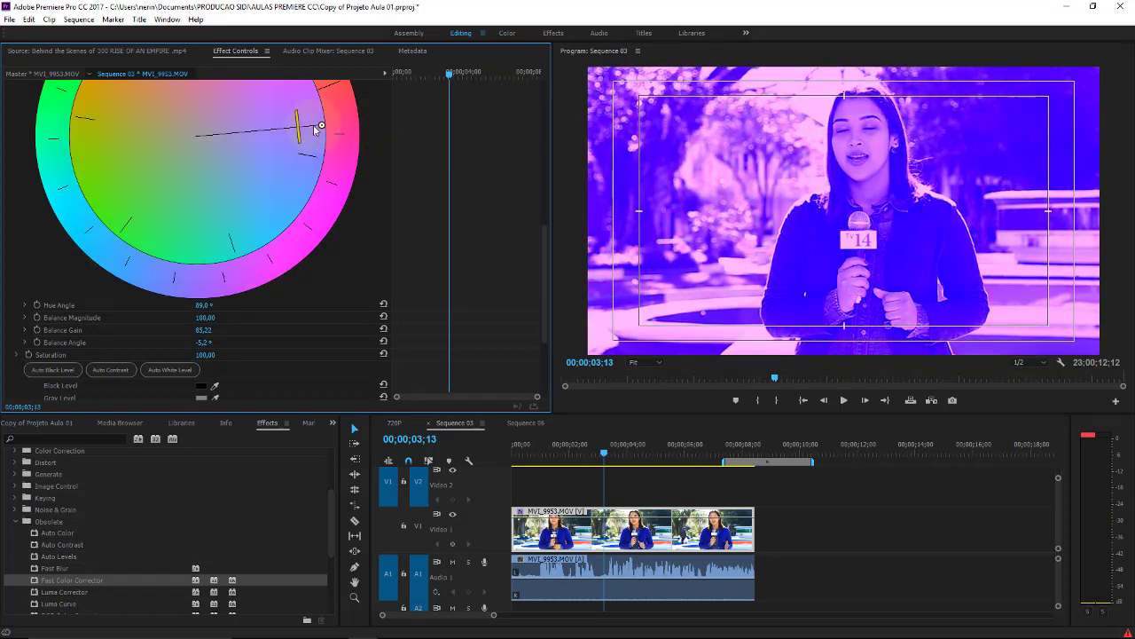
pyautogui.moveTo(219, 138); pyautogui.dragTo(228, 127)
pyautogui.moveTo(322, 124); pyautogui.dragTo(298, 84)
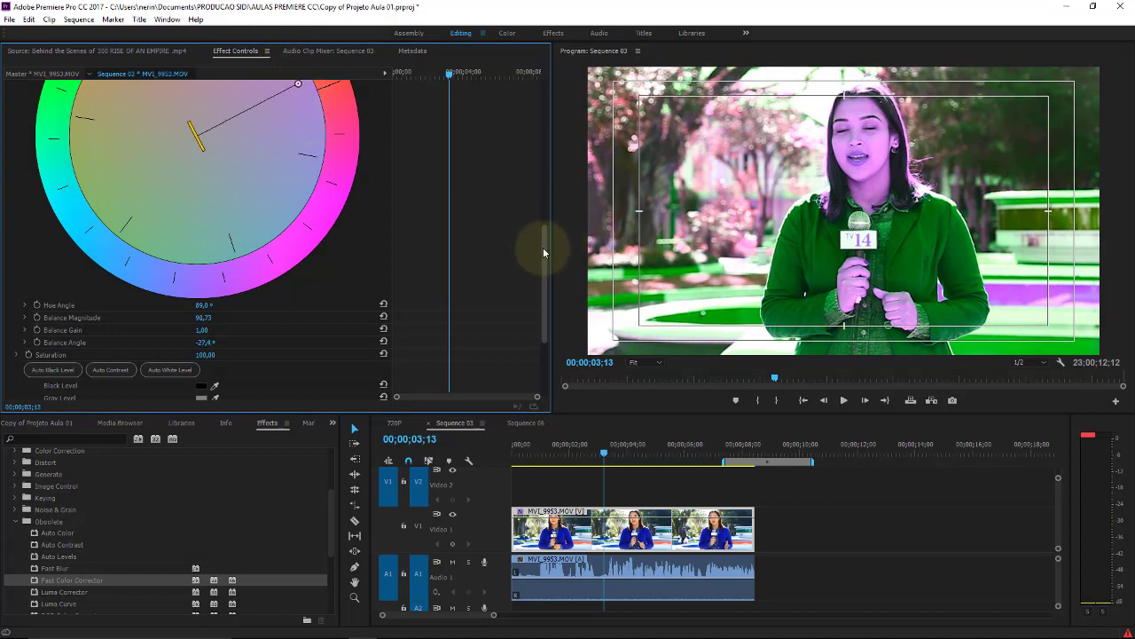
pyautogui.moveTo(543, 247); pyautogui.dragTo(546, 163)
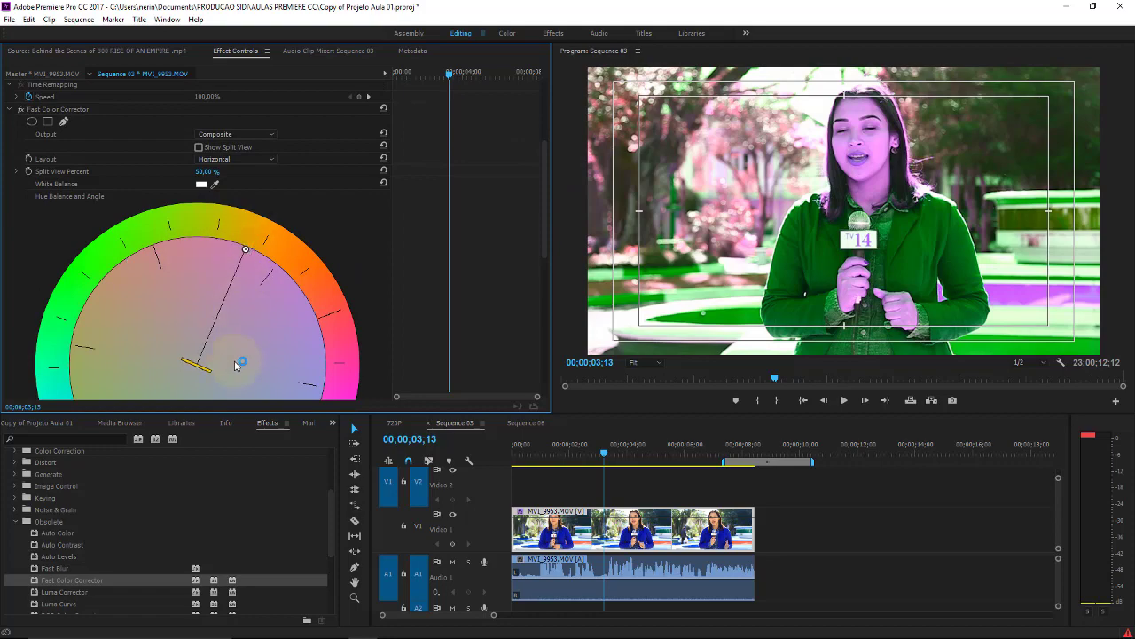
pyautogui.moveTo(208, 368); pyautogui.dragTo(237, 273)
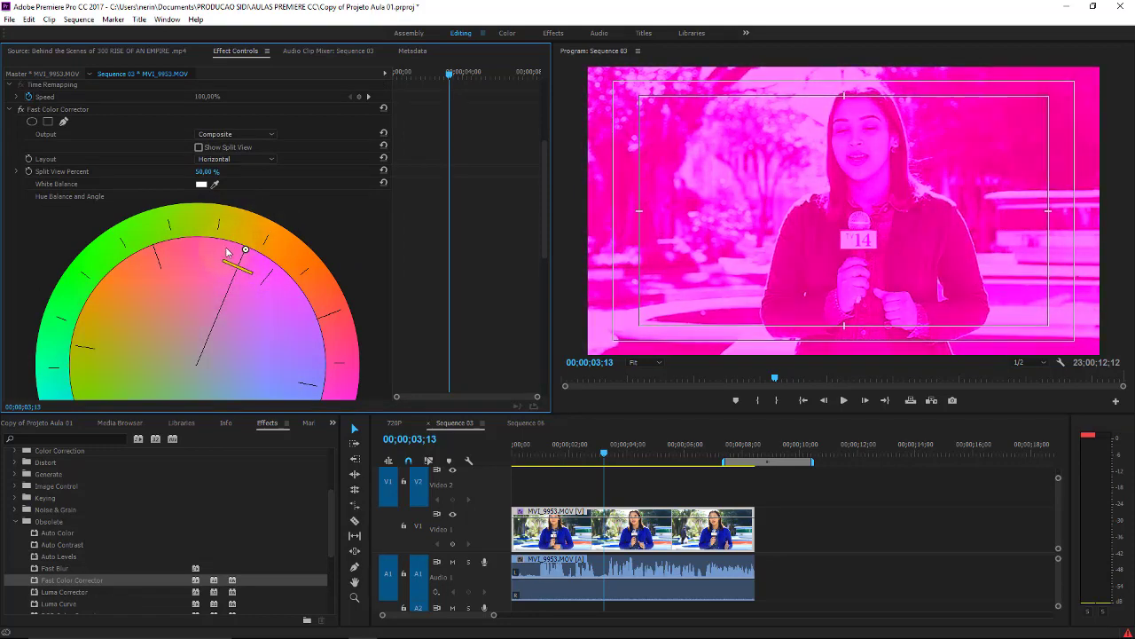
pyautogui.moveTo(247, 251)
pyautogui.mouseDown()
pyautogui.moveTo(126, 375)
pyautogui.moveTo(115, 306)
pyautogui.mouseUp()
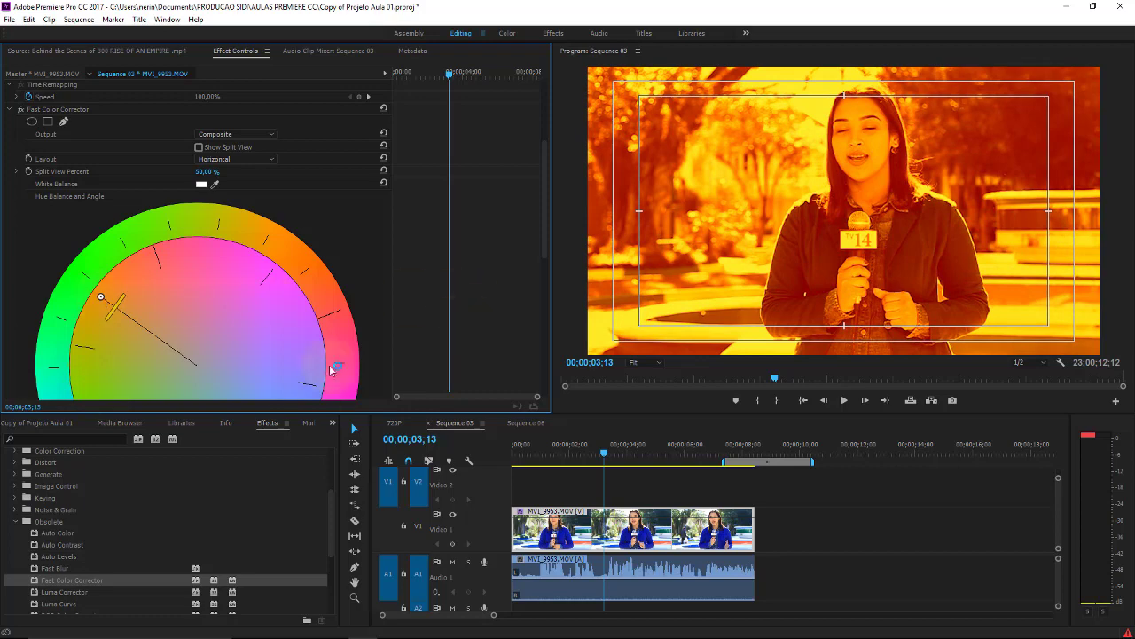
# Set hue angle 205°, balance gain 100, balance angle -26.4° and roughly double the saturation.
pyautogui.moveTo(543, 186); pyautogui.dragTo(536, 289)
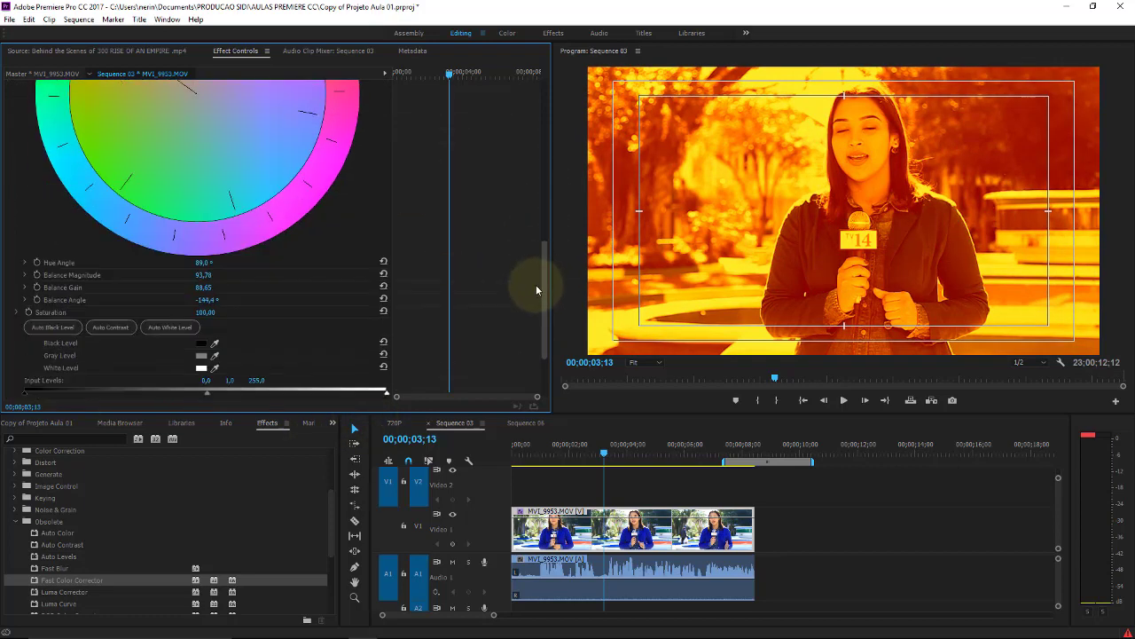
pyautogui.moveTo(205, 263)
pyautogui.mouseDown()
pyautogui.moveTo(203, 277)
pyautogui.moveTo(164, 275)
pyautogui.mouseUp()
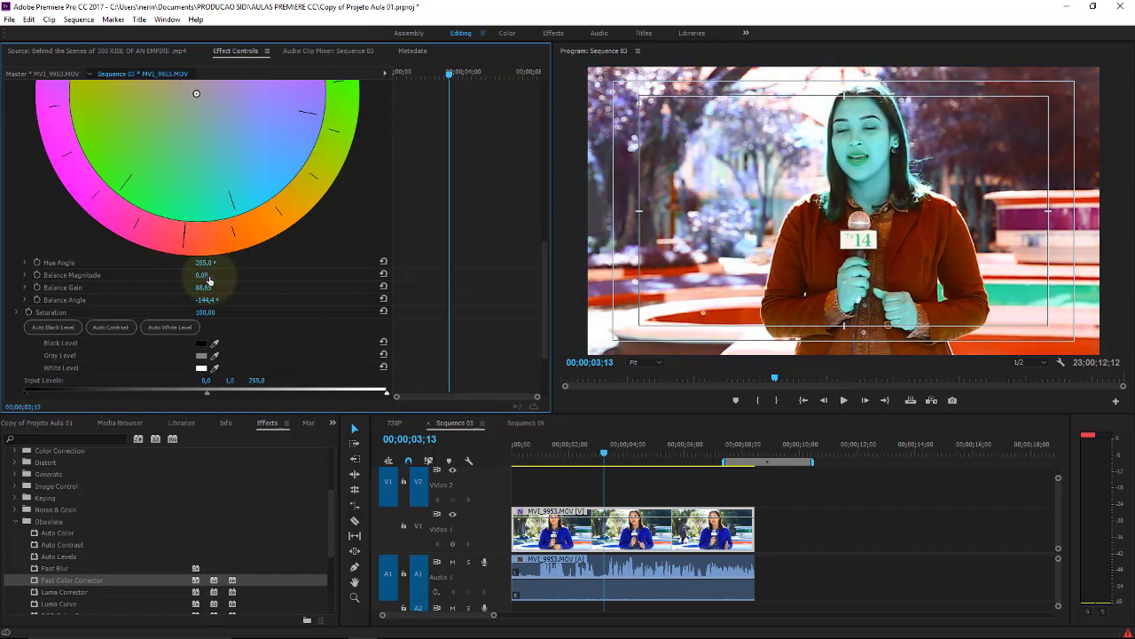
pyautogui.moveTo(203, 289); pyautogui.dragTo(204, 291)
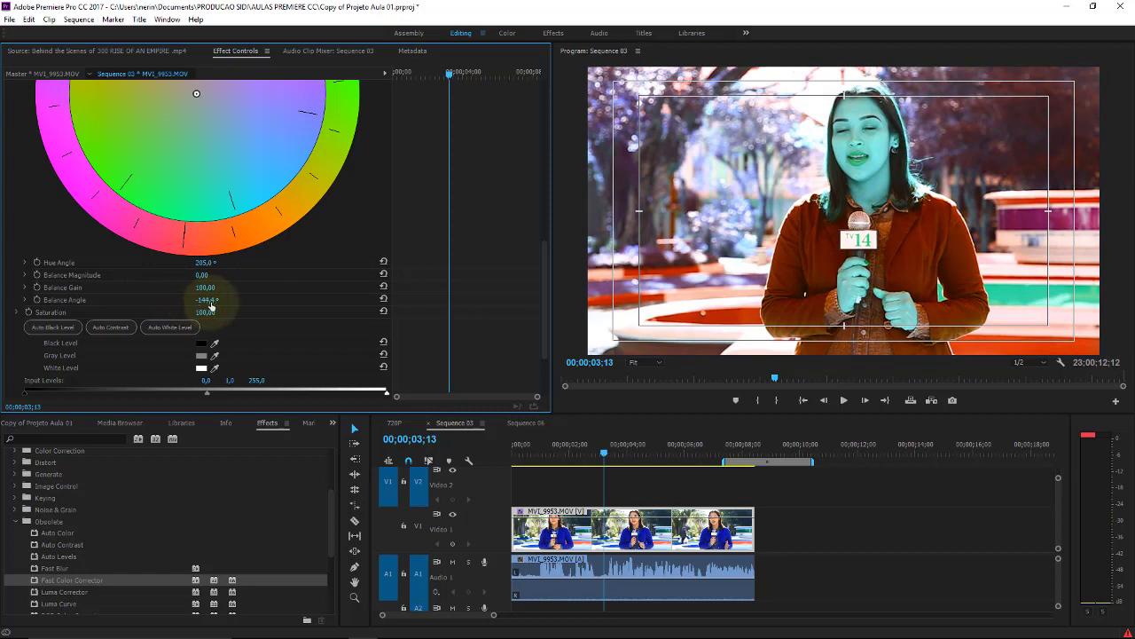
pyautogui.moveTo(205, 299); pyautogui.dragTo(280, 294)
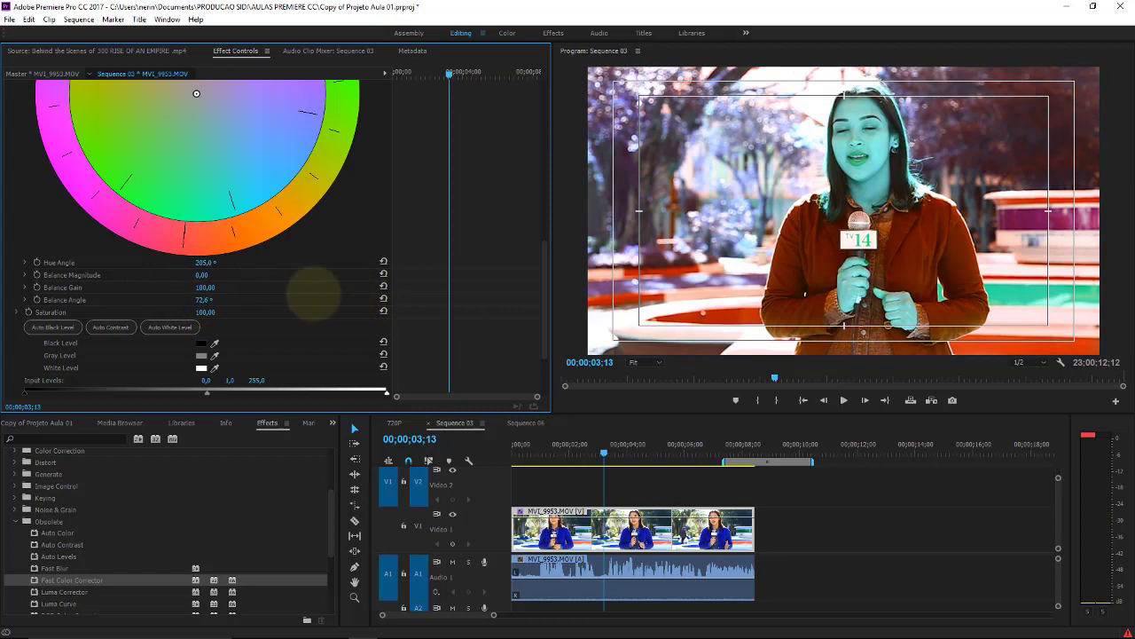
pyautogui.click(214, 308)
pyautogui.moveTo(210, 317); pyautogui.dragTo(299, 307)
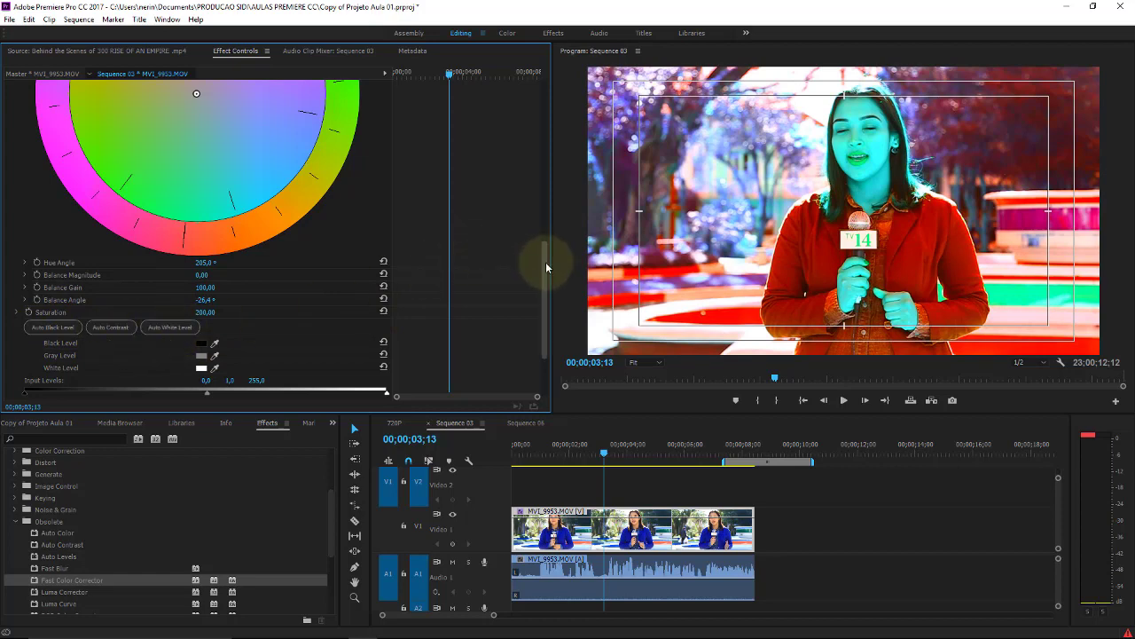
pyautogui.moveTo(545, 262); pyautogui.dragTo(539, 314)
pyautogui.moveTo(204, 330)
pyautogui.mouseDown()
pyautogui.moveTo(260, 332)
pyautogui.moveTo(193, 335)
pyautogui.moveTo(210, 391)
pyautogui.moveTo(188, 355)
pyautogui.moveTo(488, 353)
pyautogui.mouseUp()
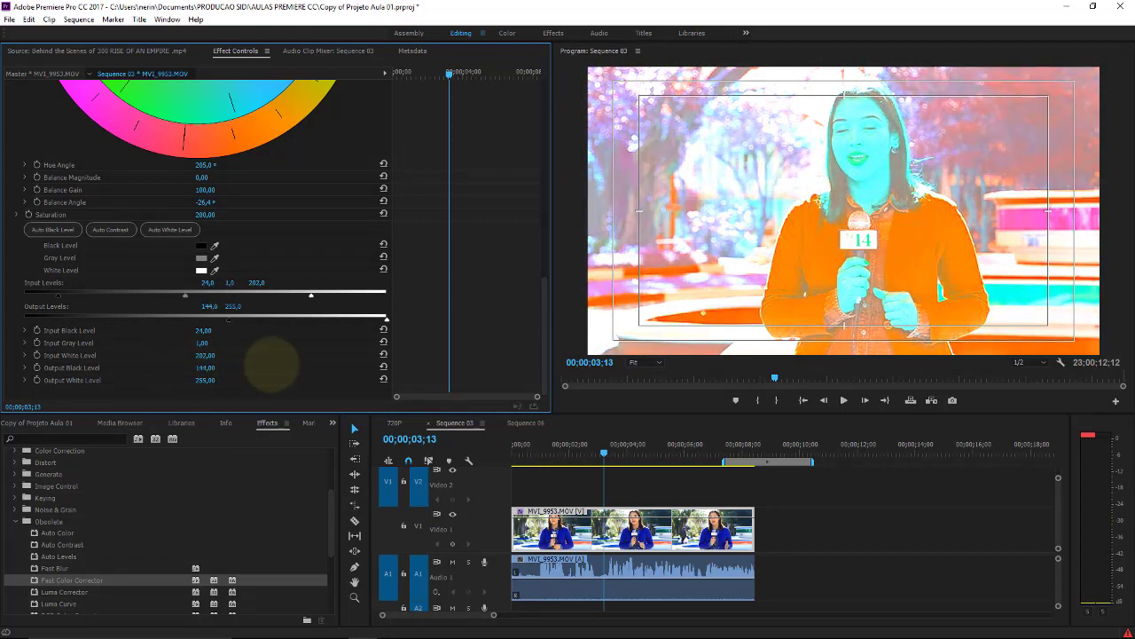
# Scroll to the top of Effect Controls and select the Fast Color Corrector effect.
pyautogui.scroll(5, 543, 318)
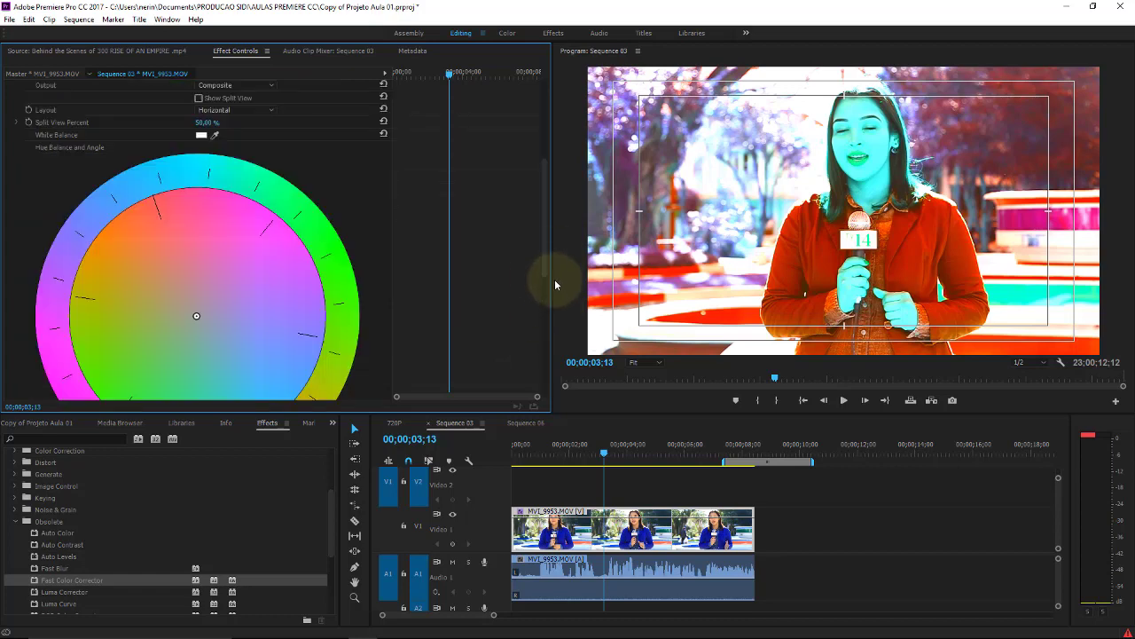
pyautogui.moveTo(543, 264); pyautogui.dragTo(549, 170)
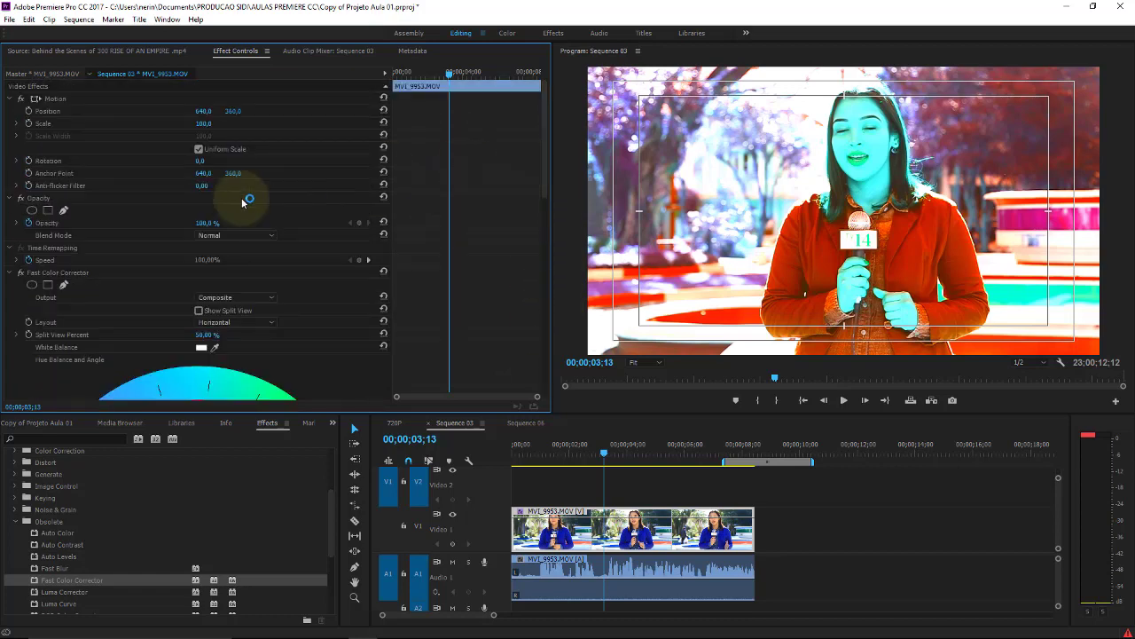
pyautogui.click(75, 276)
# Replace Fast Color Corrector with Luma Corrector, setting Brightness 19 and Contrast 52.
pyautogui.press('Delete')
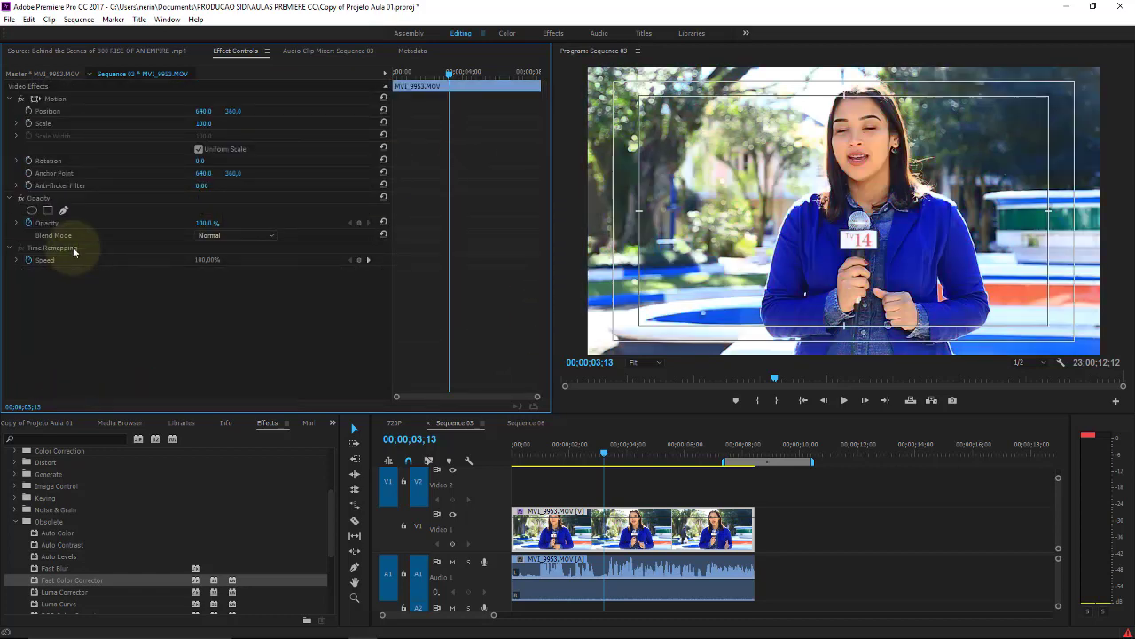
pyautogui.click(78, 592)
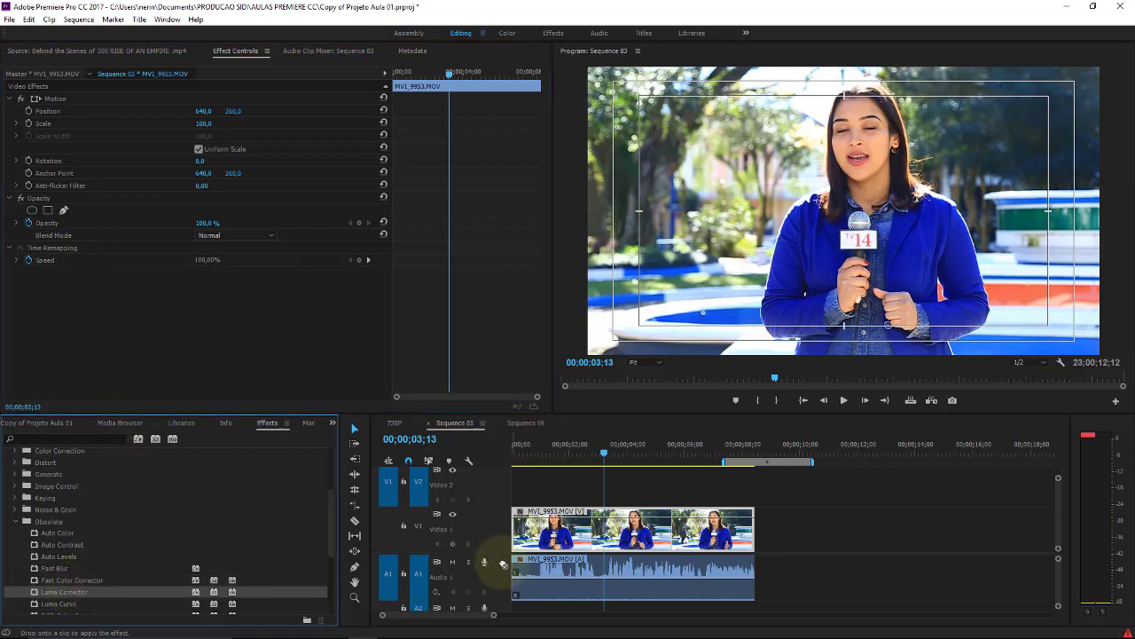
pyautogui.moveTo(77, 593); pyautogui.dragTo(523, 532)
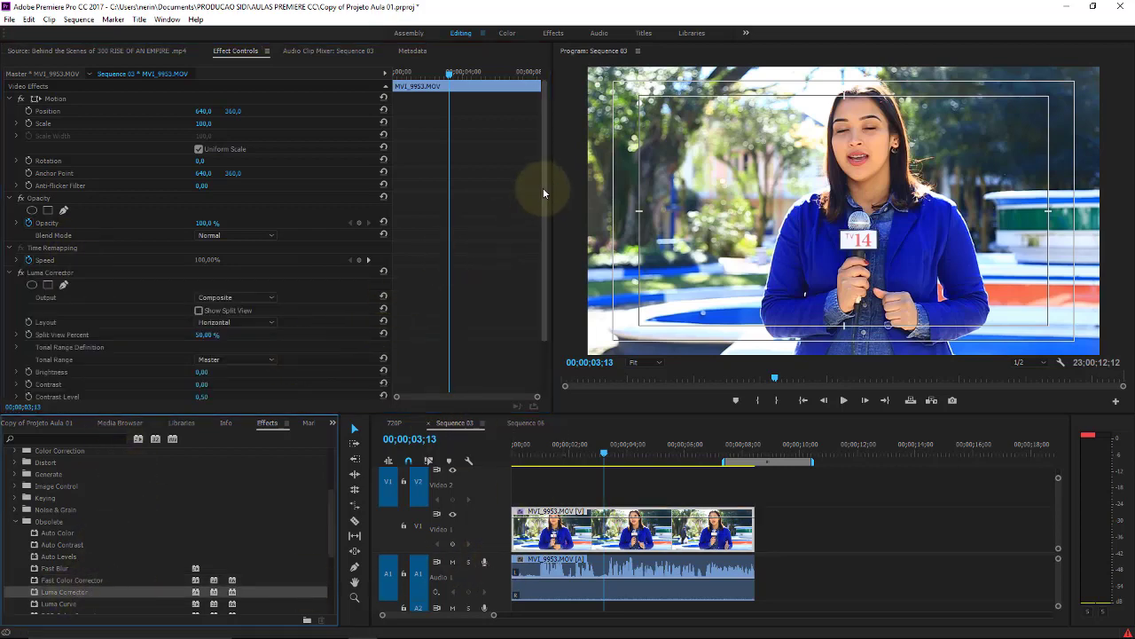
pyautogui.moveTo(543, 187); pyautogui.dragTo(547, 238)
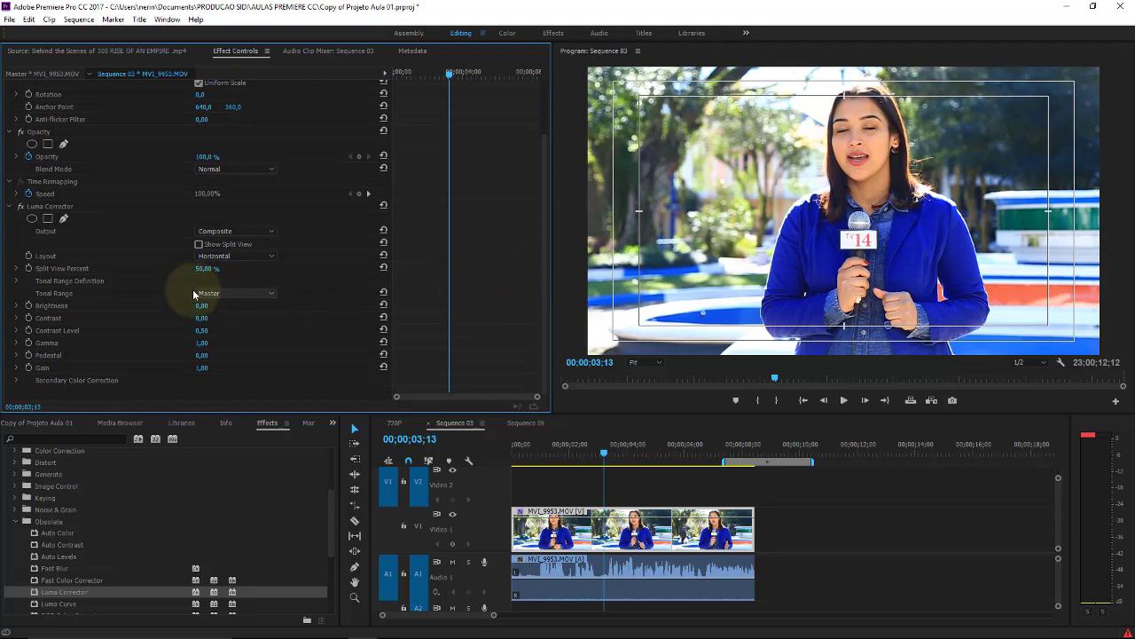
pyautogui.moveTo(202, 306)
pyautogui.mouseDown()
pyautogui.moveTo(241, 317)
pyautogui.moveTo(215, 329)
pyautogui.mouseUp()
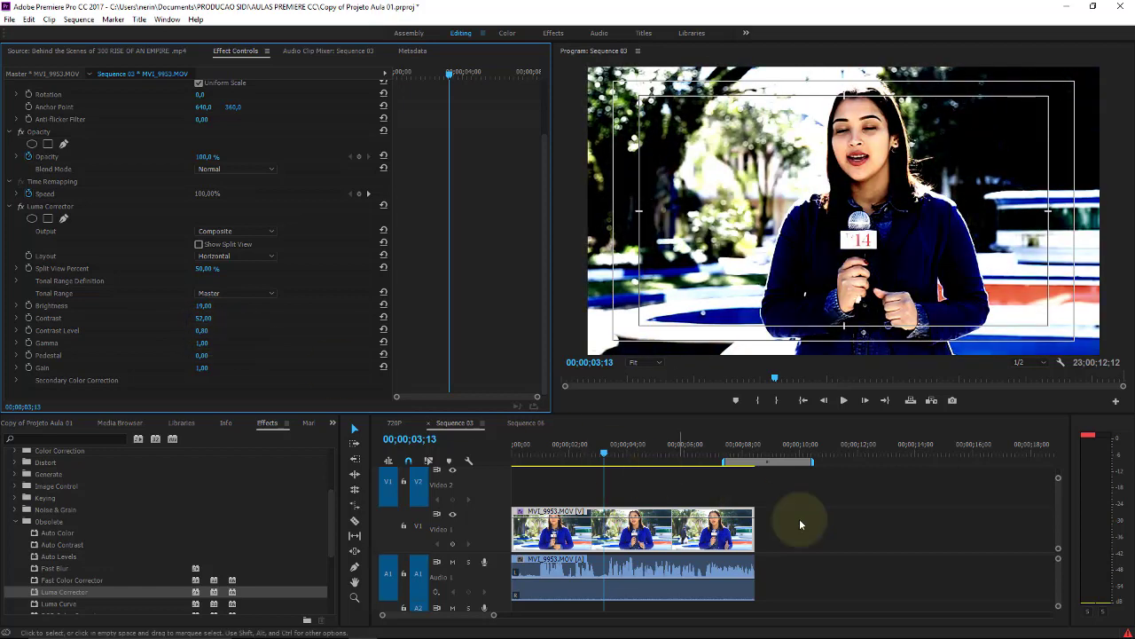
pyautogui.moveTo(603, 450); pyautogui.dragTo(652, 444)
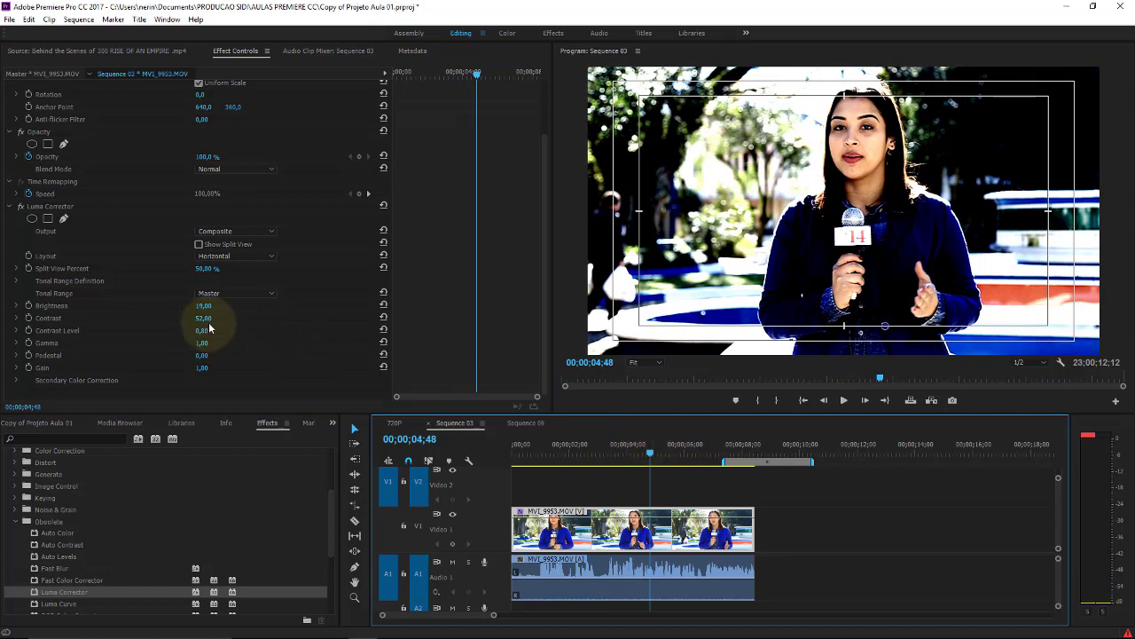
# Apply Luma Curve to the reporter clip and select the Luma Corrector effect.
pyautogui.click(83, 604)
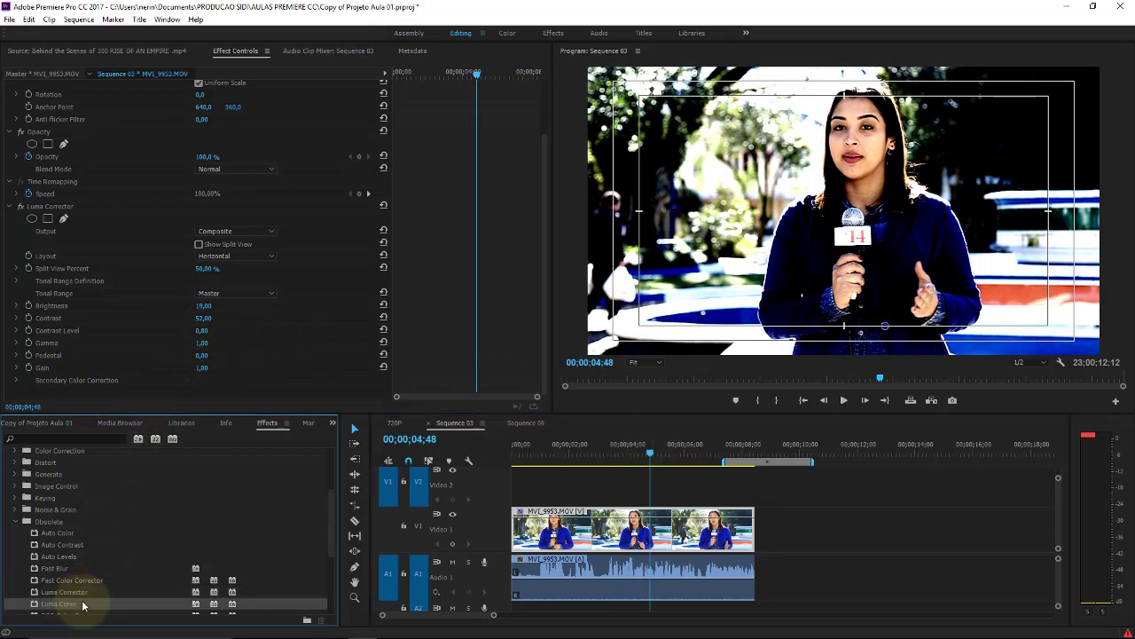
pyautogui.scroll(-2, 337, 507)
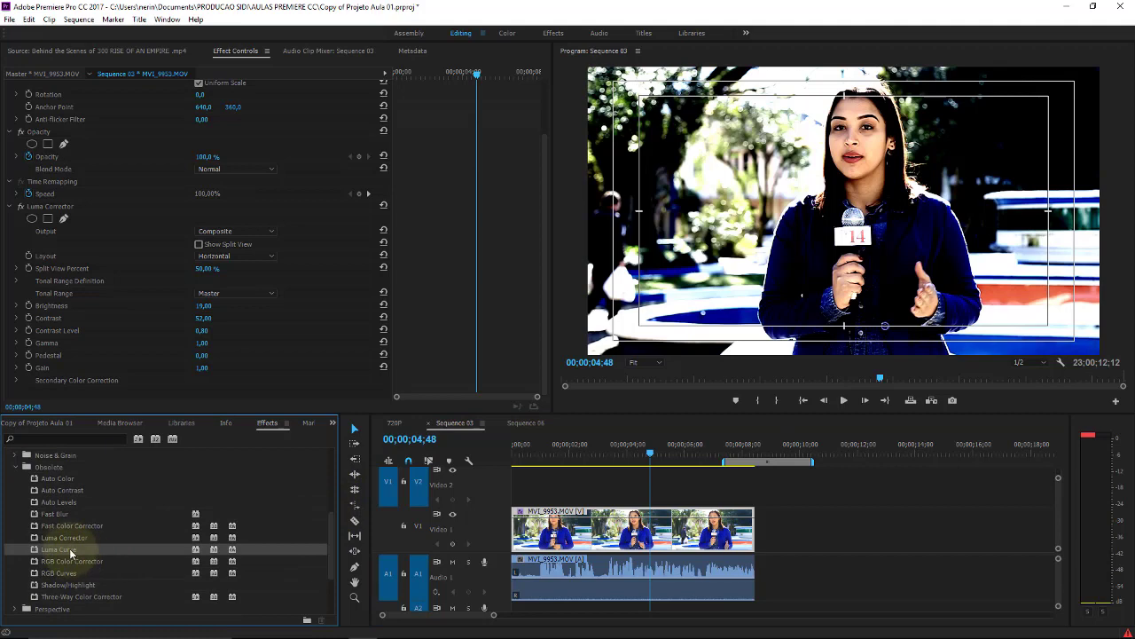
pyautogui.moveTo(71, 553); pyautogui.dragTo(557, 543)
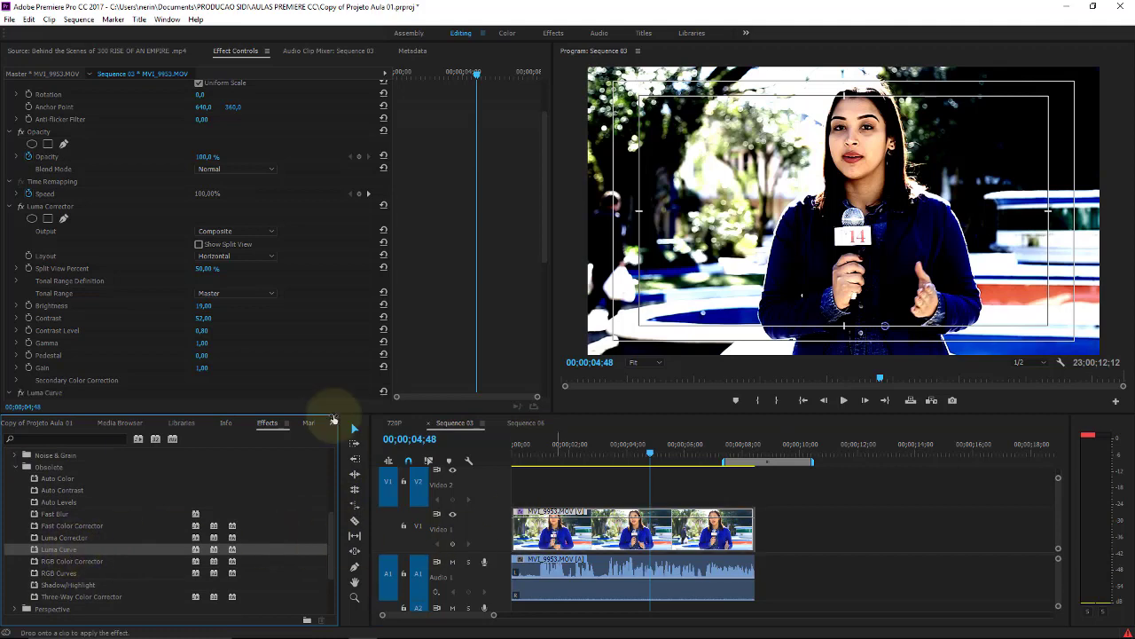
pyautogui.click(61, 210)
# Delete Luma Corrector and preview Luma Curve output as Luma before returning it to Composite.
pyautogui.press('Delete')
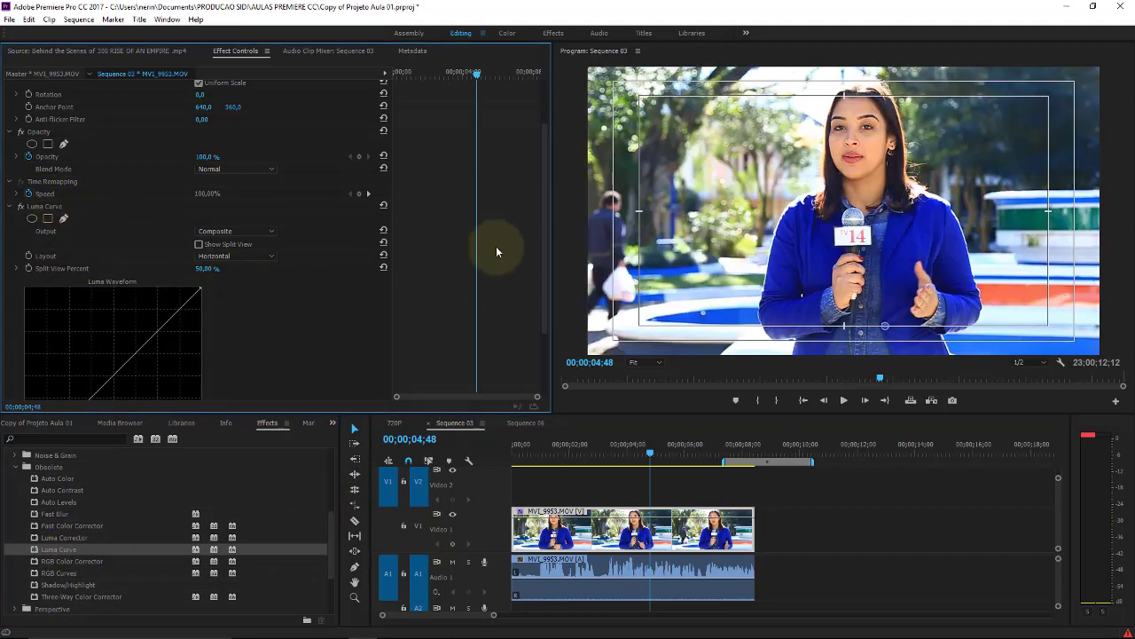
pyautogui.moveTo(545, 242); pyautogui.dragTo(547, 346)
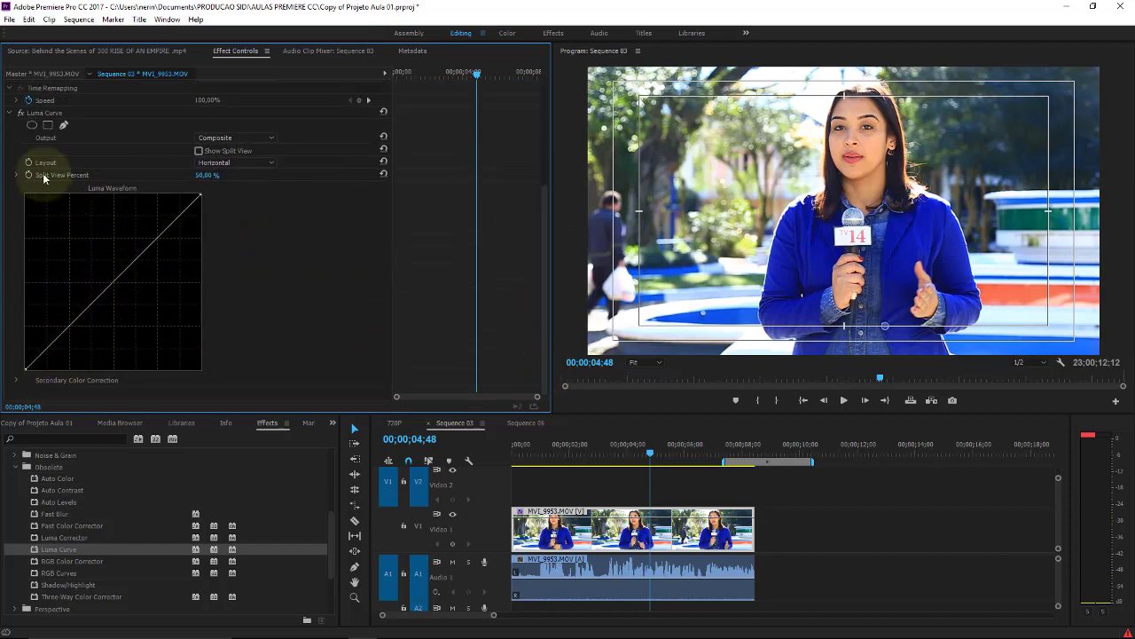
pyautogui.click(228, 139)
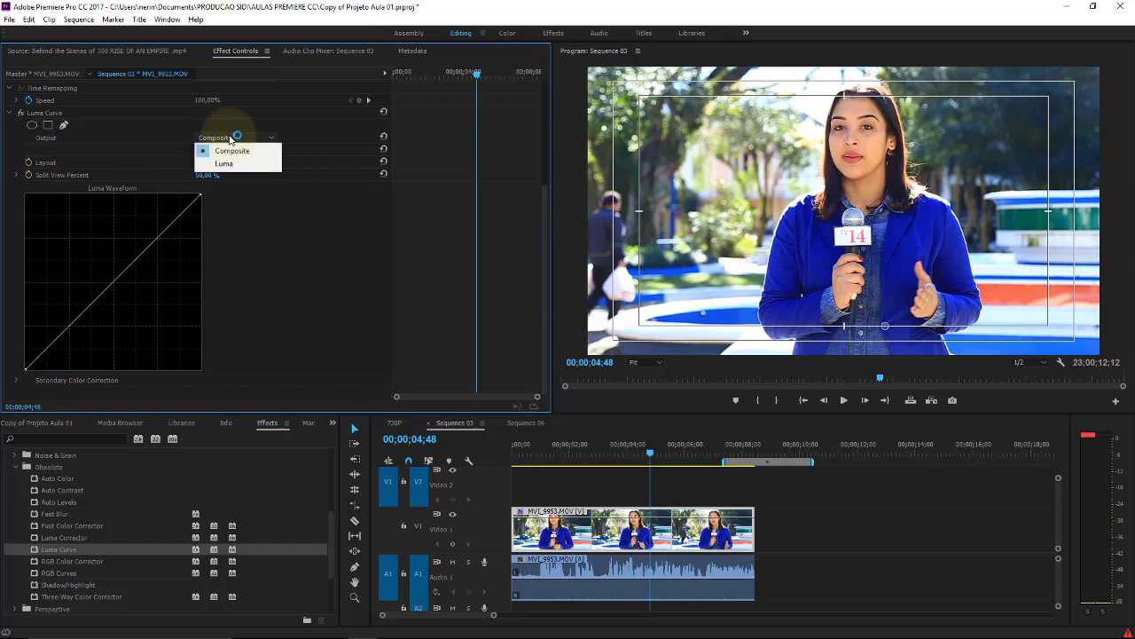
pyautogui.click(241, 164)
pyautogui.click(247, 139)
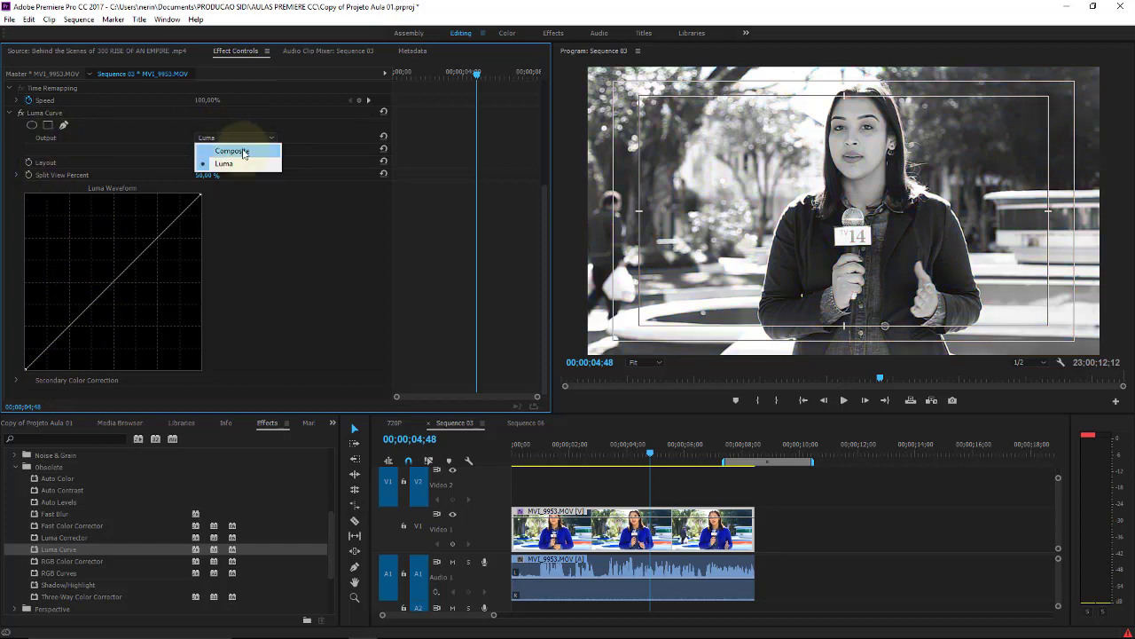
pyautogui.click(233, 151)
# Switch the split layout to Vertical and back to Horizontal, bend the Luma Curve, then select it.
pyautogui.click(260, 163)
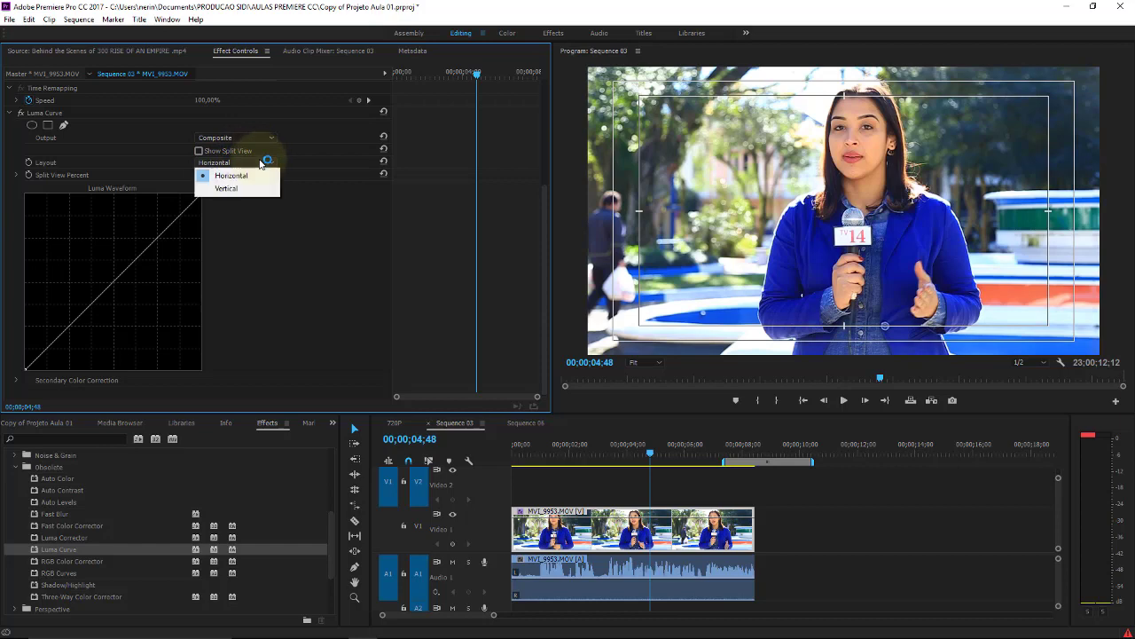
pyautogui.click(227, 188)
pyautogui.click(254, 162)
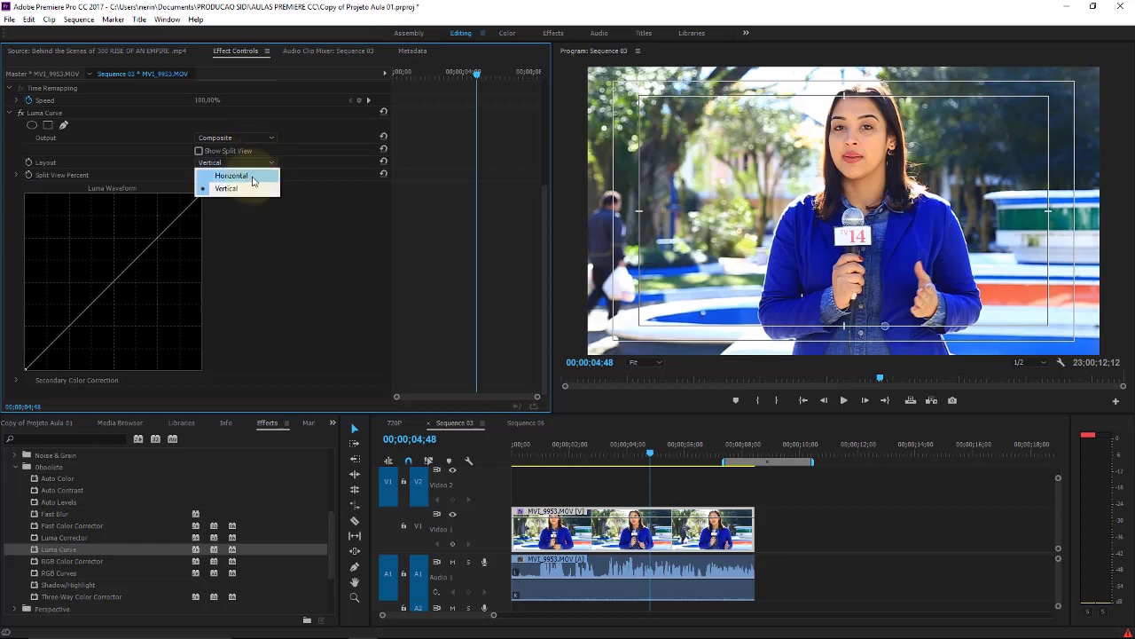
pyautogui.click(231, 175)
pyautogui.moveTo(131, 257)
pyautogui.mouseDown()
pyautogui.moveTo(83, 217)
pyautogui.moveTo(144, 304)
pyautogui.moveTo(153, 288)
pyautogui.mouseUp()
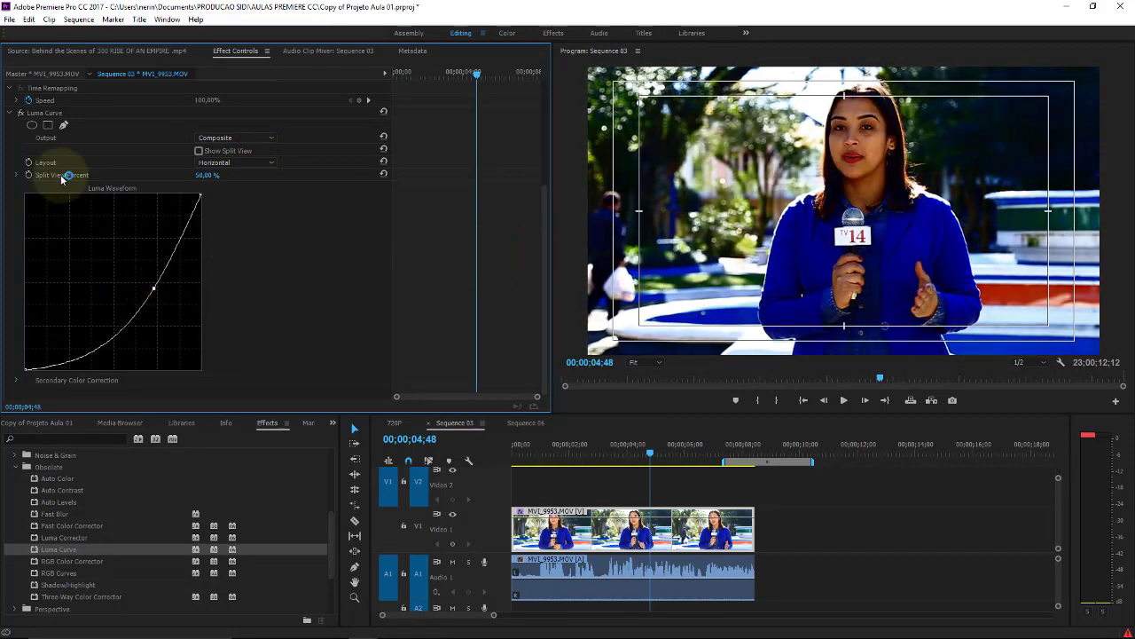
pyautogui.click(41, 114)
# Replace Luma Curve with RGB Color Corrector on the reporter clip.
pyautogui.press('Delete')
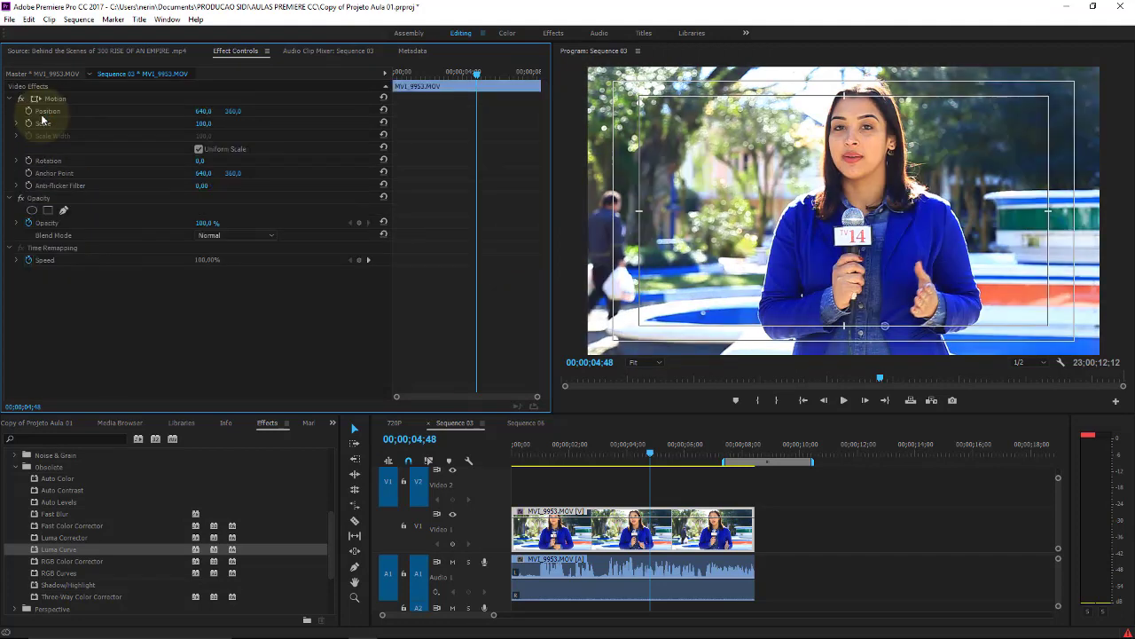
pyautogui.click(100, 559)
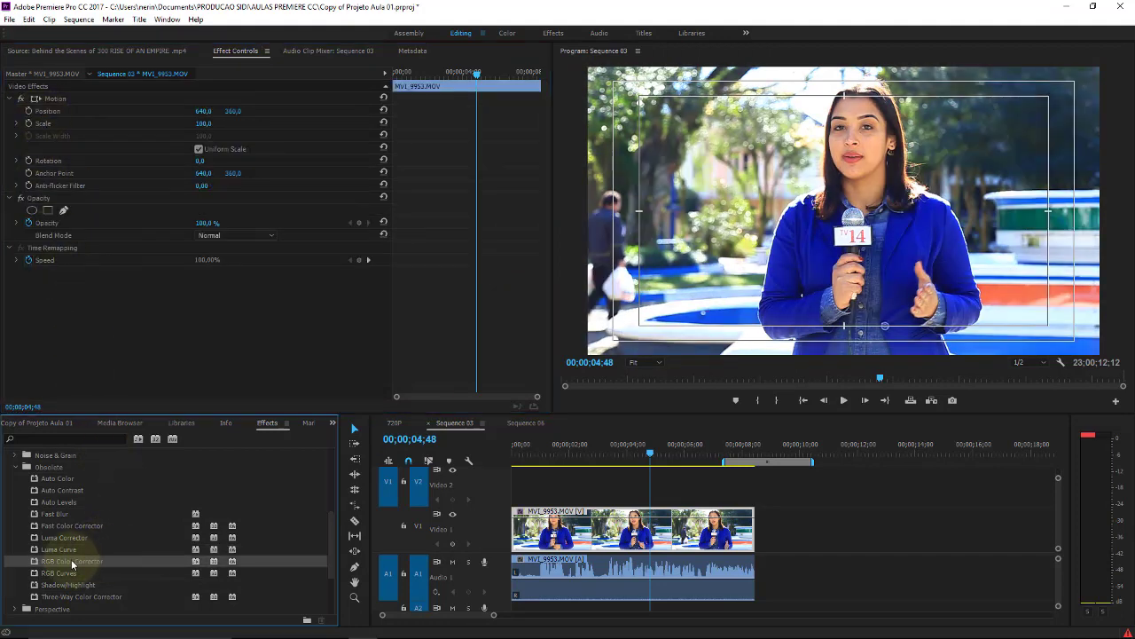
pyautogui.moveTo(73, 561); pyautogui.dragTo(581, 529)
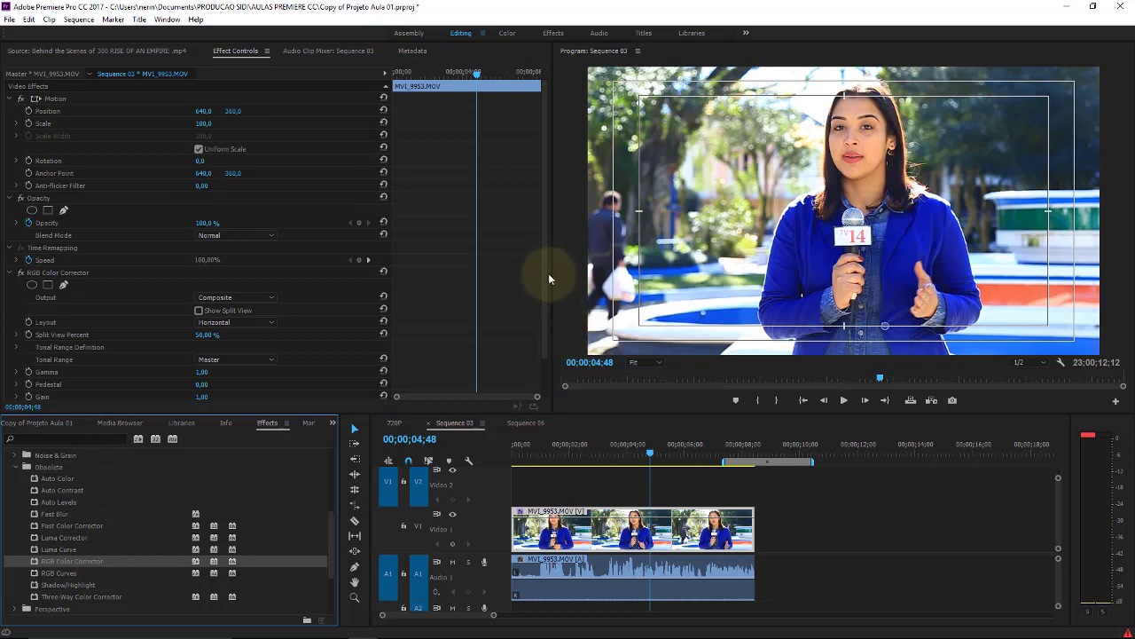
pyautogui.scroll(-2, 546, 274)
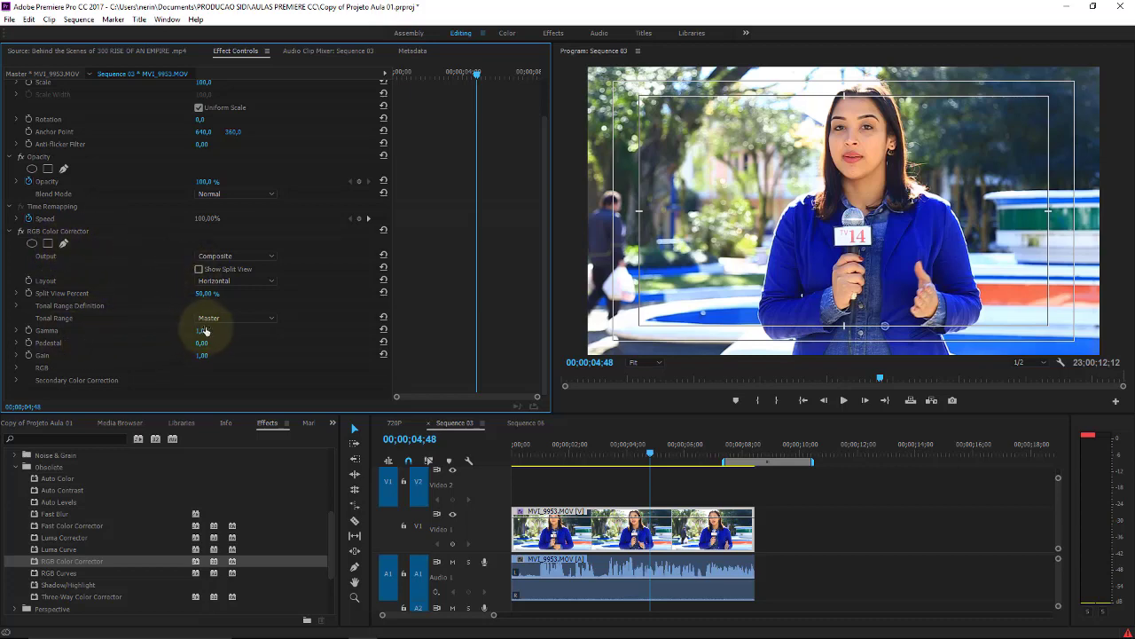
# Wash out the image via Gamma and Pedestal, then swap RGB Color Corrector for RGB Curves.
pyautogui.moveTo(204, 330)
pyautogui.mouseDown()
pyautogui.moveTo(244, 342)
pyautogui.moveTo(184, 355)
pyautogui.mouseUp()
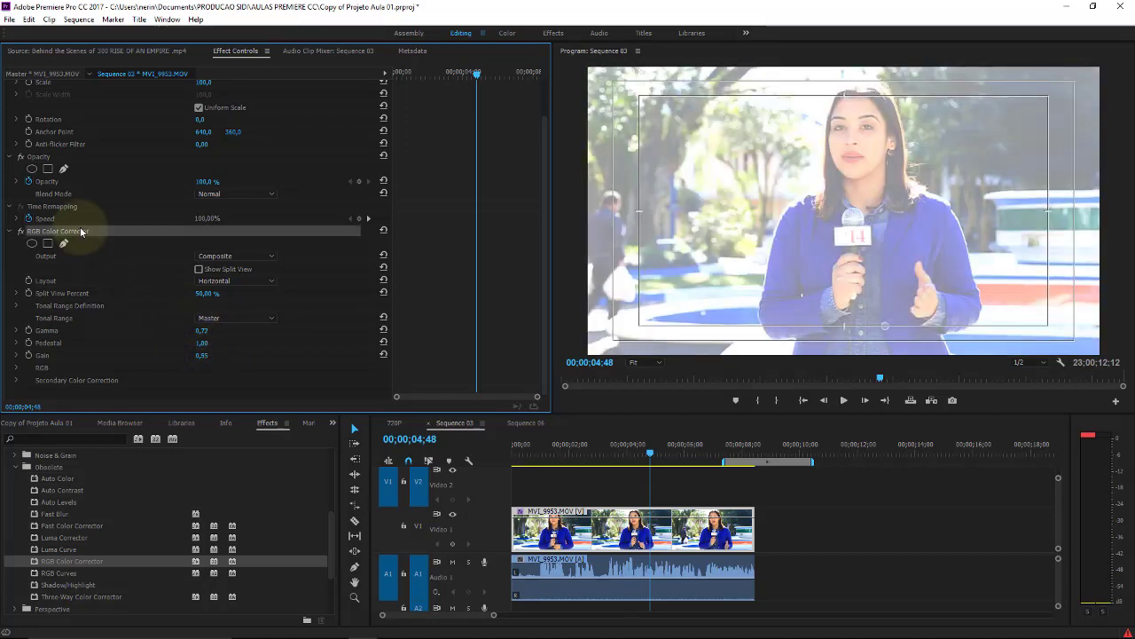
pyautogui.press('Delete')
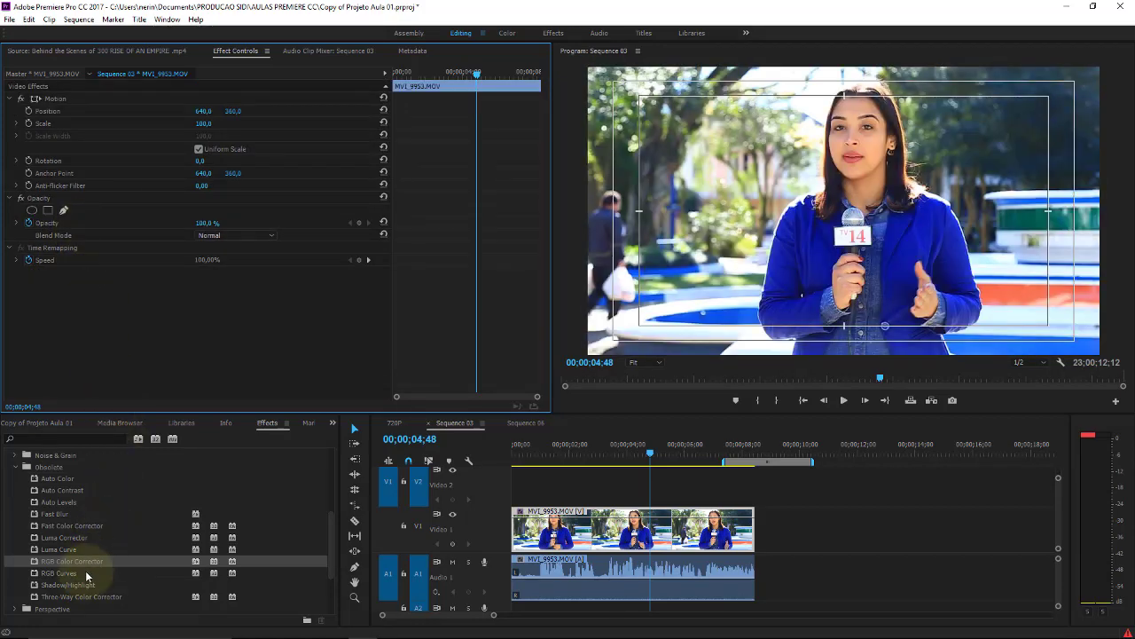
pyautogui.moveTo(86, 577); pyautogui.dragTo(541, 532)
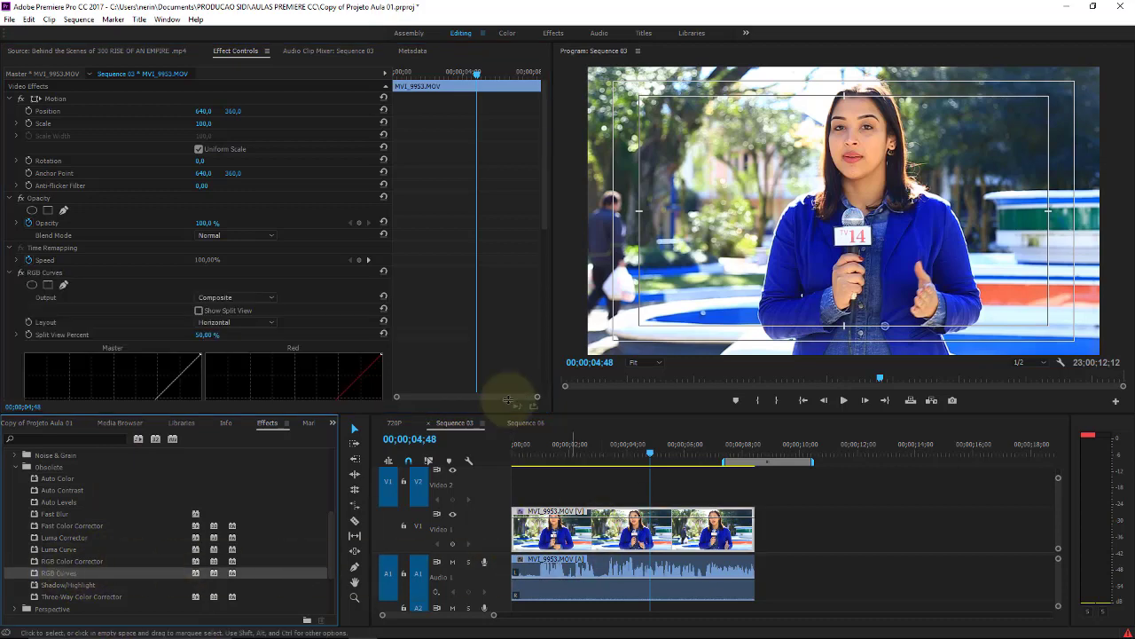
# Warm the Red curve, bow the Green curve downward, flatten Red again and test the Master curve.
pyautogui.moveTo(544, 229)
pyautogui.mouseDown()
pyautogui.moveTo(536, 324)
pyautogui.moveTo(535, 302)
pyautogui.mouseUp()
pyautogui.moveTo(302, 232)
pyautogui.mouseDown()
pyautogui.moveTo(272, 198)
pyautogui.moveTo(285, 189)
pyautogui.moveTo(325, 239)
pyautogui.moveTo(291, 172)
pyautogui.moveTo(343, 229)
pyautogui.mouseUp()
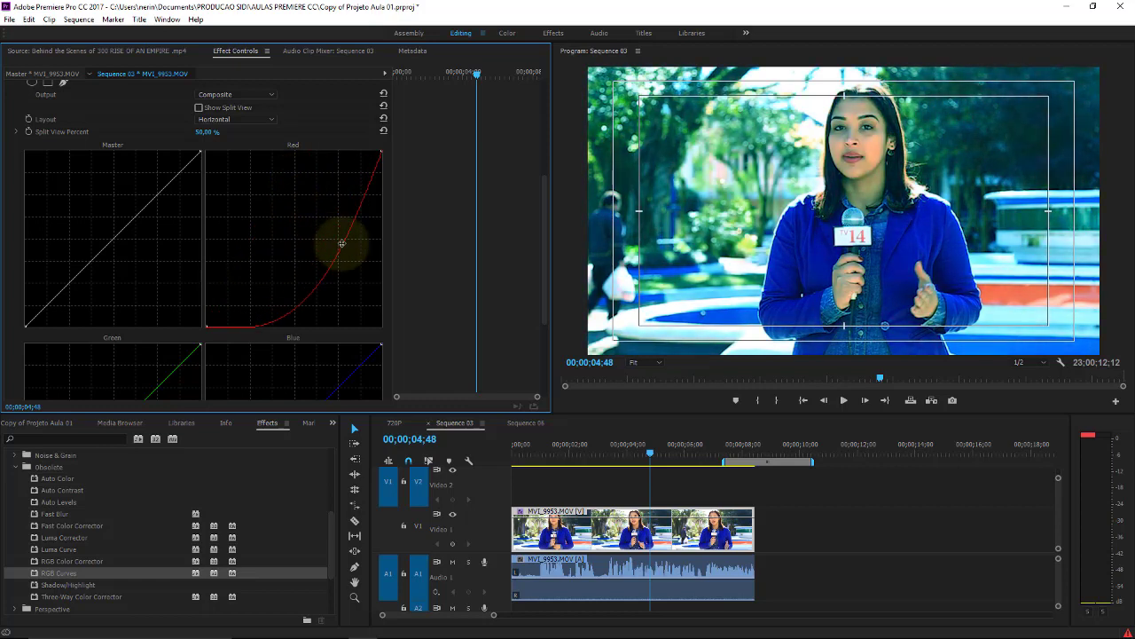
pyautogui.moveTo(545, 232); pyautogui.dragTo(544, 272)
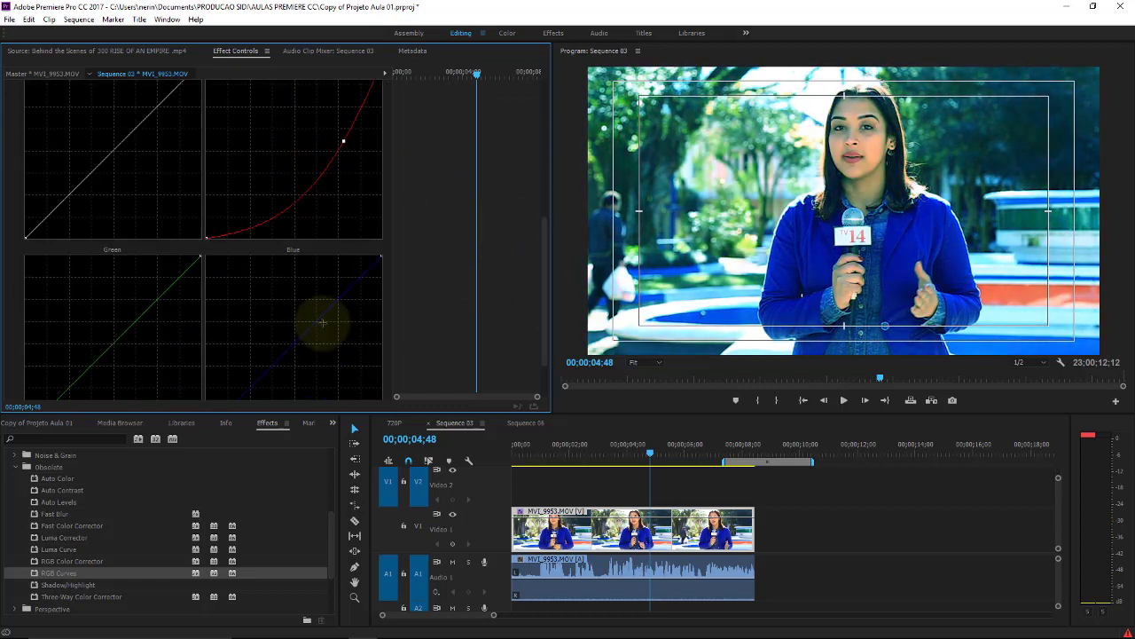
pyautogui.moveTo(322, 311)
pyautogui.mouseDown()
pyautogui.moveTo(294, 305)
pyautogui.moveTo(337, 315)
pyautogui.mouseUp()
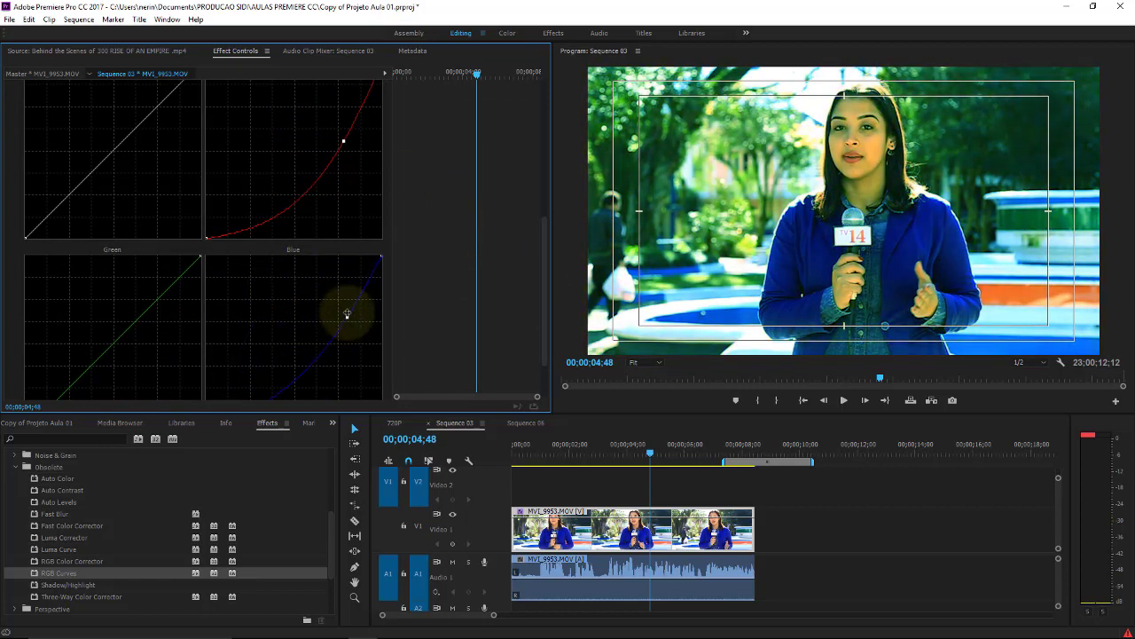
pyautogui.moveTo(140, 307)
pyautogui.mouseDown()
pyautogui.moveTo(132, 350)
pyautogui.moveTo(142, 345)
pyautogui.mouseUp()
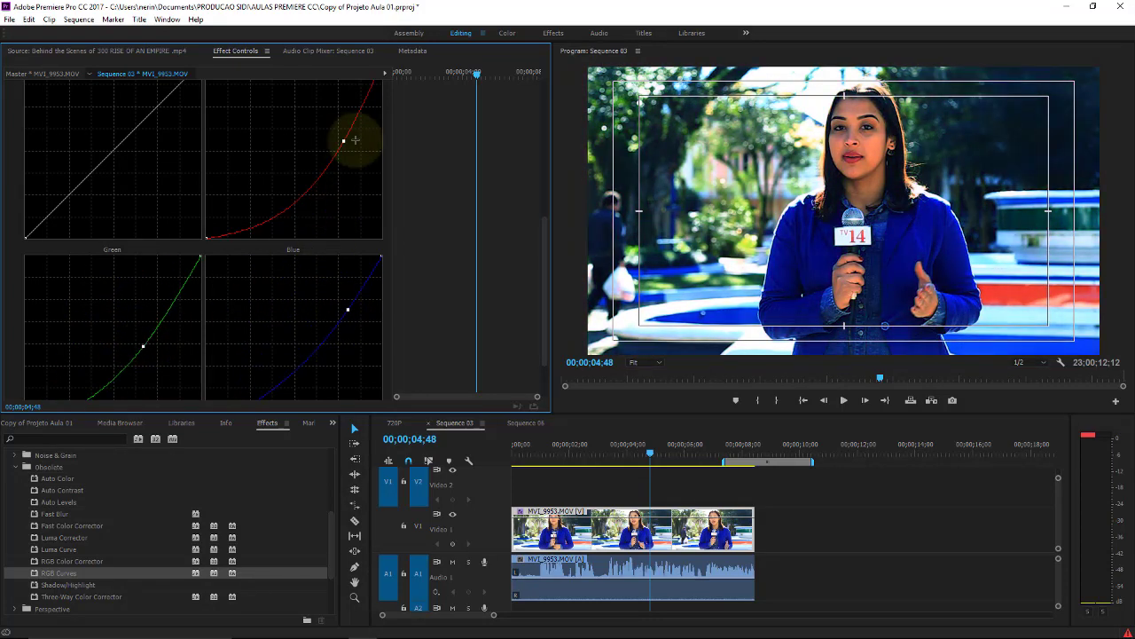
pyautogui.moveTo(354, 139); pyautogui.dragTo(321, 152)
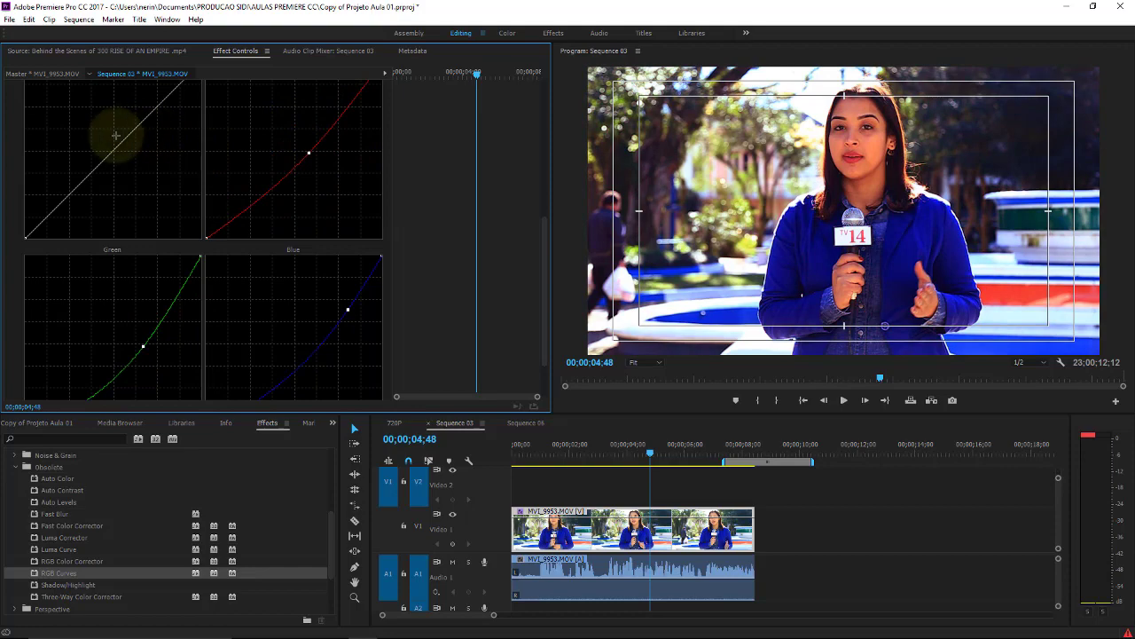
pyautogui.moveTo(115, 135); pyautogui.dragTo(117, 143)
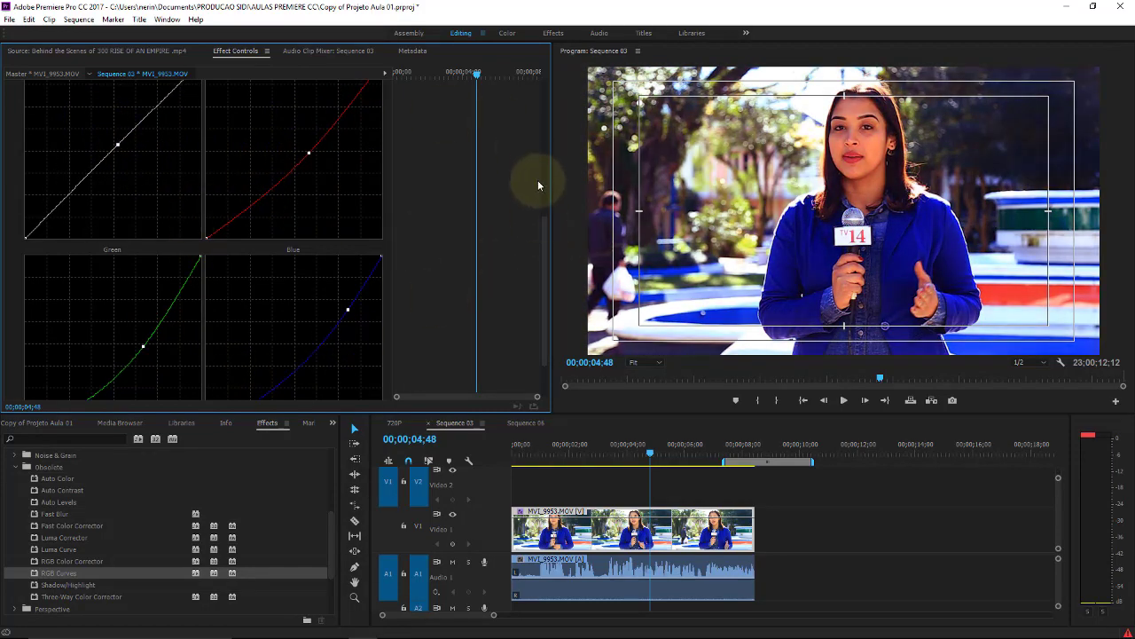
pyautogui.moveTo(543, 228); pyautogui.dragTo(545, 120)
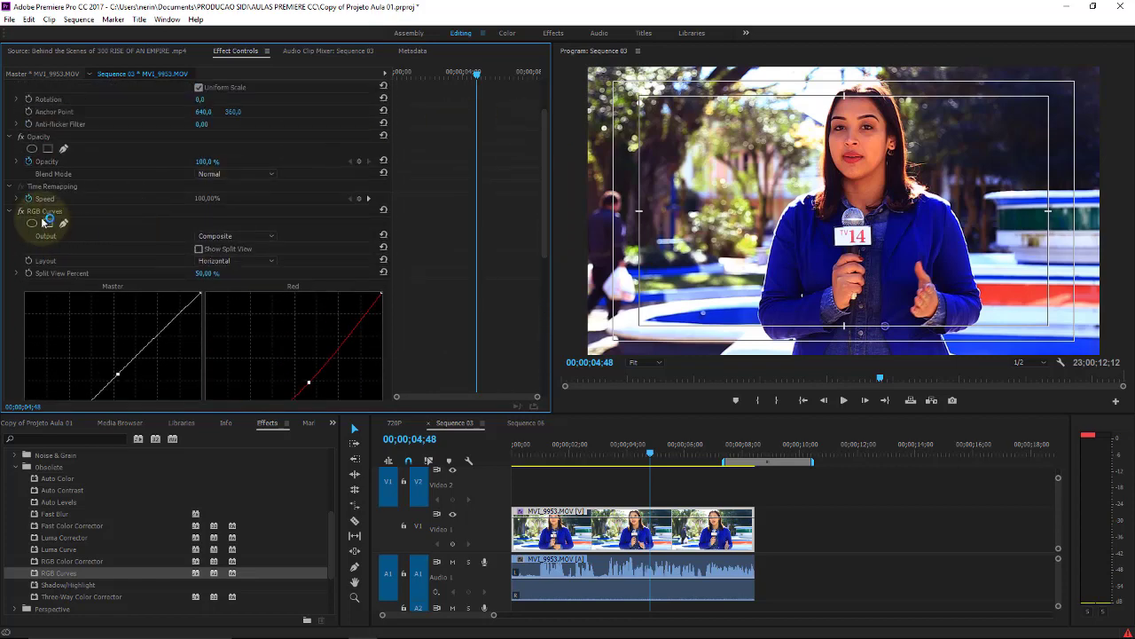
# Replace RGB Curves with Shadow/Highlight and toggle the effect off and on to compare.
pyautogui.click(49, 214)
pyautogui.press('Delete')
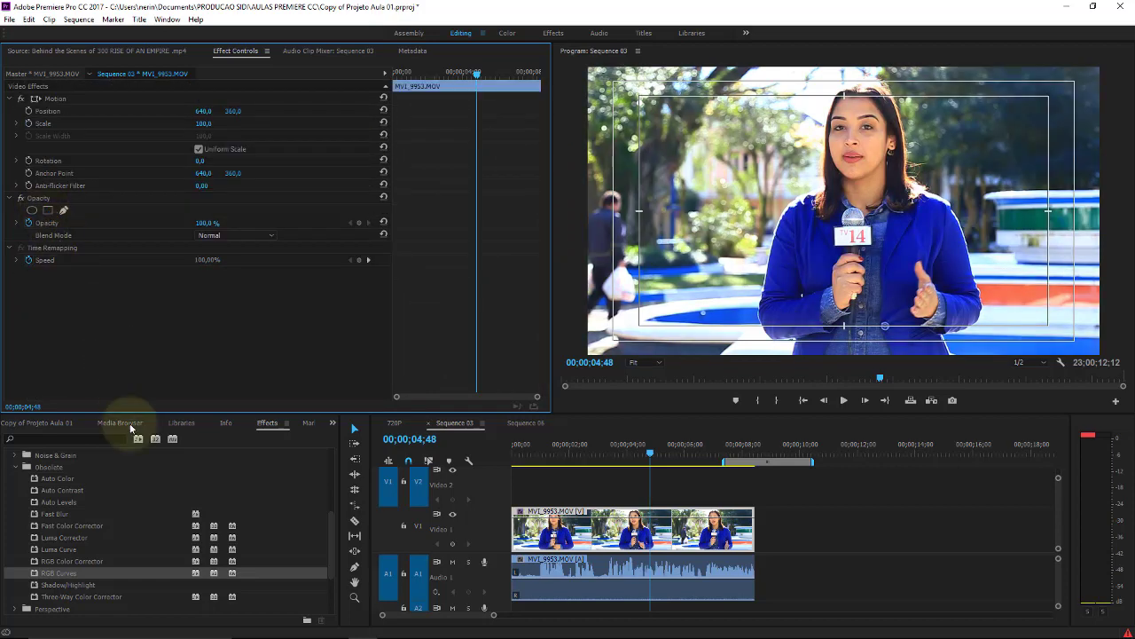
pyautogui.moveTo(81, 588); pyautogui.dragTo(624, 535)
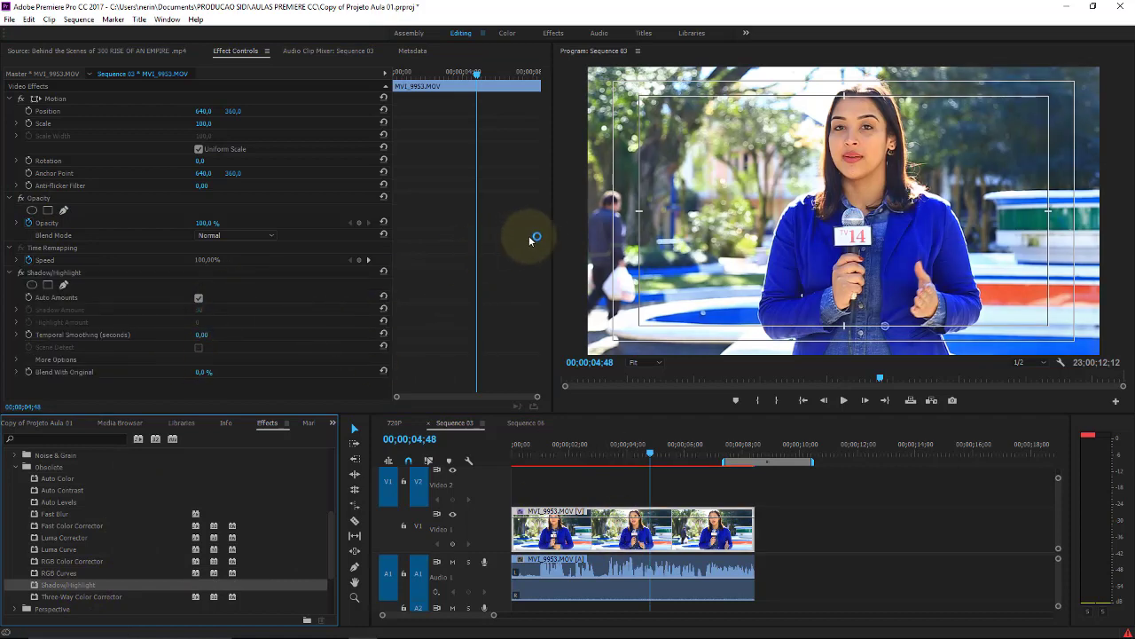
pyautogui.click(21, 272)
pyautogui.click(20, 272)
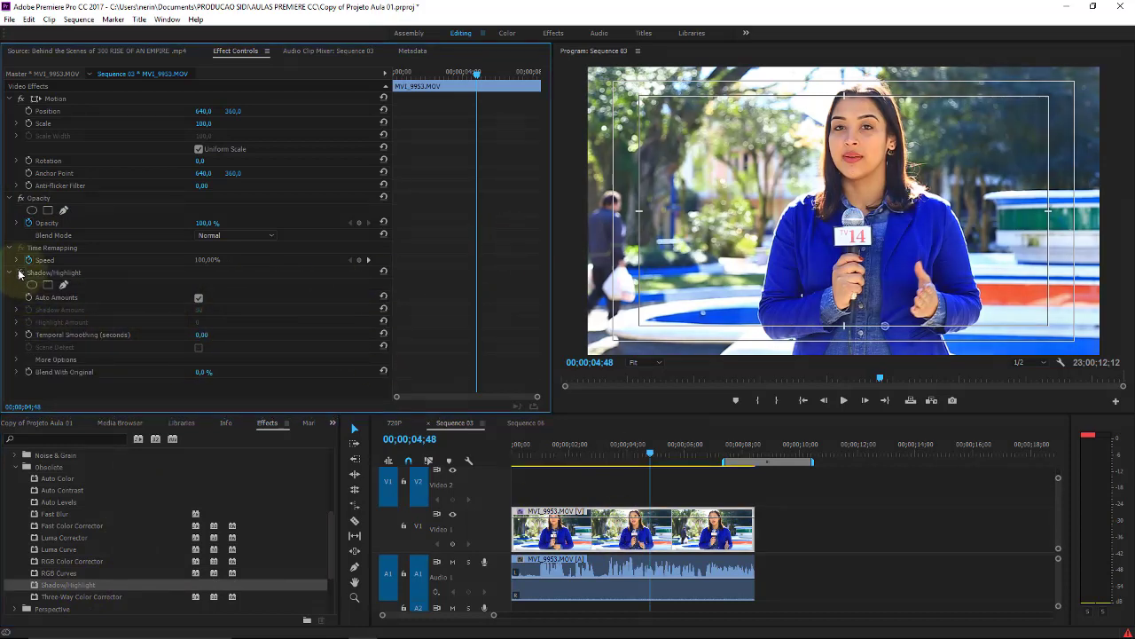
pyautogui.click(21, 272)
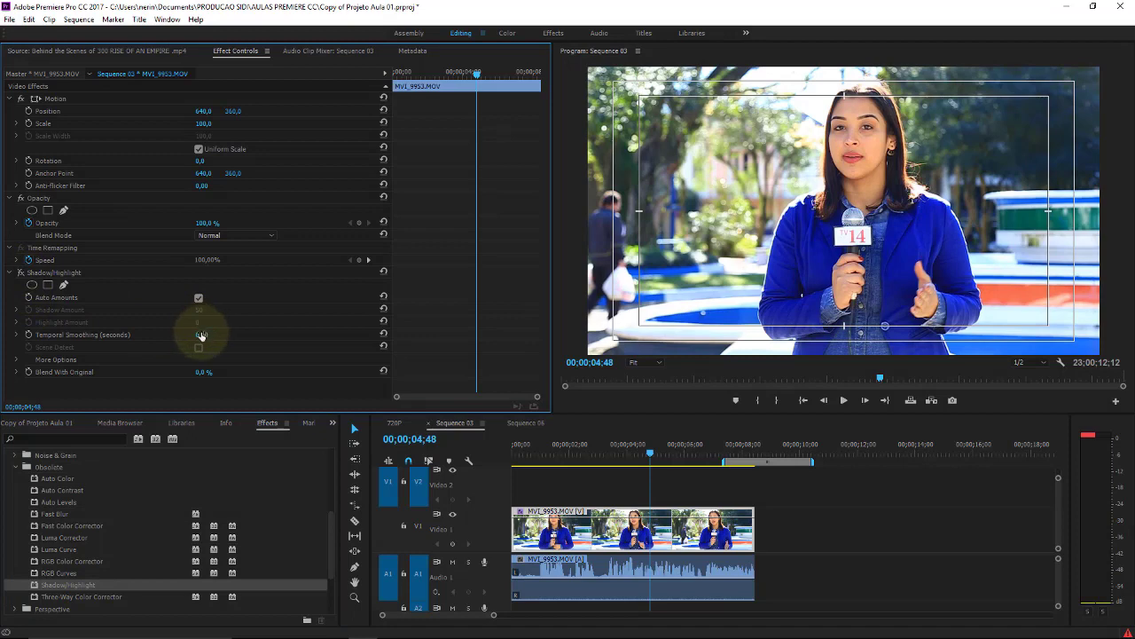
# Set Temporal Smoothing 10, Blend with Original 100%, enable Scene Detect and disable Auto Amounts.
pyautogui.moveTo(202, 335); pyautogui.dragTo(266, 335)
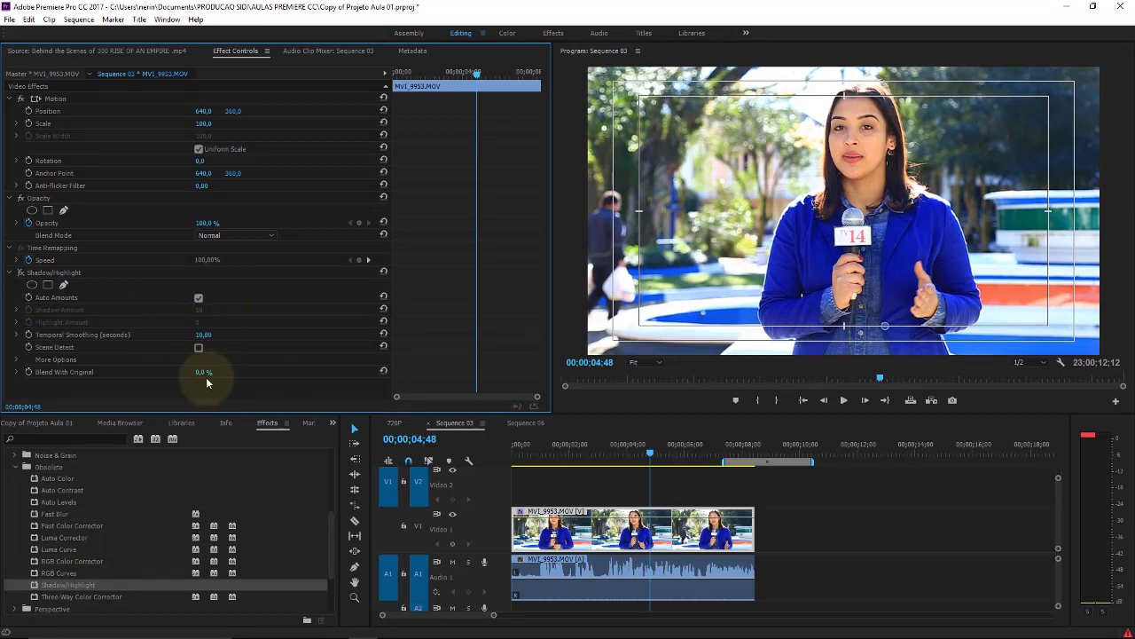
pyautogui.moveTo(204, 372); pyautogui.dragTo(393, 367)
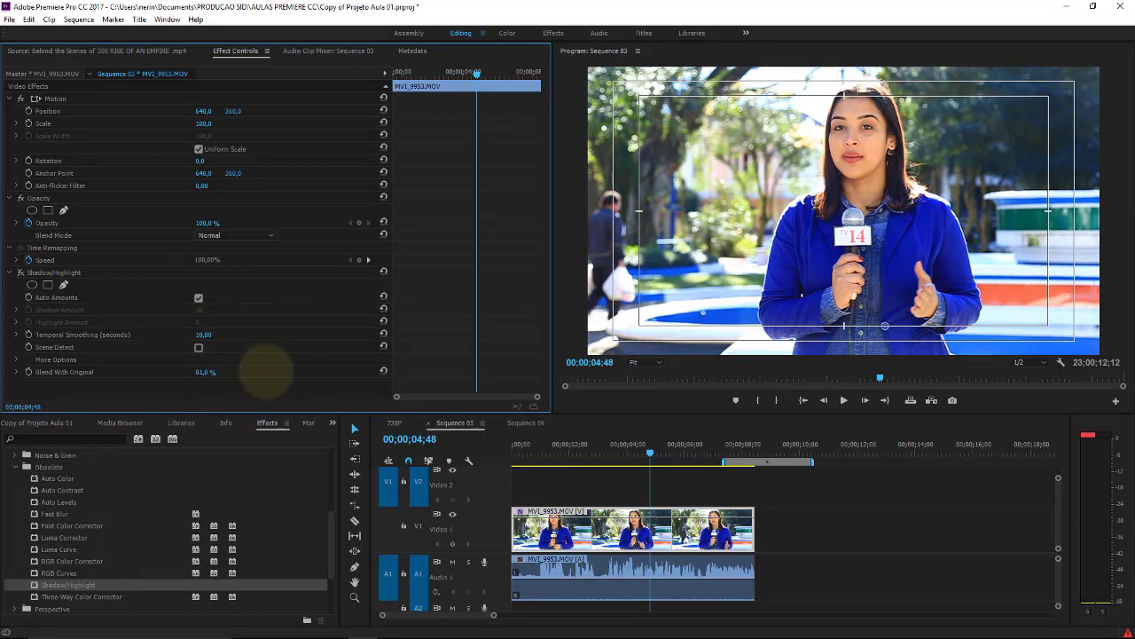
pyautogui.click(199, 346)
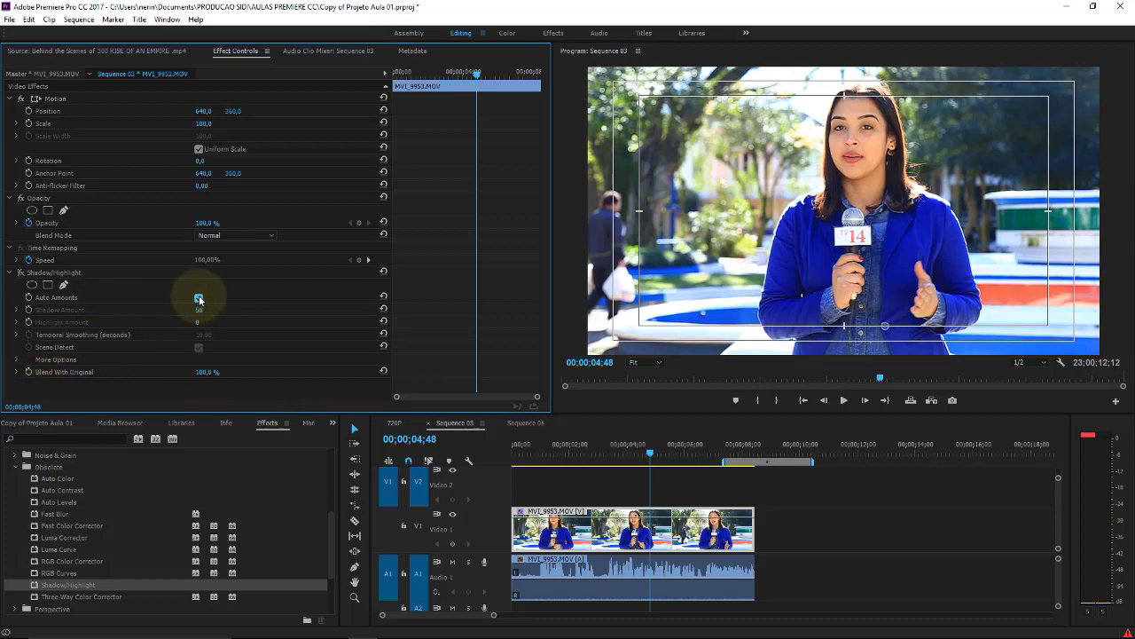
pyautogui.click(199, 298)
pyautogui.click(68, 273)
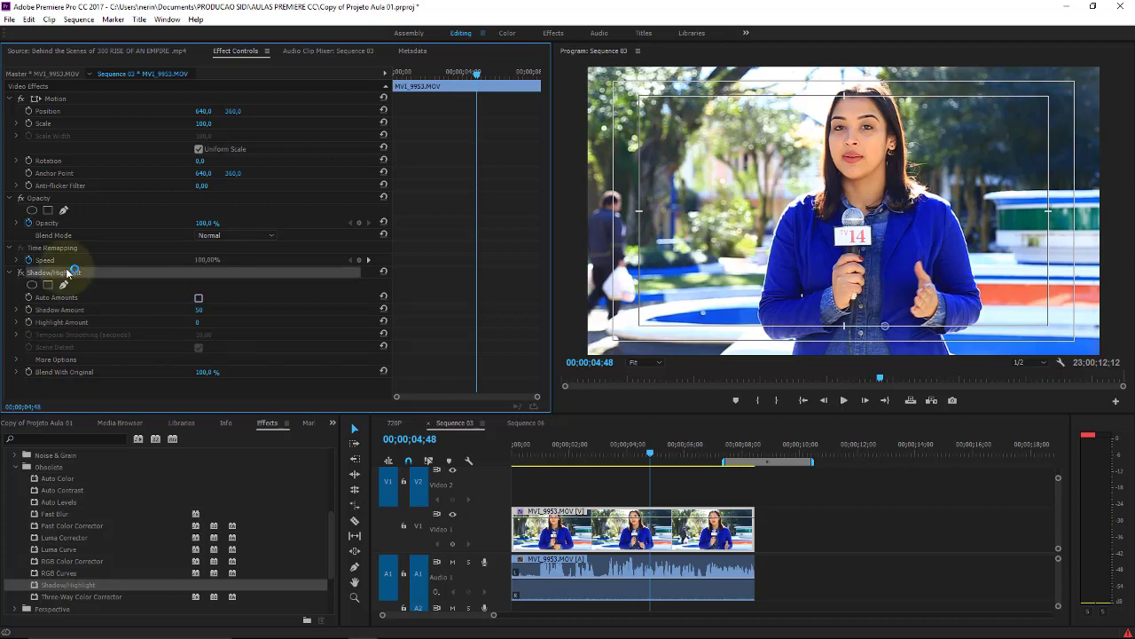
# Replace Shadow/Highlight with the Three-Way Color Corrector on the reporter clip.
pyautogui.press('Delete')
pyautogui.moveTo(89, 596)
pyautogui.mouseDown()
pyautogui.moveTo(416, 583)
pyautogui.moveTo(576, 557)
pyautogui.moveTo(626, 532)
pyautogui.mouseUp()
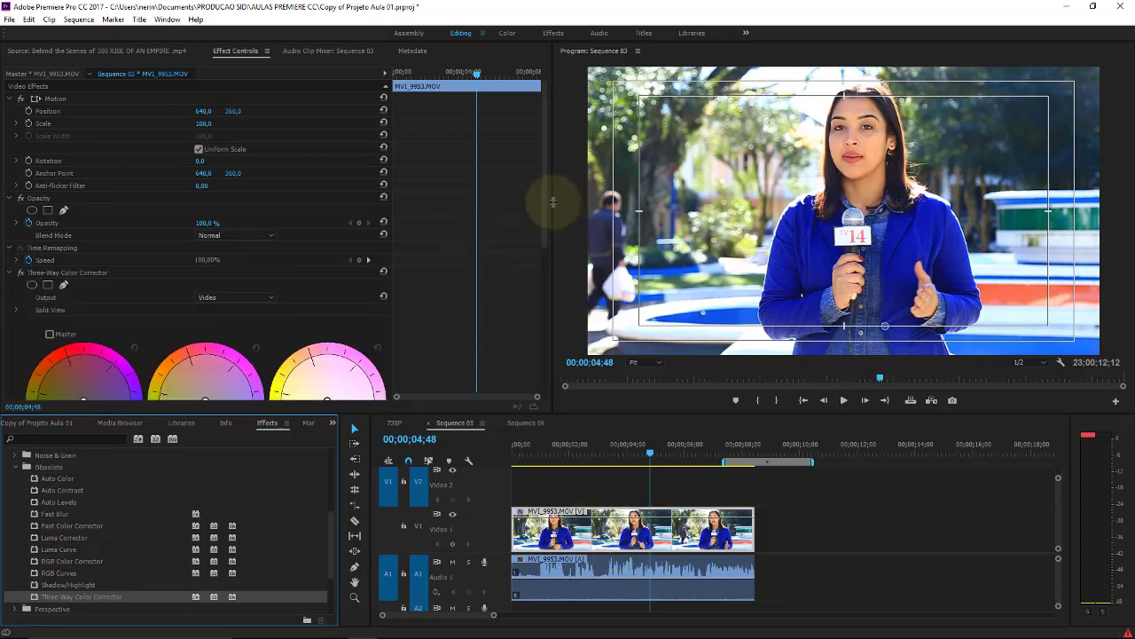
pyautogui.scroll(-5, 527, 309)
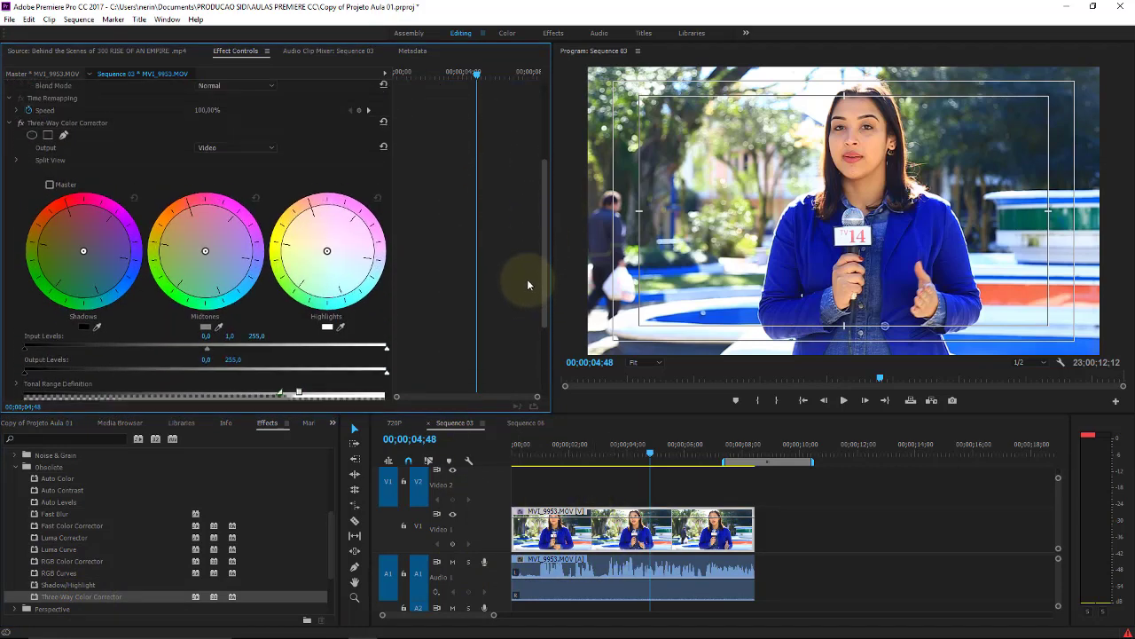
# Shift shadows toward blue, push midtones to bluish-purple, and raise input black level to 20.
pyautogui.moveTo(84, 251)
pyautogui.mouseDown()
pyautogui.moveTo(148, 240)
pyautogui.moveTo(60, 289)
pyautogui.mouseUp()
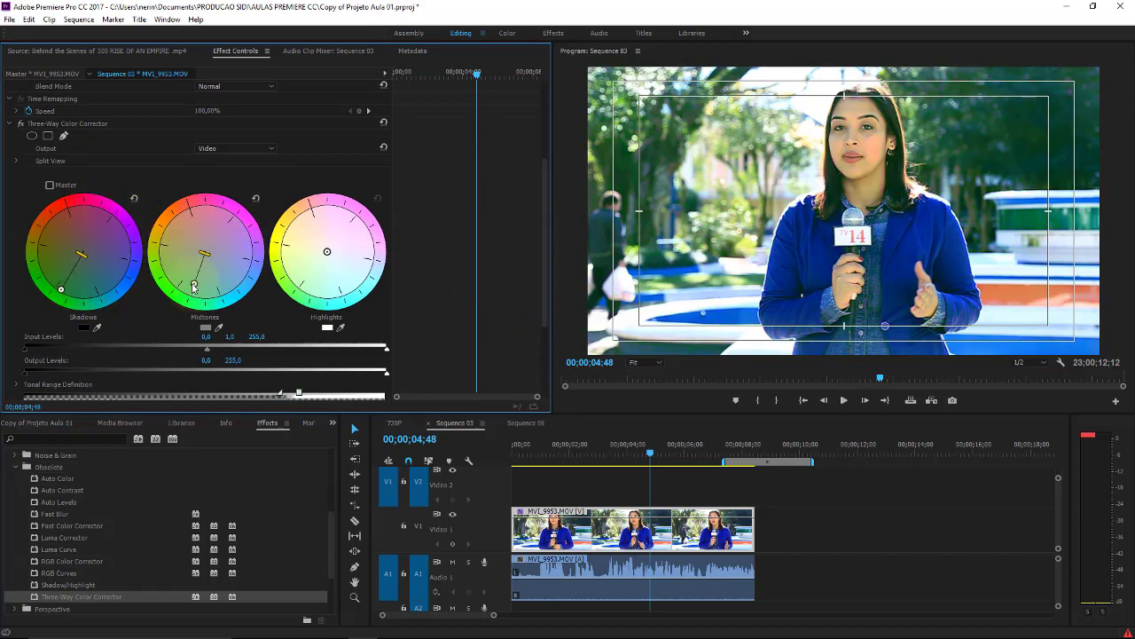
pyautogui.moveTo(194, 286)
pyautogui.mouseDown()
pyautogui.moveTo(257, 218)
pyautogui.moveTo(346, 204)
pyautogui.mouseUp()
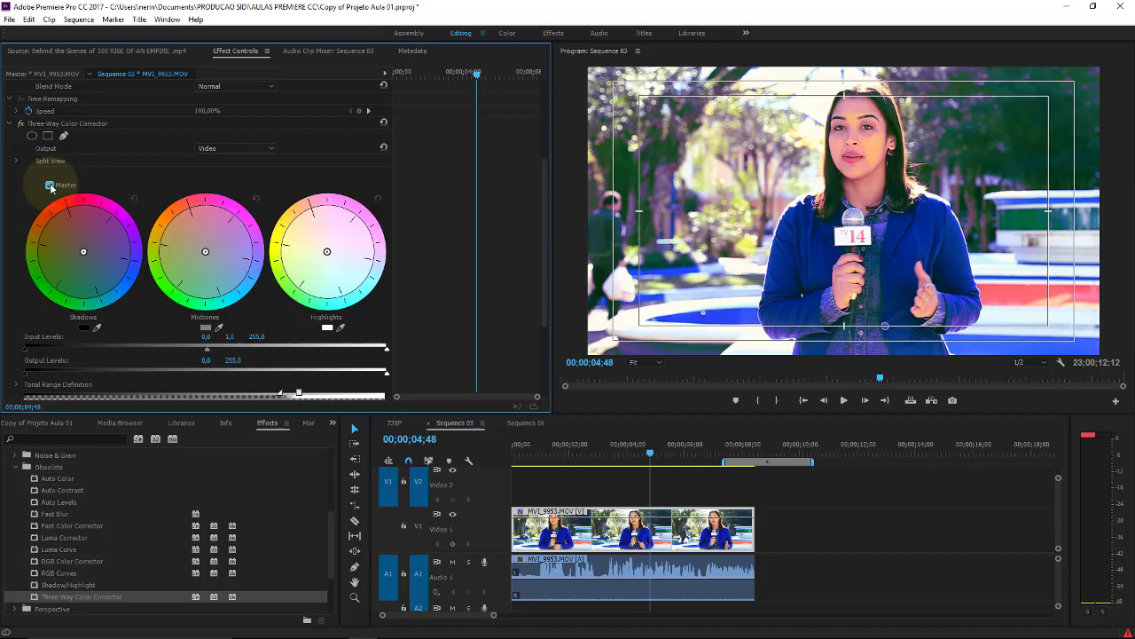
pyautogui.moveTo(25, 348); pyautogui.dragTo(200, 370)
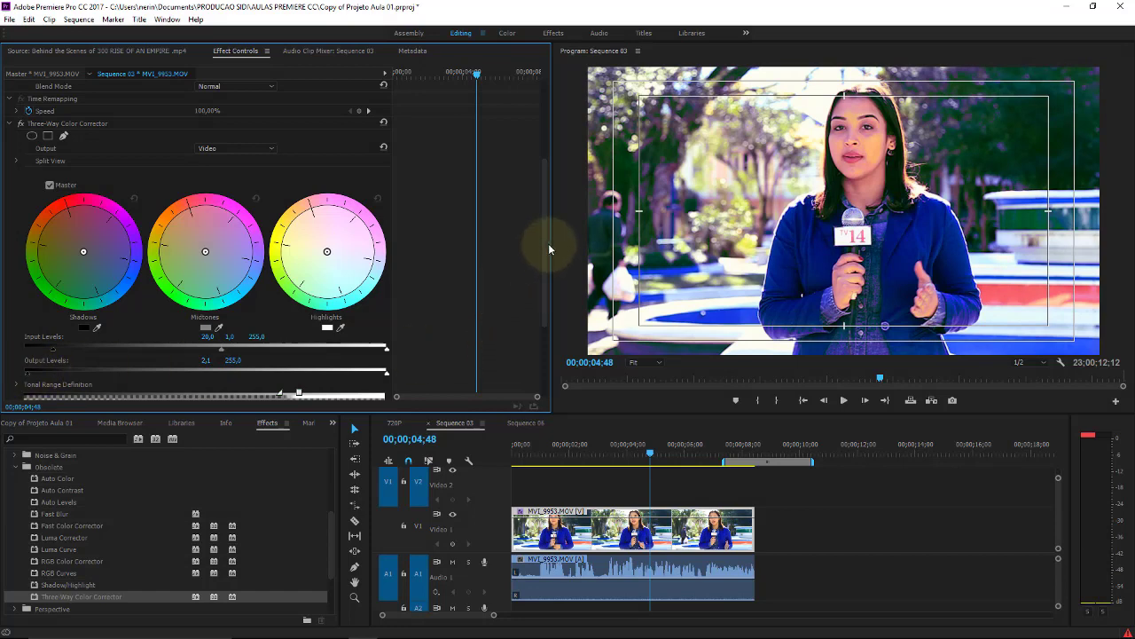
pyautogui.moveTo(548, 243); pyautogui.dragTo(541, 303)
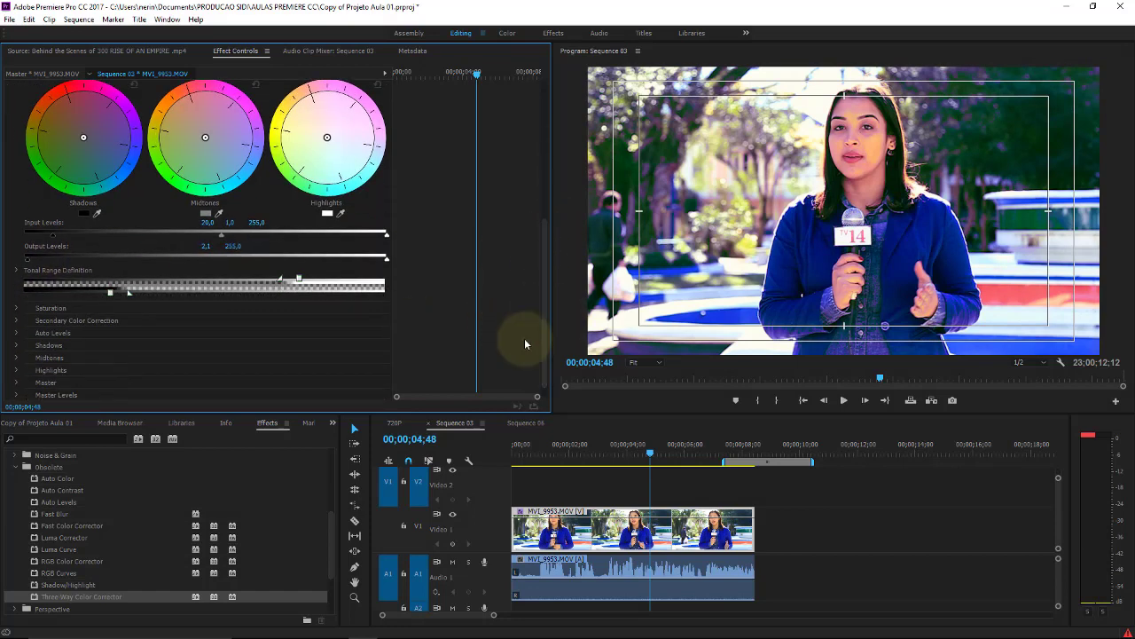
# Lower saturation to master 40, shadows 83, midtones 55 and highlights 94.
pyautogui.click(16, 308)
pyautogui.moveTo(203, 320)
pyautogui.mouseDown()
pyautogui.moveTo(168, 327)
pyautogui.moveTo(228, 337)
pyautogui.moveTo(133, 331)
pyautogui.mouseUp()
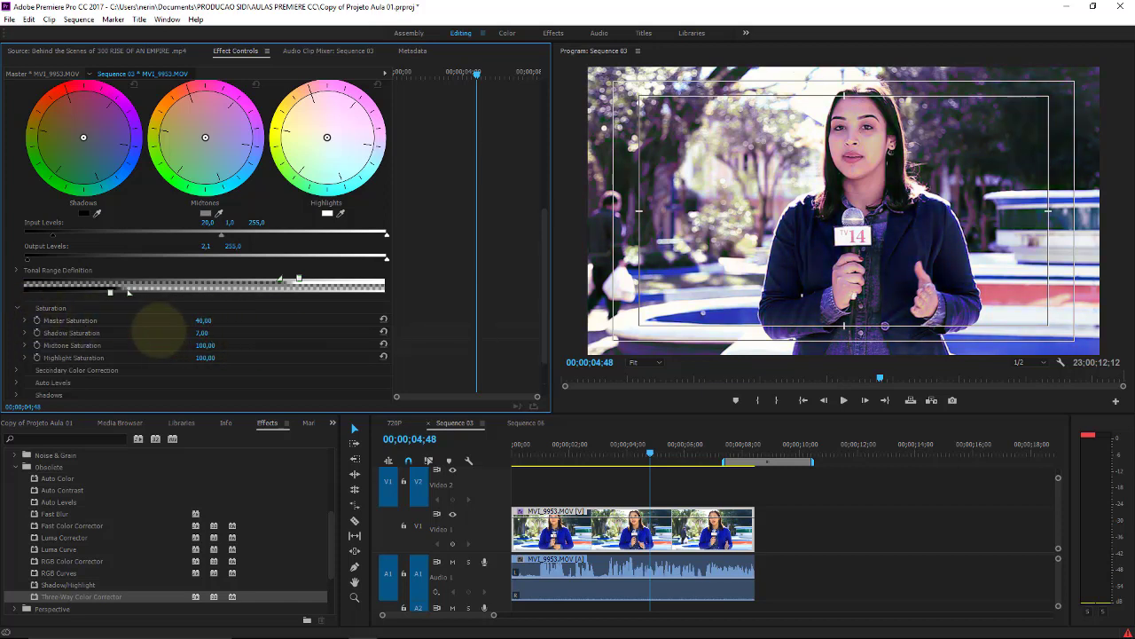
pyautogui.moveTo(205, 346)
pyautogui.mouseDown()
pyautogui.moveTo(189, 341)
pyautogui.moveTo(279, 355)
pyautogui.mouseUp()
pyautogui.moveTo(203, 333)
pyautogui.mouseDown()
pyautogui.moveTo(258, 334)
pyautogui.moveTo(235, 330)
pyautogui.mouseUp()
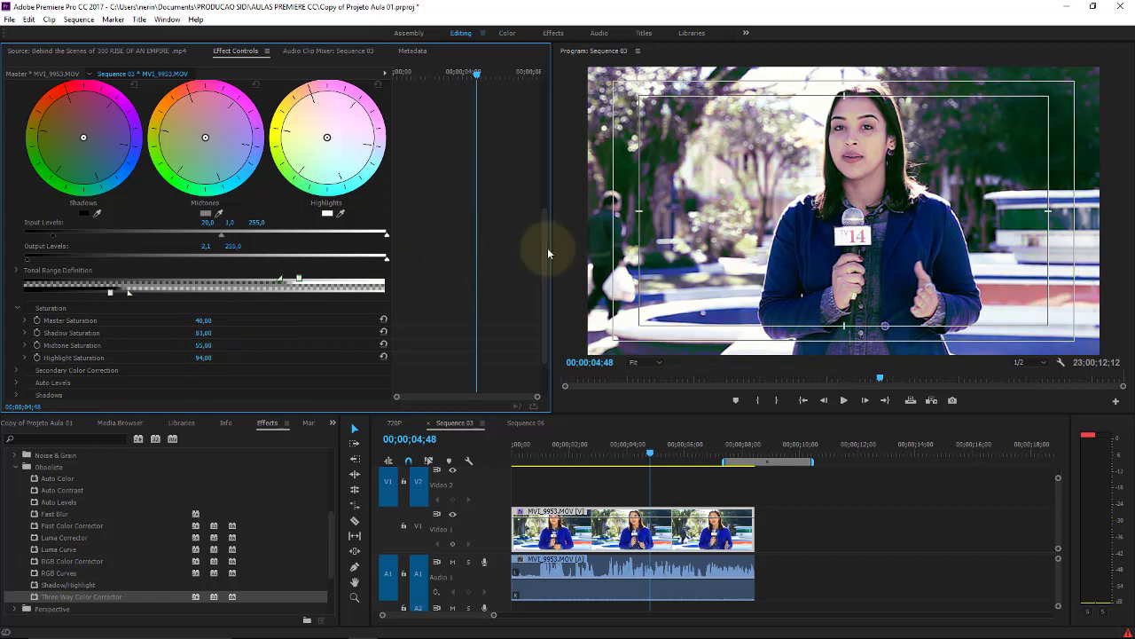
pyautogui.moveTo(547, 247); pyautogui.dragTo(542, 291)
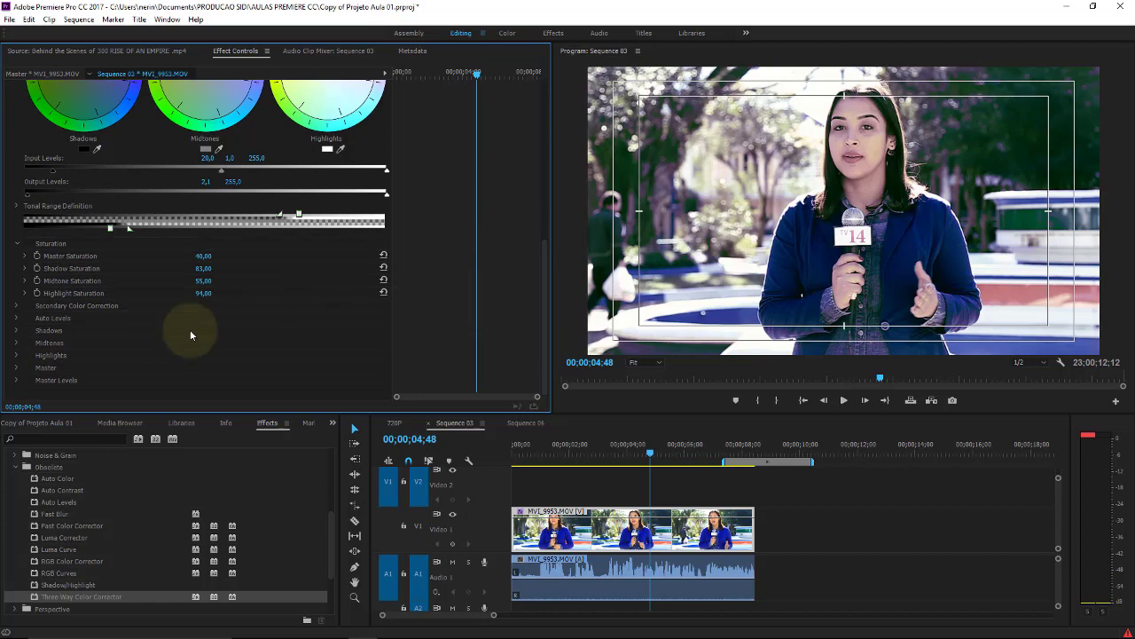
# Rotate the master hue angle to 23° and select the Three-Way Color Corrector header.
pyautogui.click(15, 318)
pyautogui.click(15, 319)
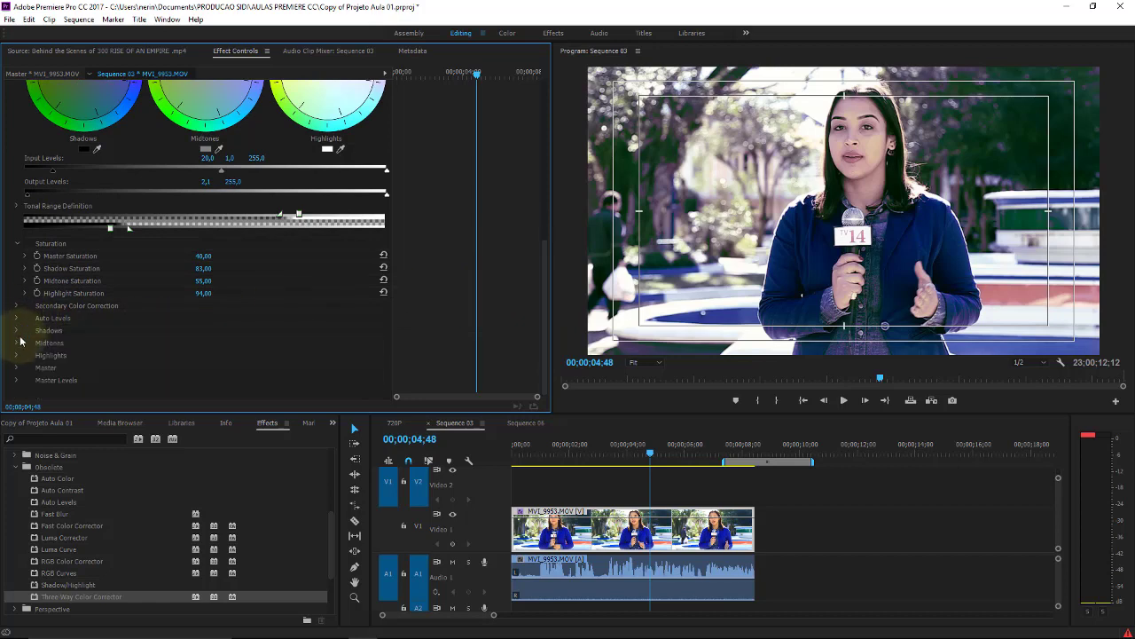
pyautogui.click(16, 343)
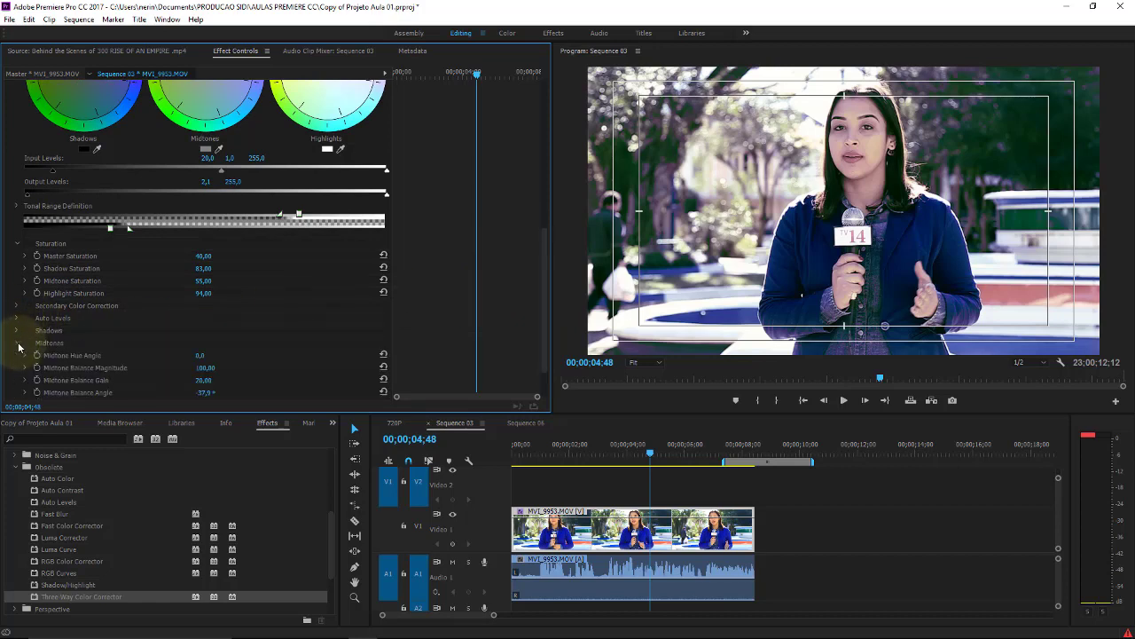
pyautogui.click(16, 345)
pyautogui.click(22, 357)
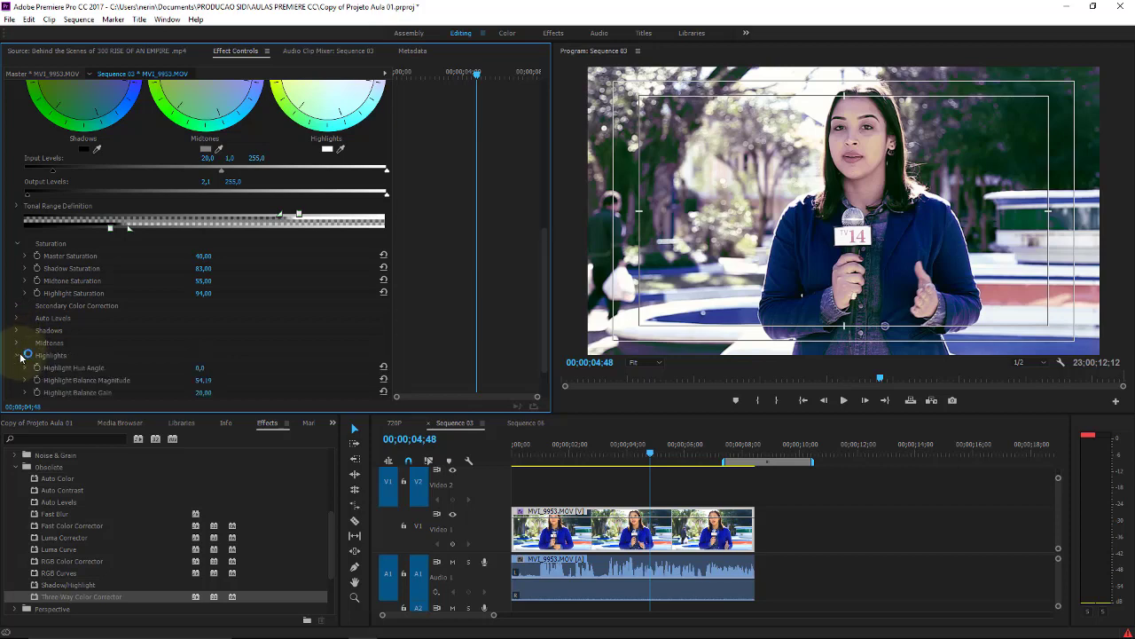
pyautogui.click(22, 359)
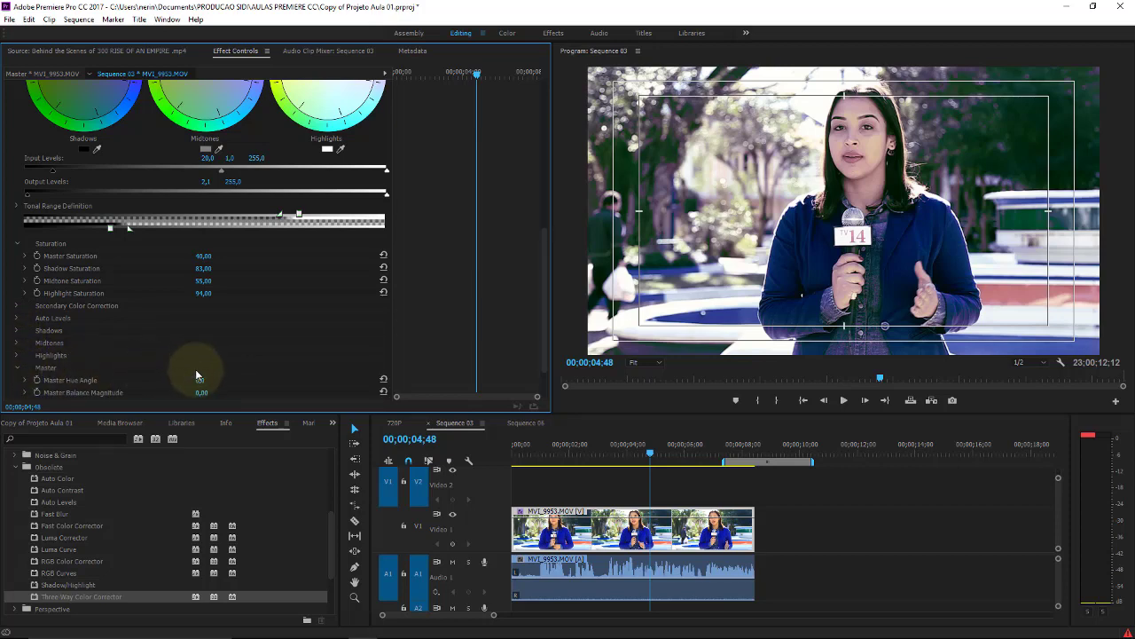
pyautogui.moveTo(199, 380); pyautogui.dragTo(222, 359)
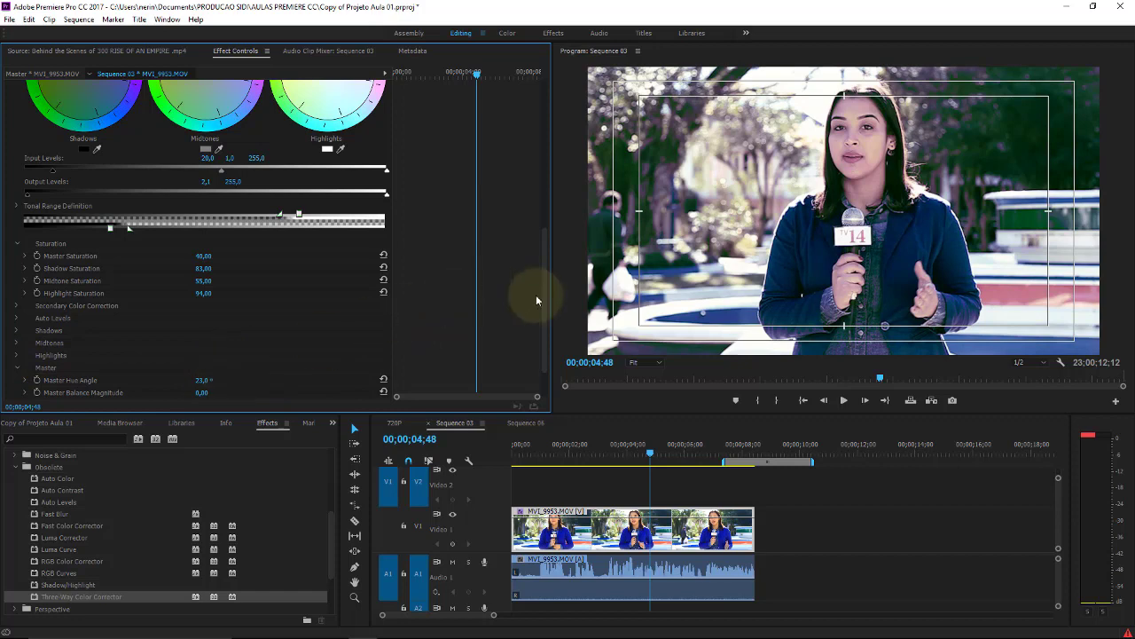
pyautogui.scroll(-2, 545, 317)
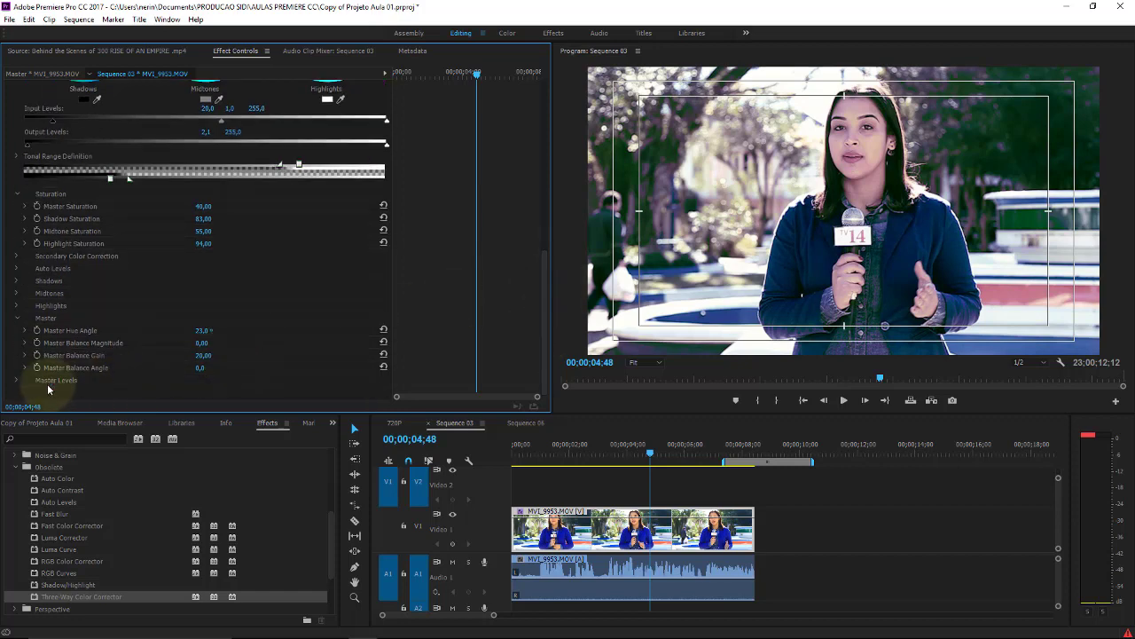
pyautogui.moveTo(542, 280); pyautogui.dragTo(537, 107)
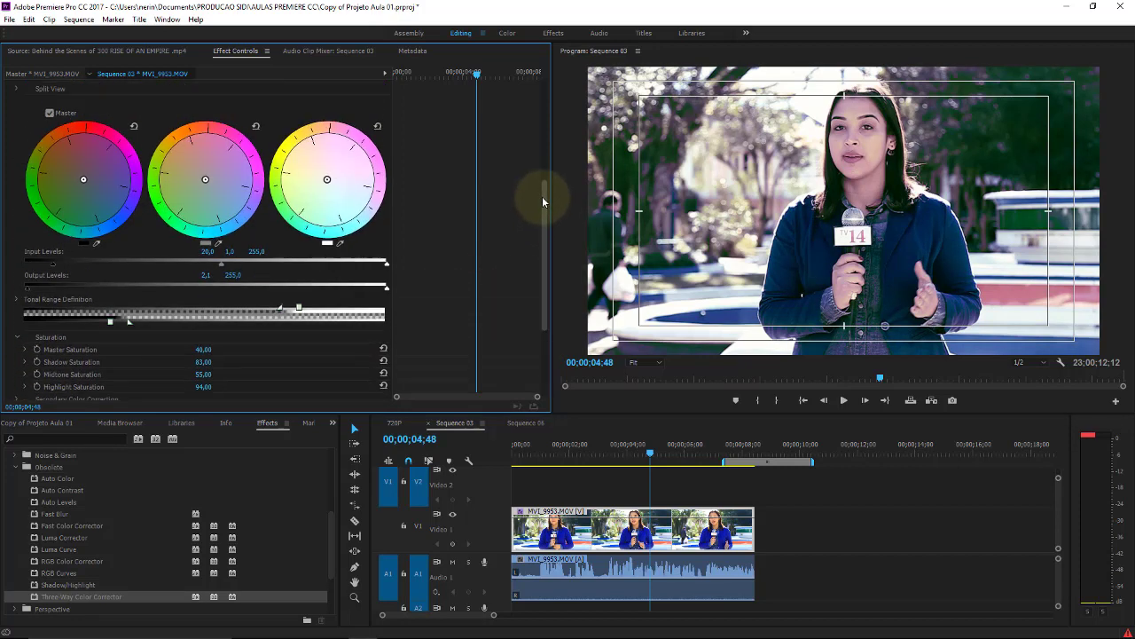
pyautogui.scroll(1, 537, 112)
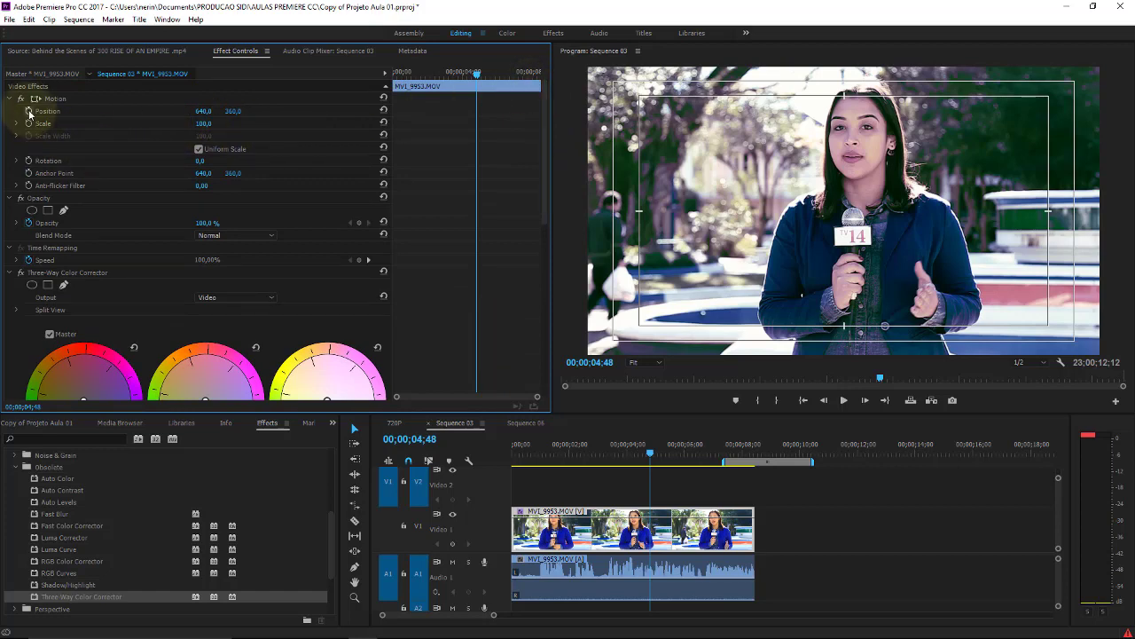
pyautogui.click(53, 276)
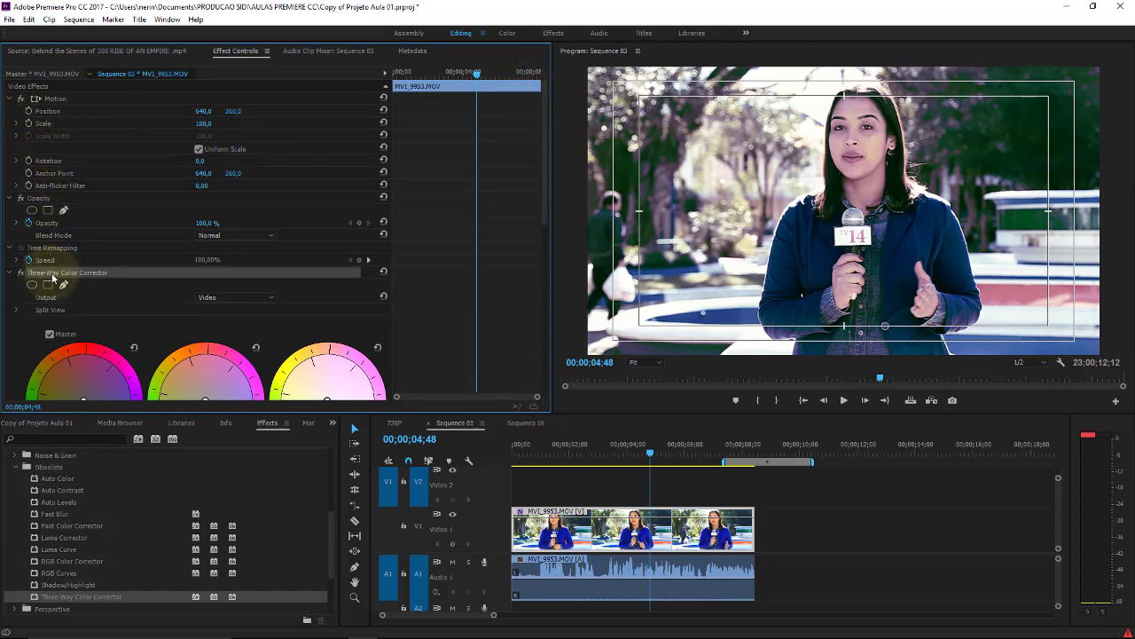
# Delete the selected Three-Way Color Corrector from the reporter clip.
pyautogui.press('Delete')
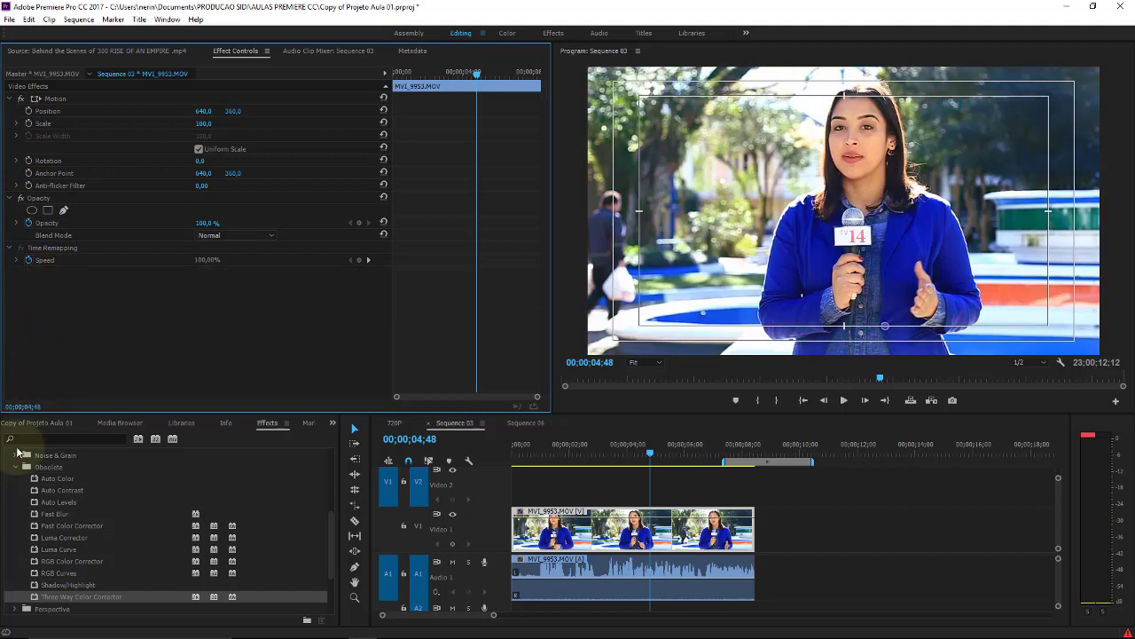